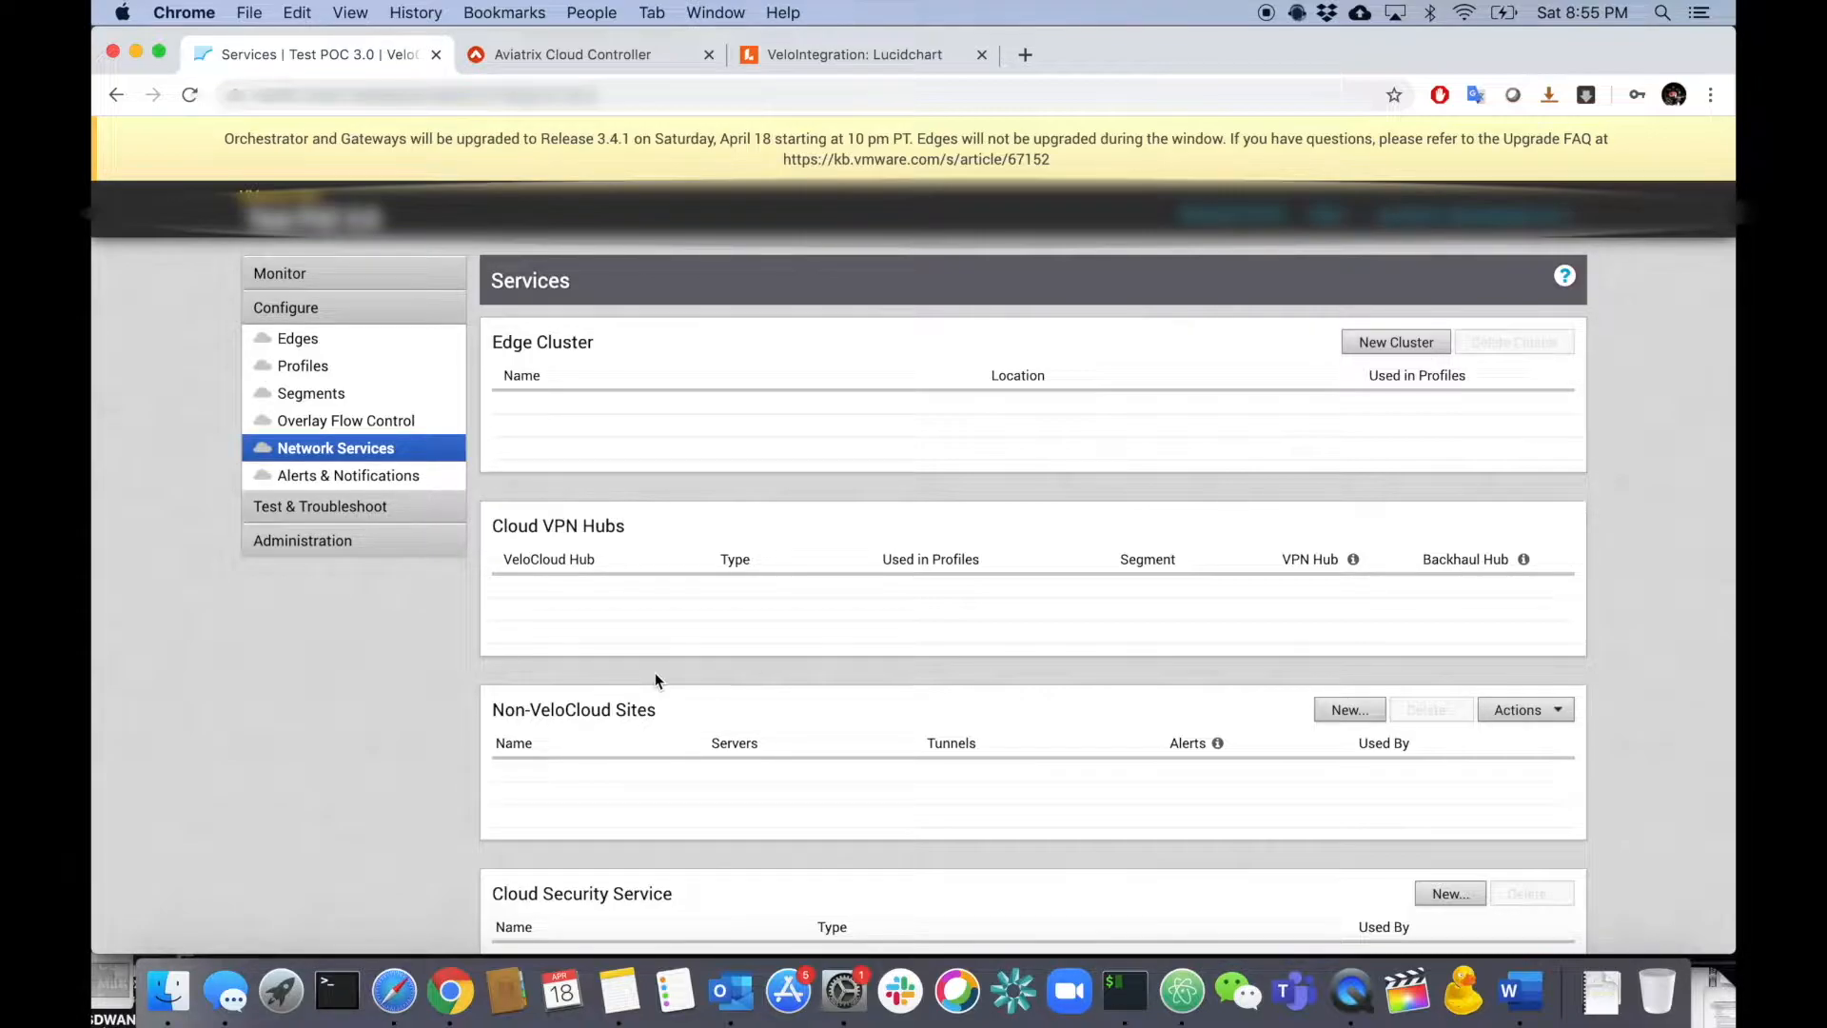
Step: Start a new Non-VeloCloud site named AviatrixTransit with the type Generic IKEv1 Router (Route Based VPN)
{"action": "scroll", "coordinate": [567, 466], "scroll_direction": "down", "scroll_amount": 3}
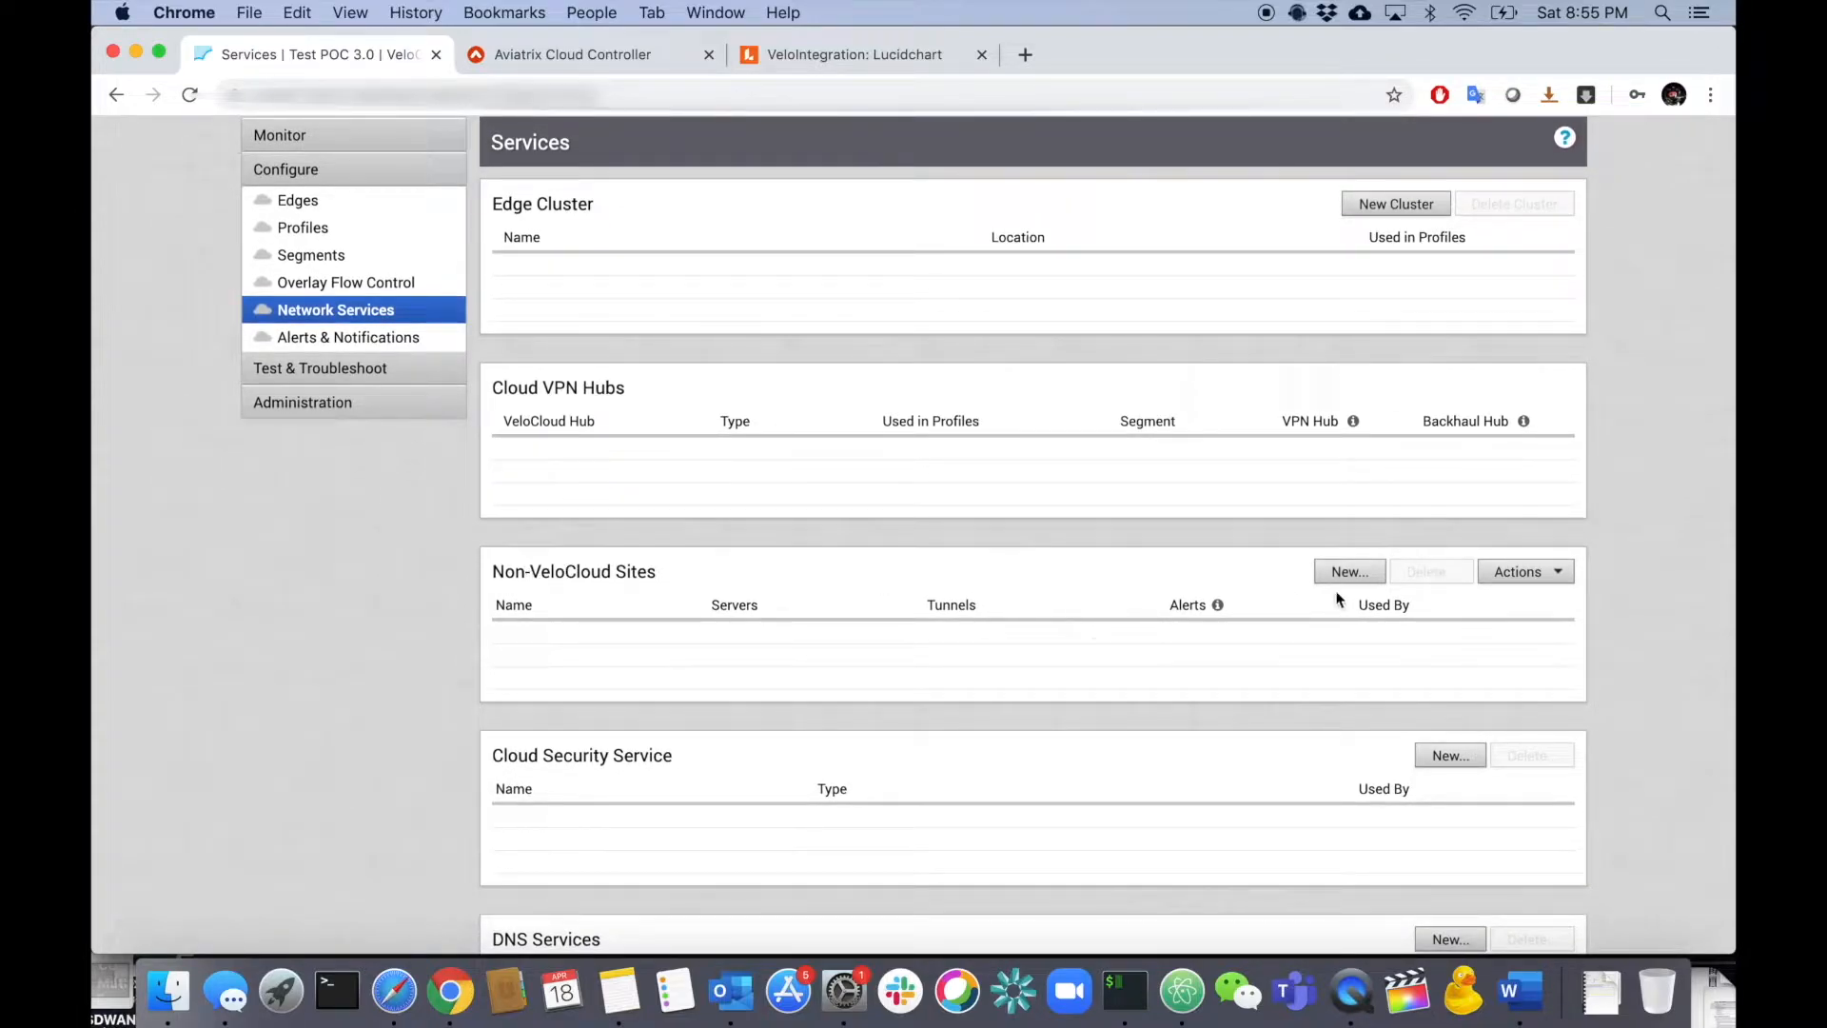
{"action": "left_click", "coordinate": [1344, 572]}
{"action": "left_click", "coordinate": [928, 303]}
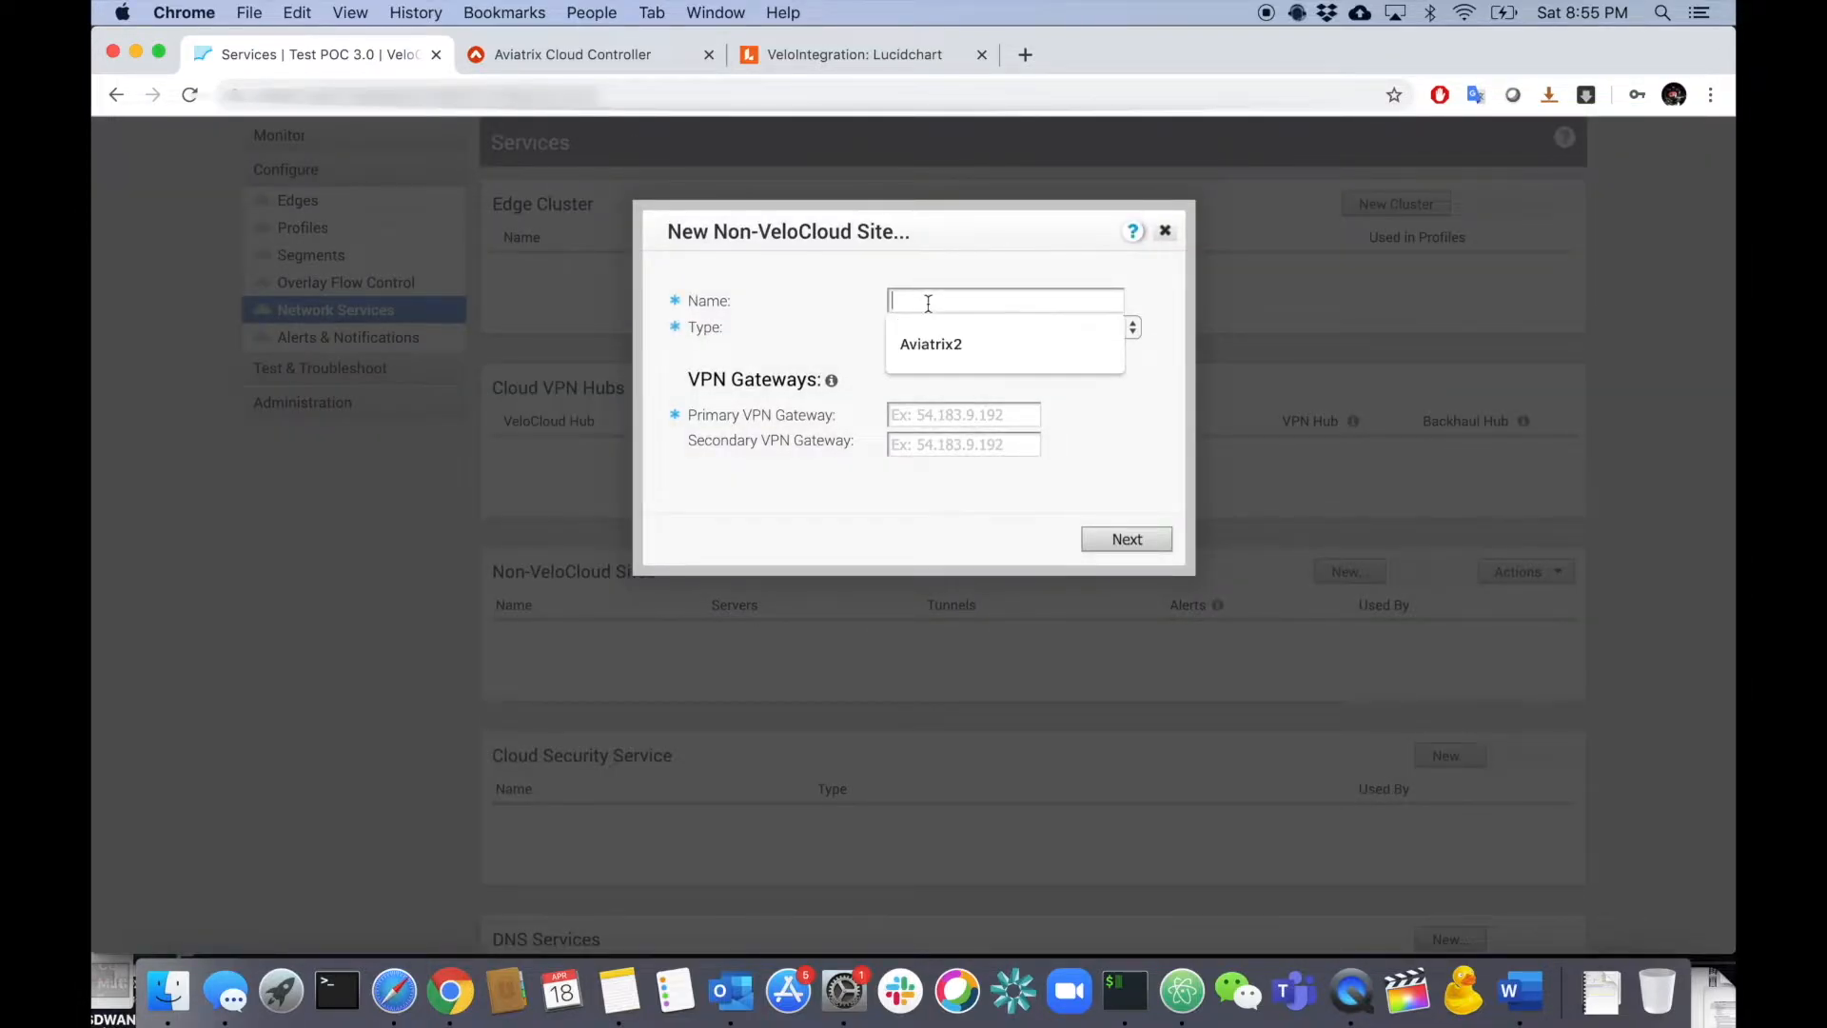
{"action": "type", "text": "Aviatrix"}
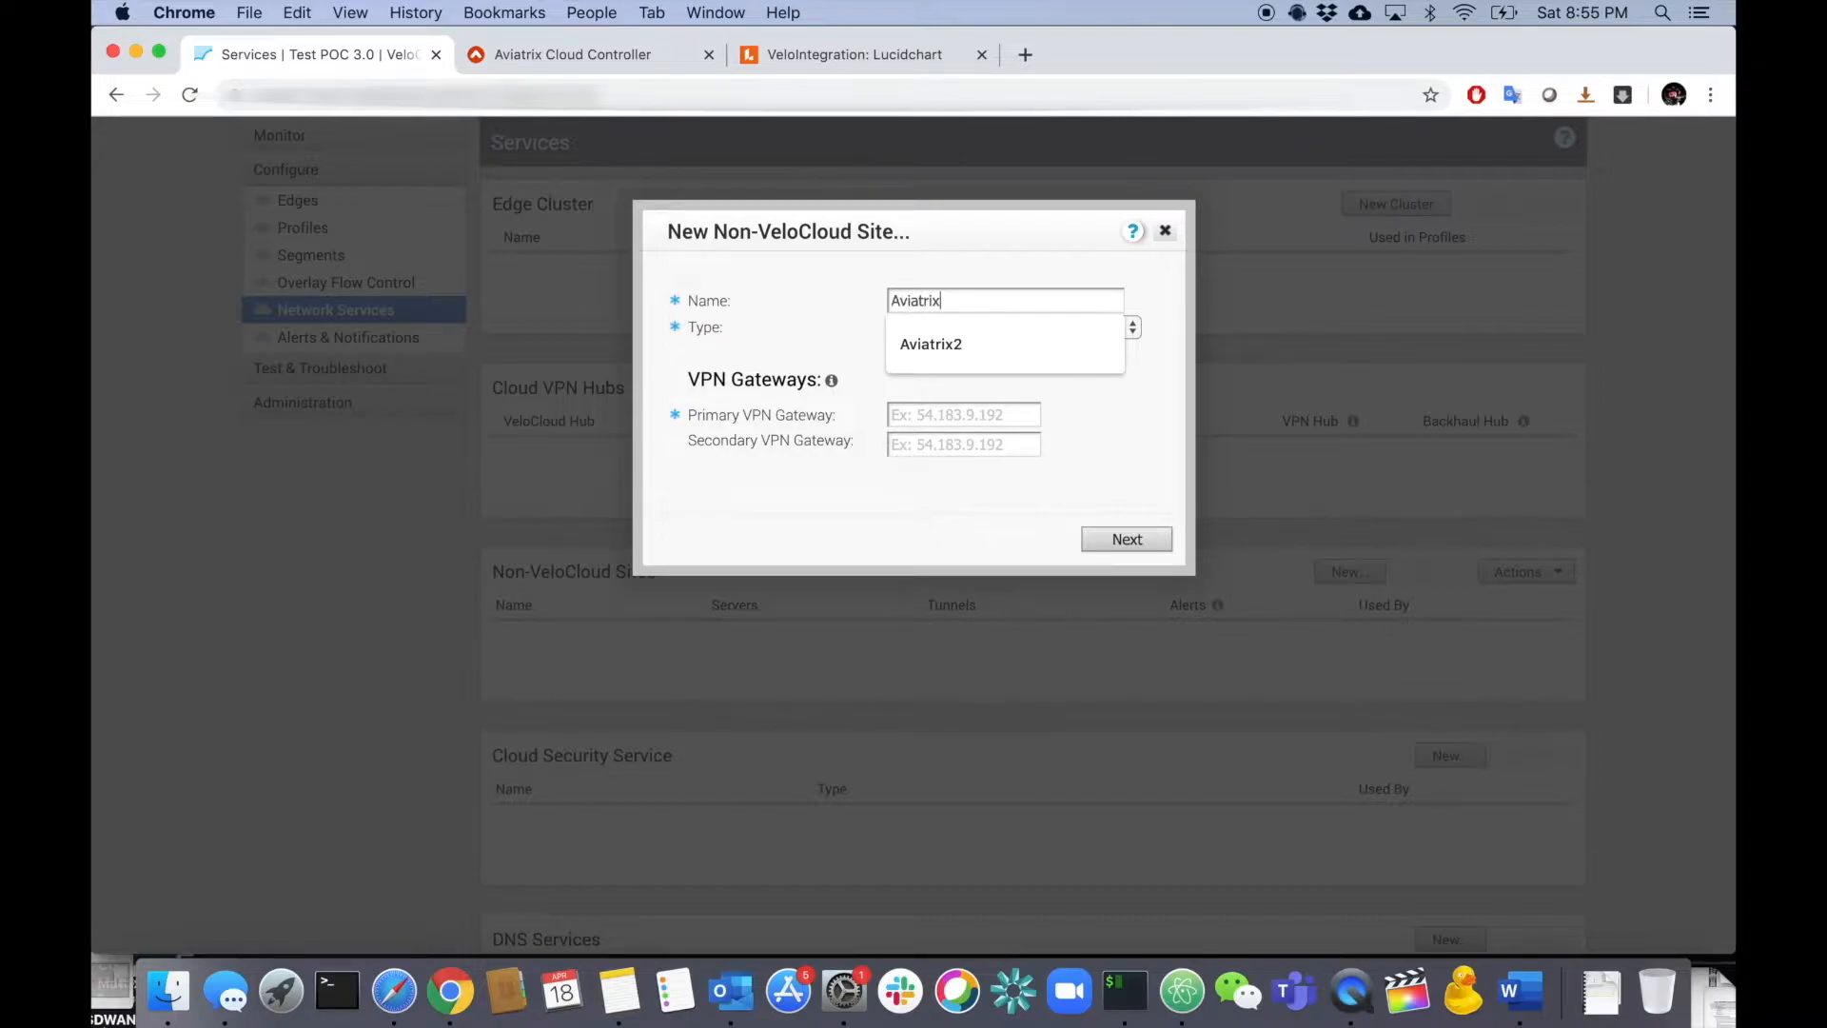
{"action": "type", "text": "Transit"}
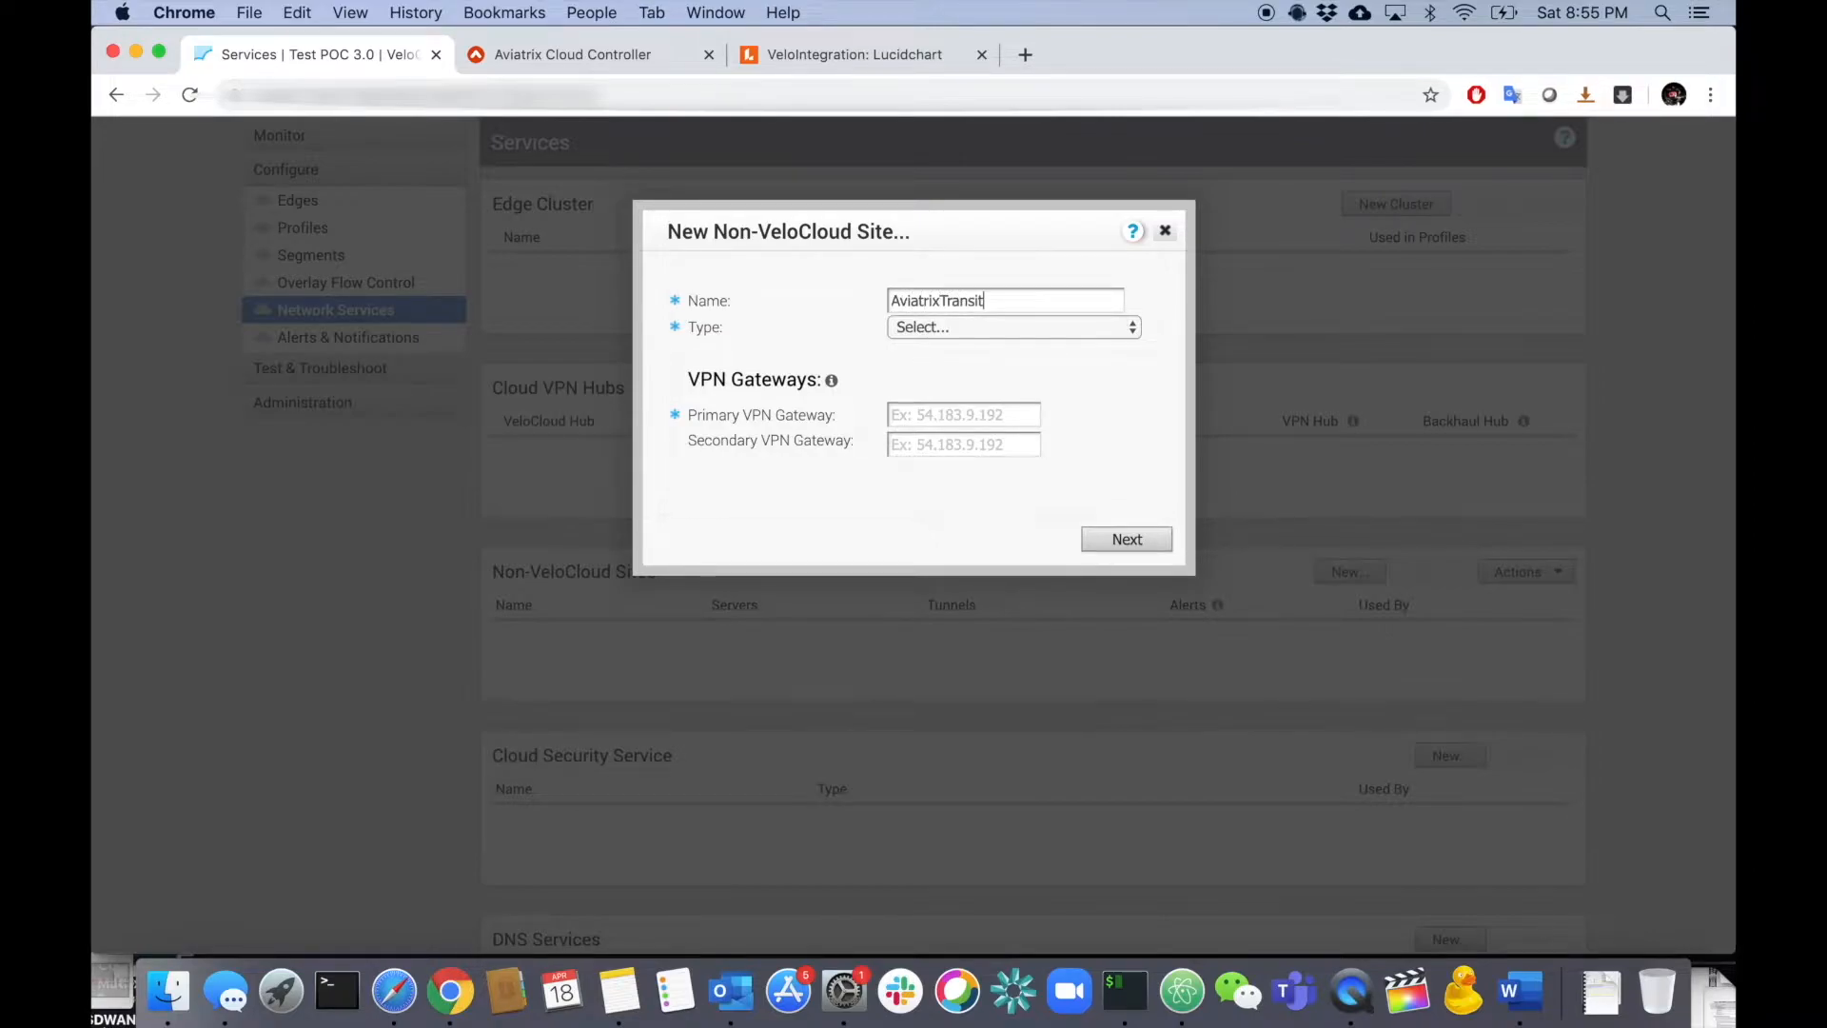
{"action": "left_click", "coordinate": [936, 326]}
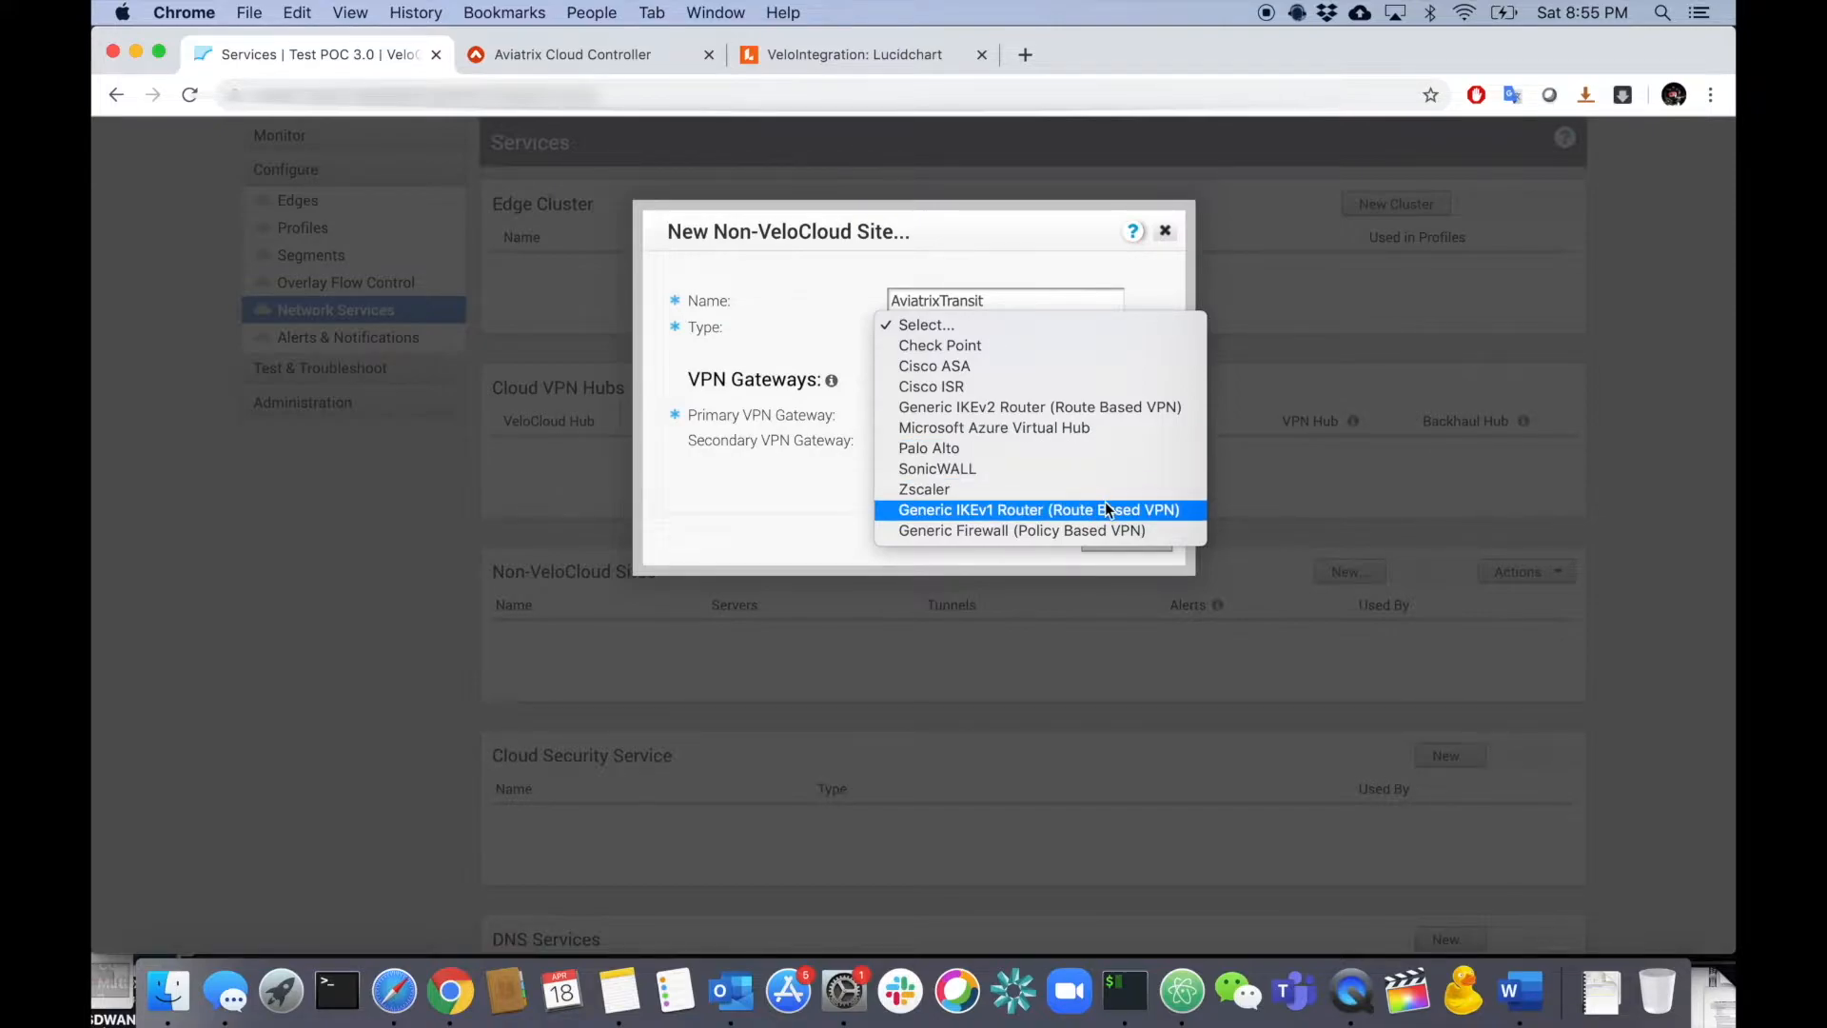
{"action": "left_click", "coordinate": [1156, 507]}
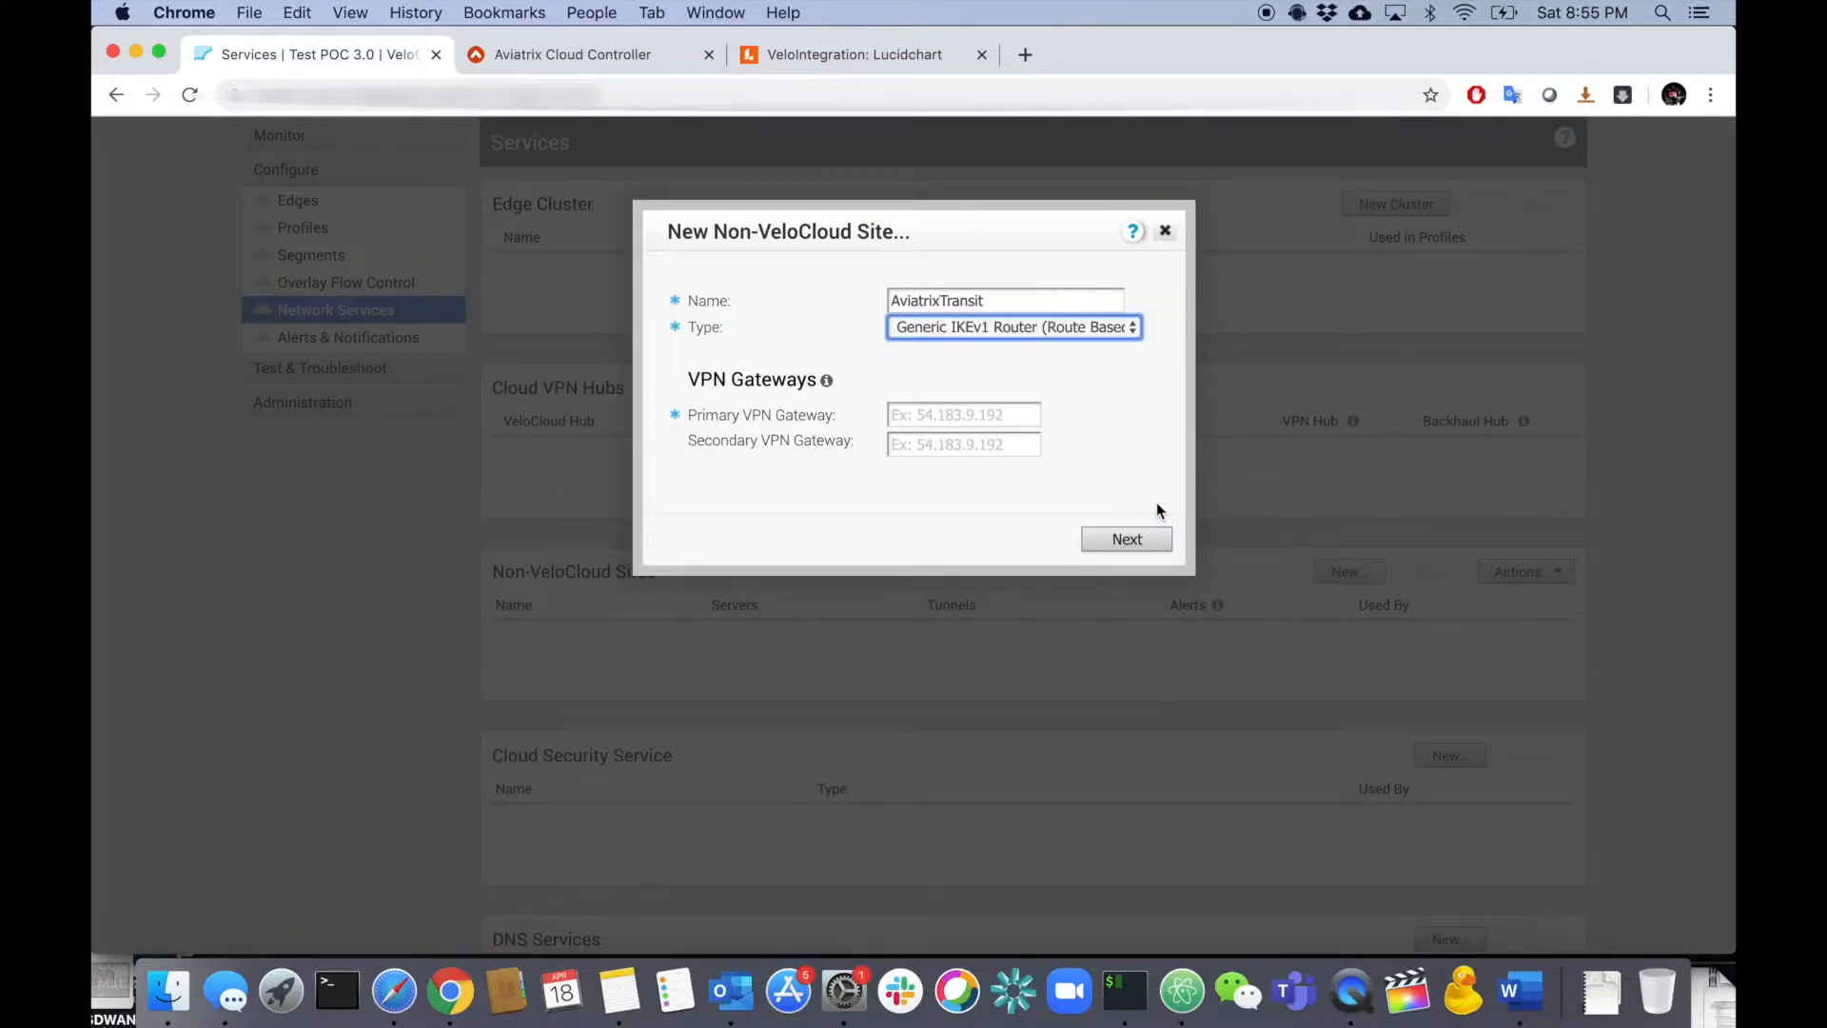
Step: Copy the West-Transit gateway's public IP 54.176.99.211 from the Aviatrix controller and enter it as the site's primary VPN gateway
{"action": "left_click", "coordinate": [953, 416]}
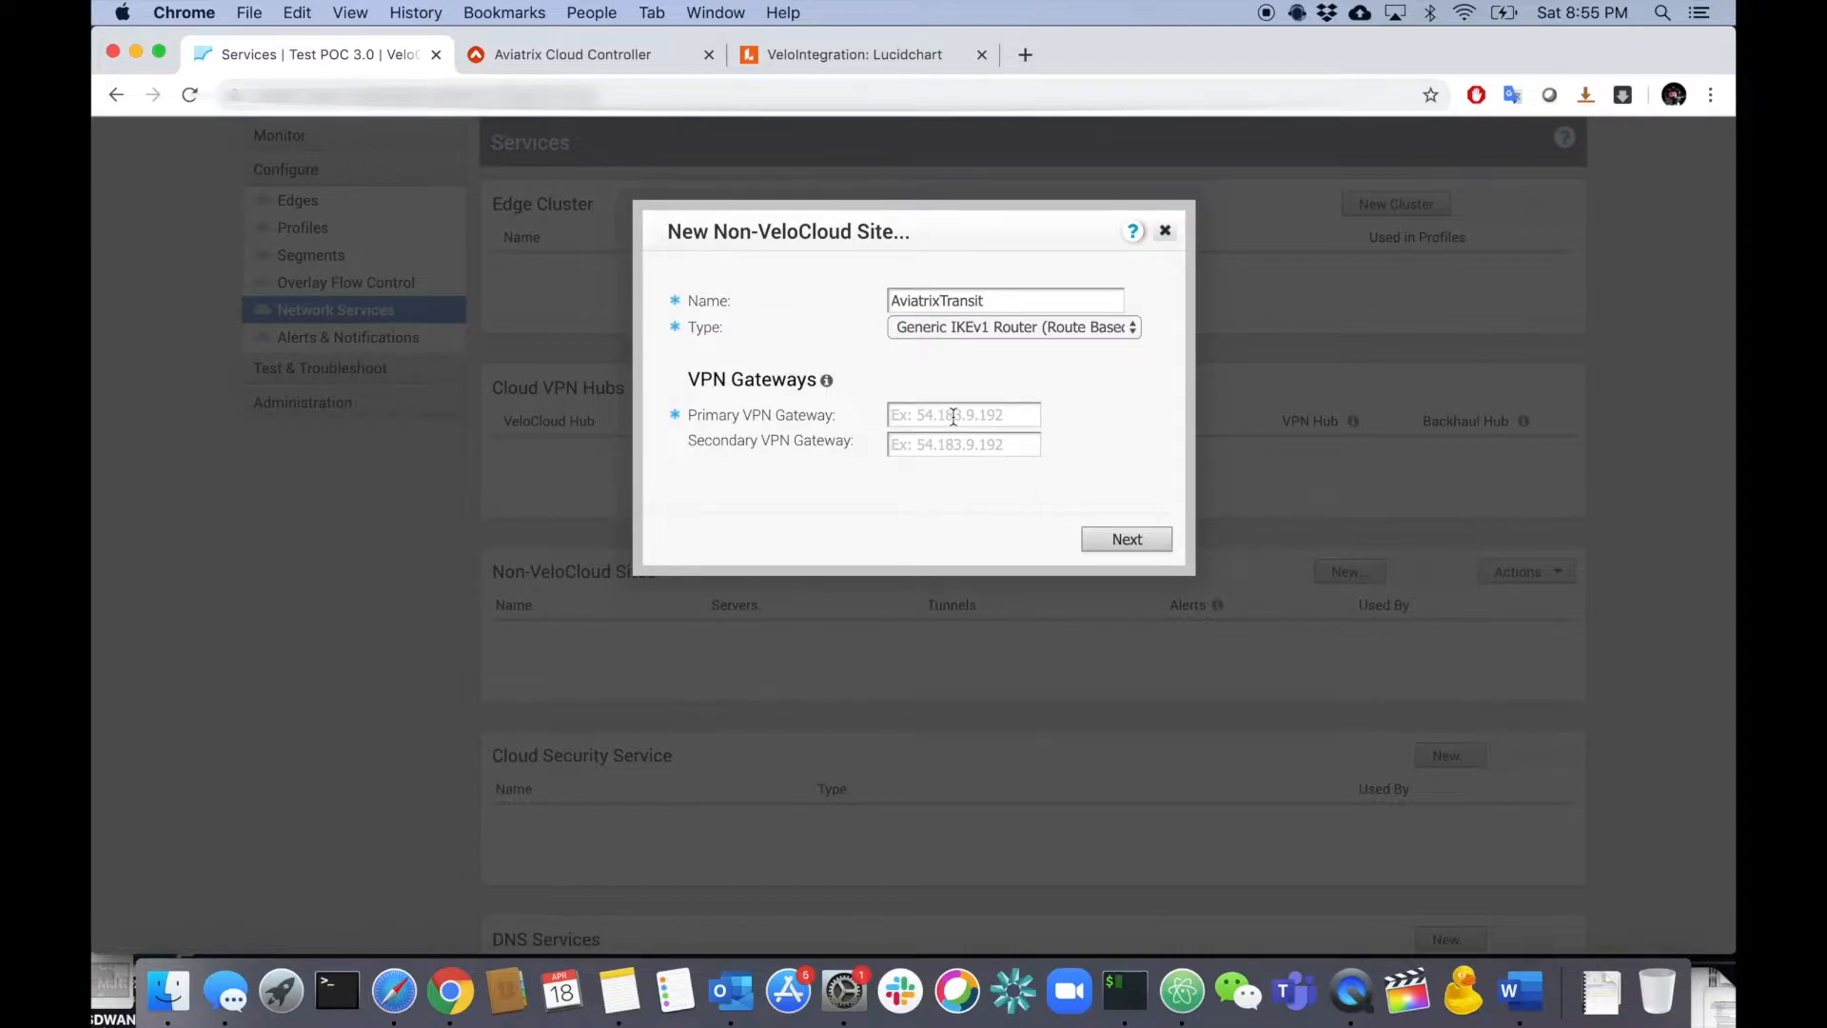
{"action": "left_click", "coordinate": [581, 52]}
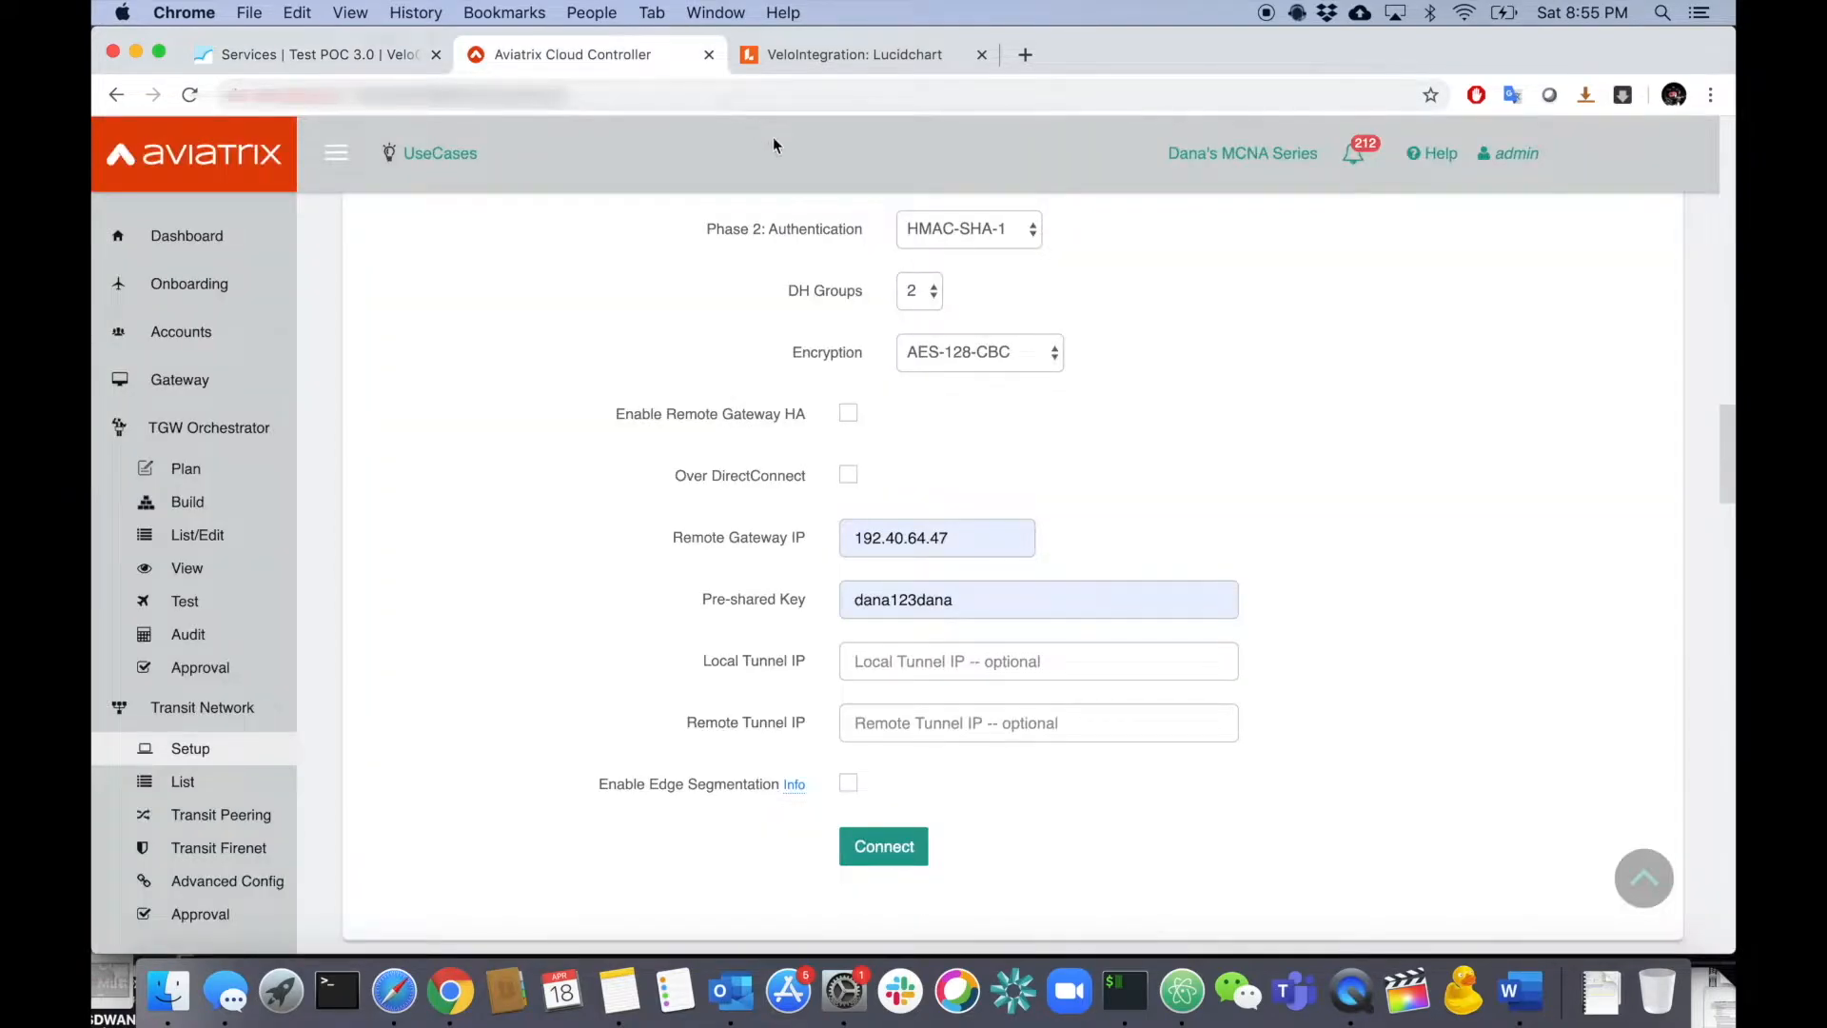
{"action": "left_click", "coordinate": [180, 380]}
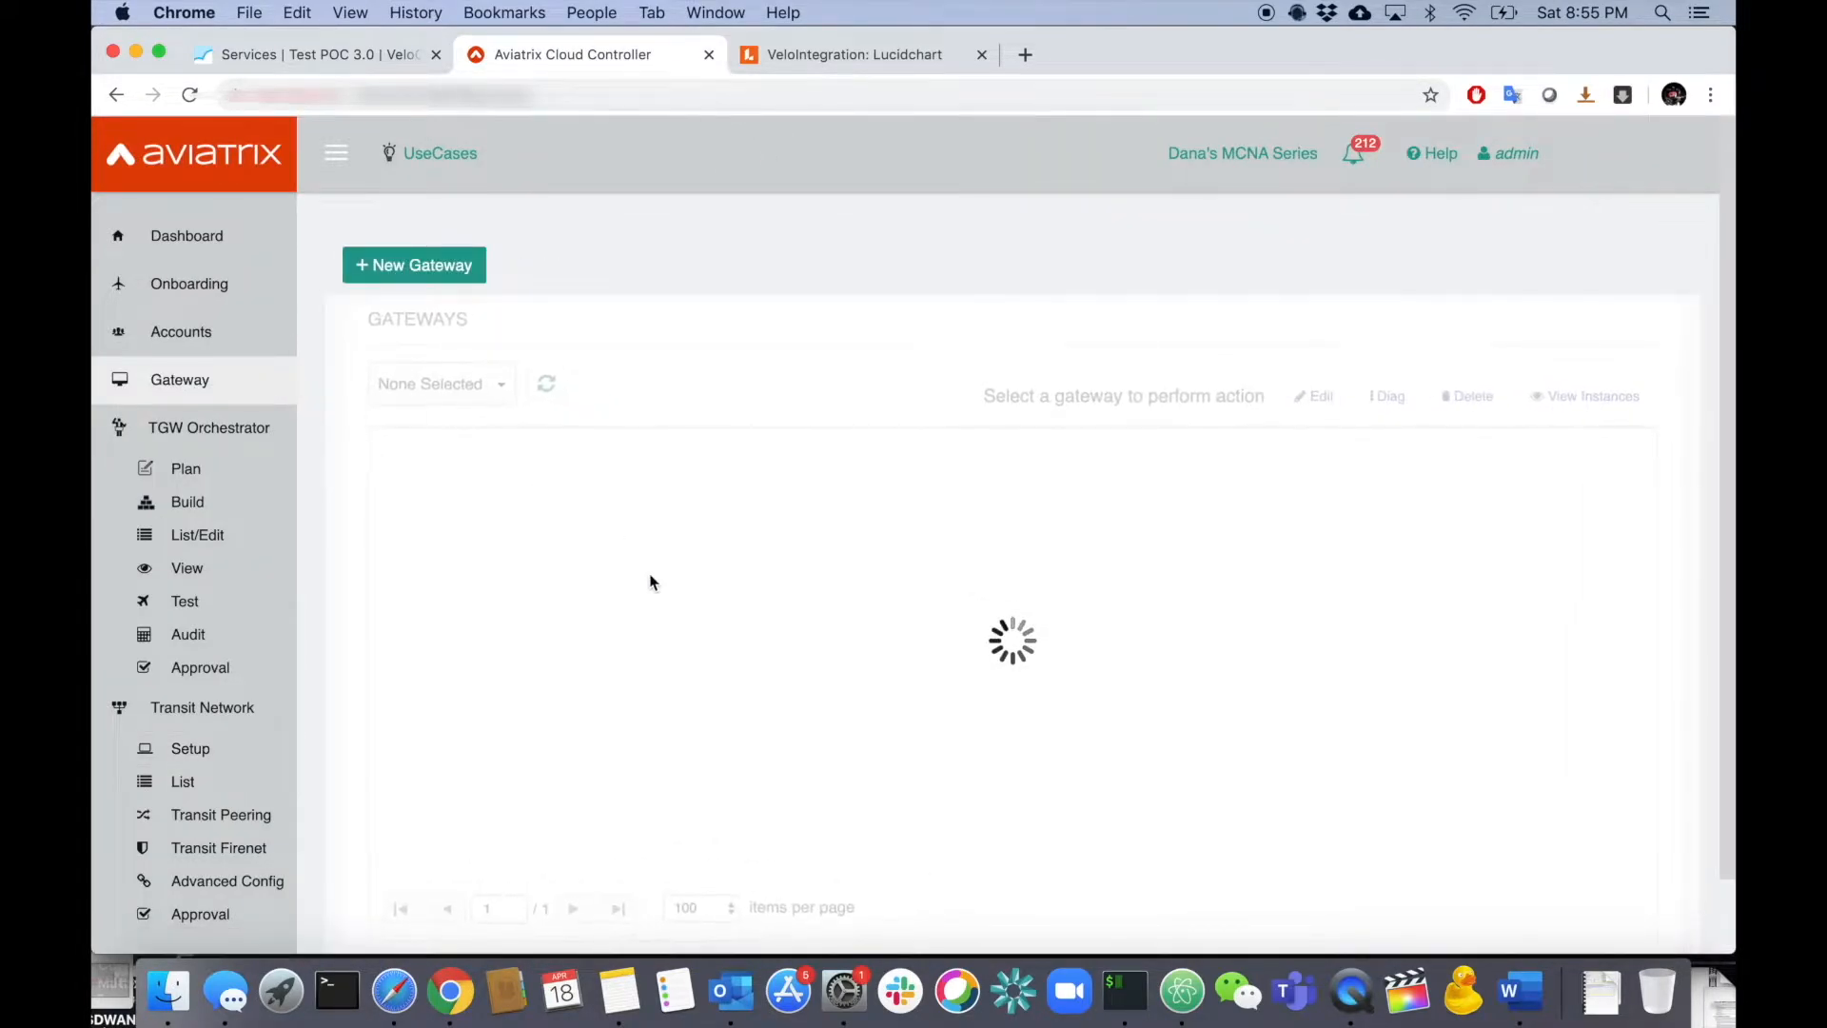
{"action": "scroll", "coordinate": [647, 582], "scroll_direction": "down", "scroll_amount": 2}
{"action": "scroll", "coordinate": [652, 582], "scroll_direction": "down", "scroll_amount": 5}
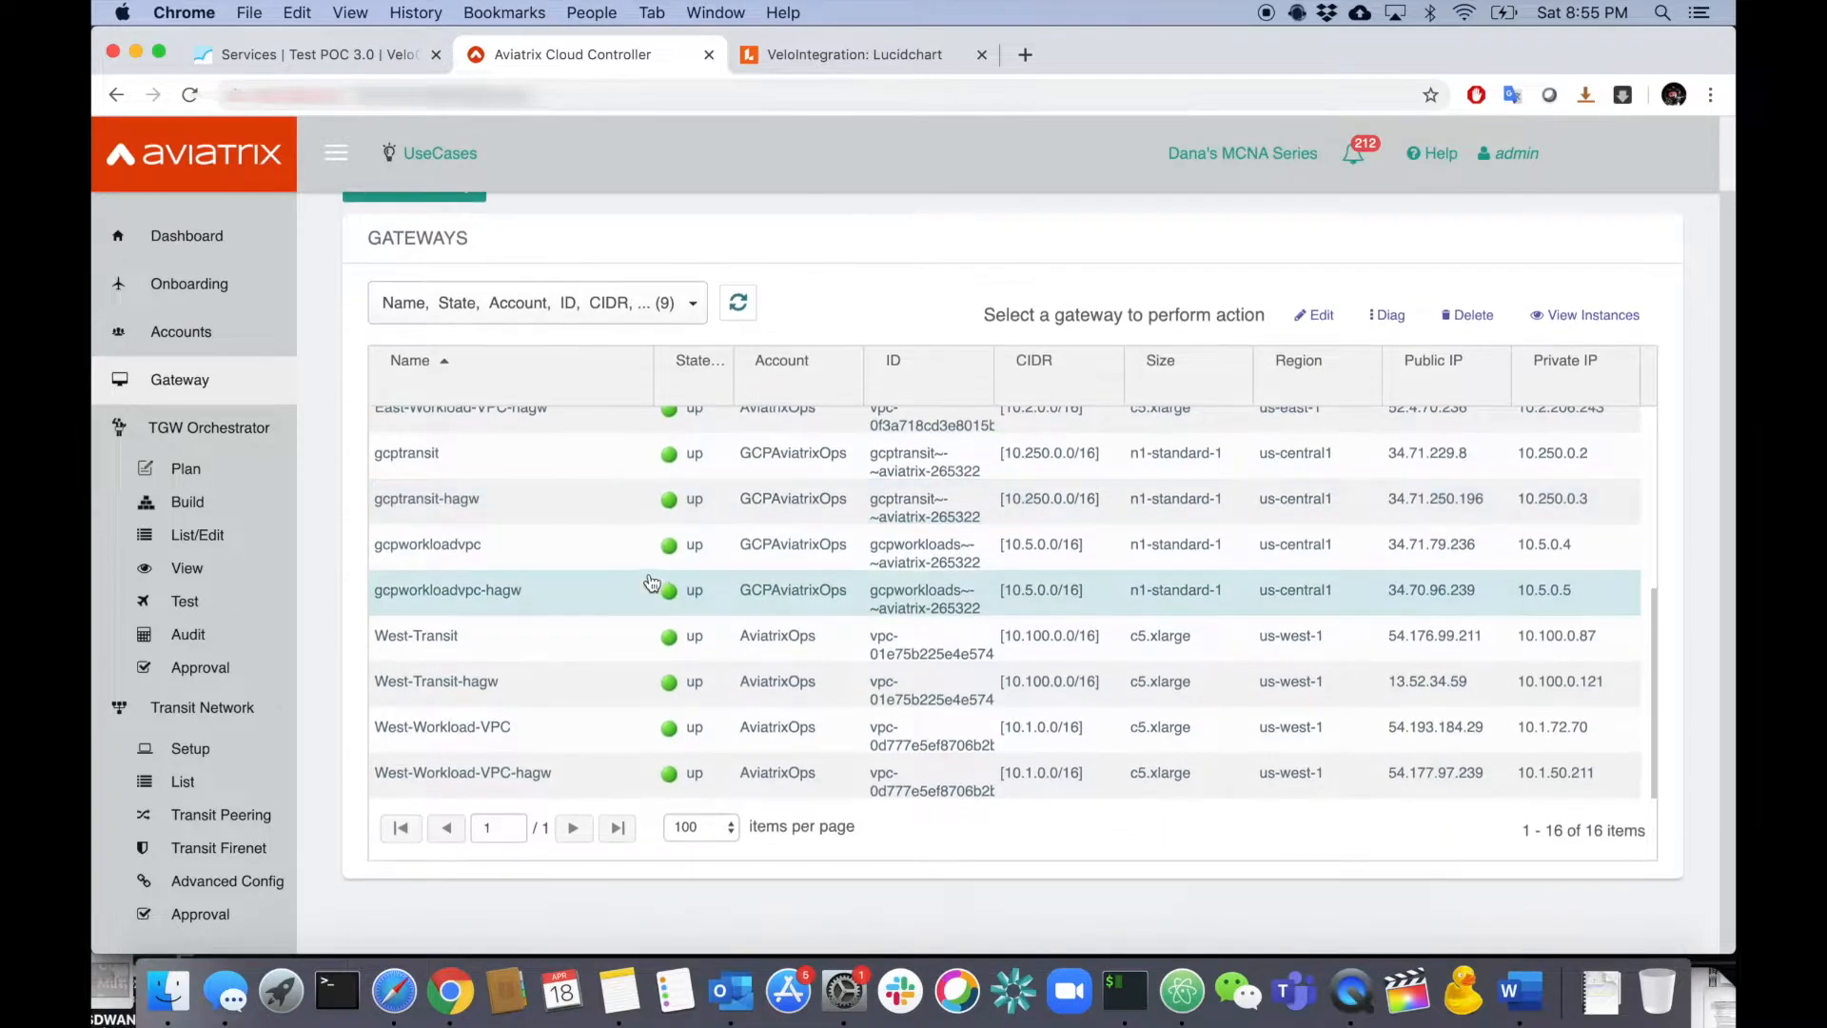
{"action": "left_click", "coordinate": [533, 652]}
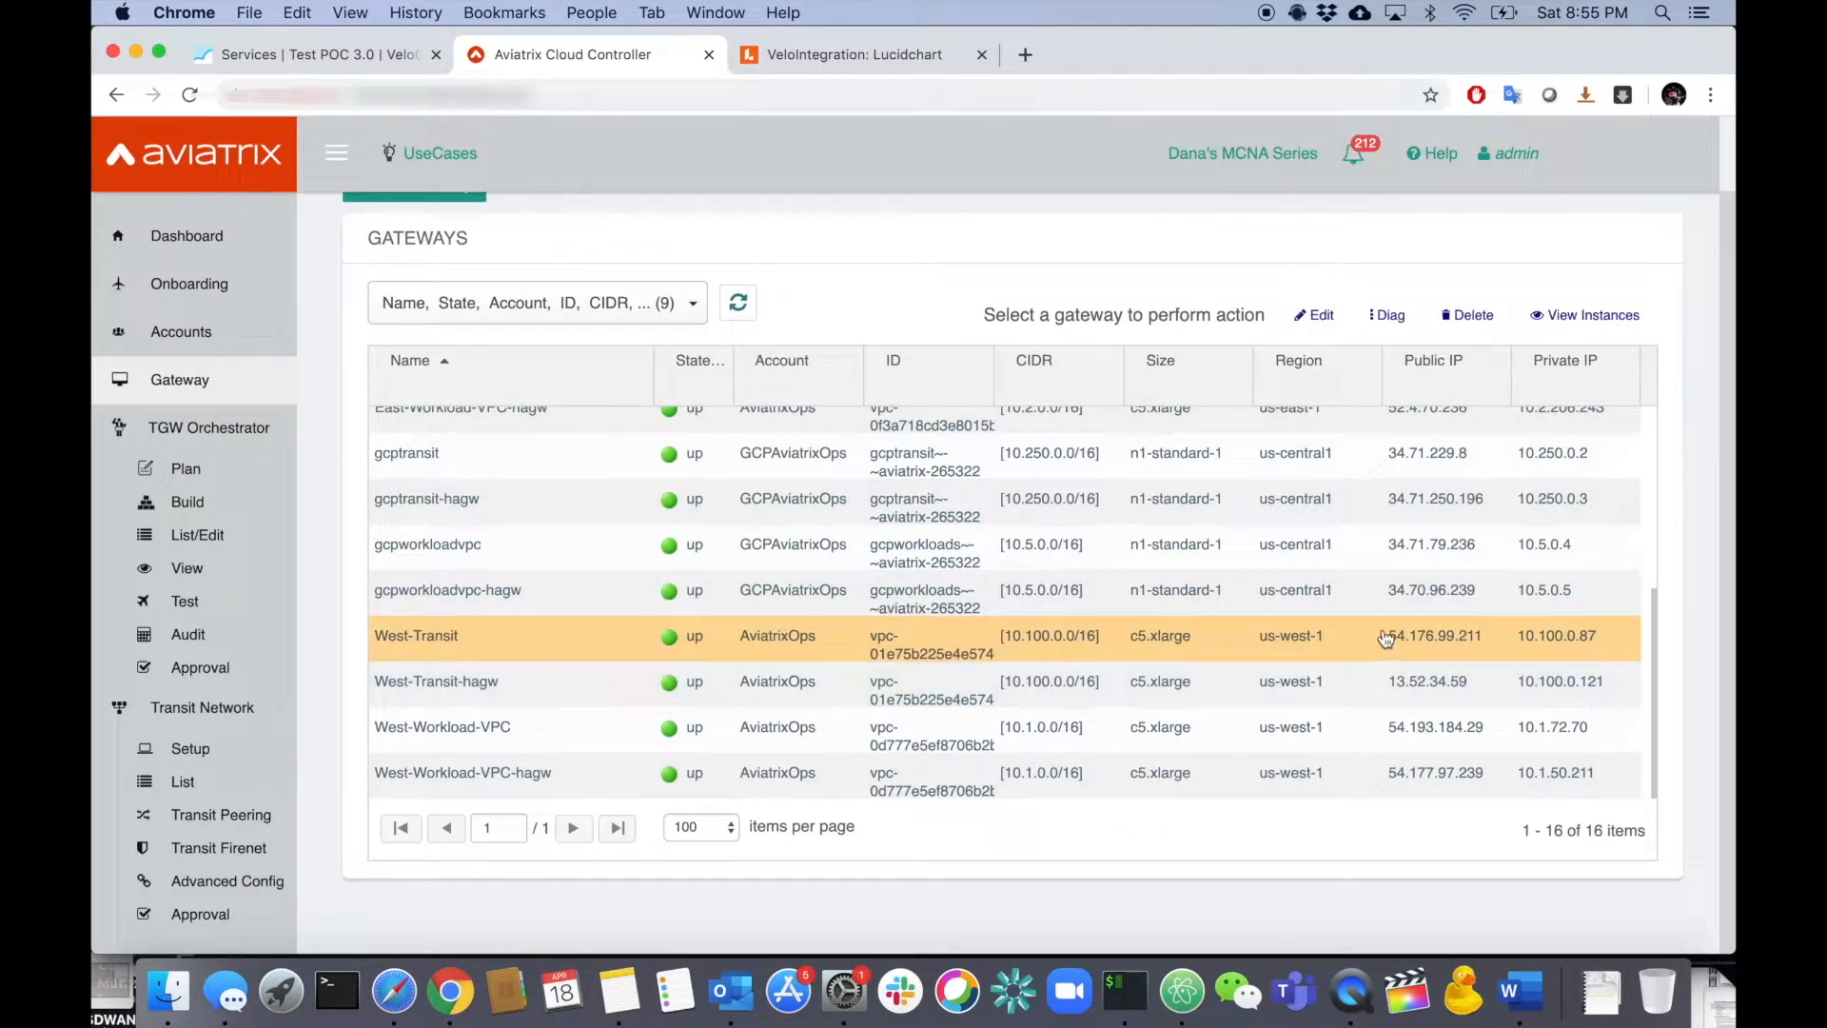
{"action": "left_click", "coordinate": [1483, 640]}
{"action": "left_click_drag", "start_coordinate": [1483, 639], "coordinate": [1384, 637]}
{"action": "key", "text": "super+c"}
{"action": "left_click", "coordinate": [316, 57]}
{"action": "left_click", "coordinate": [937, 415]}
{"action": "key", "text": "super+v"}
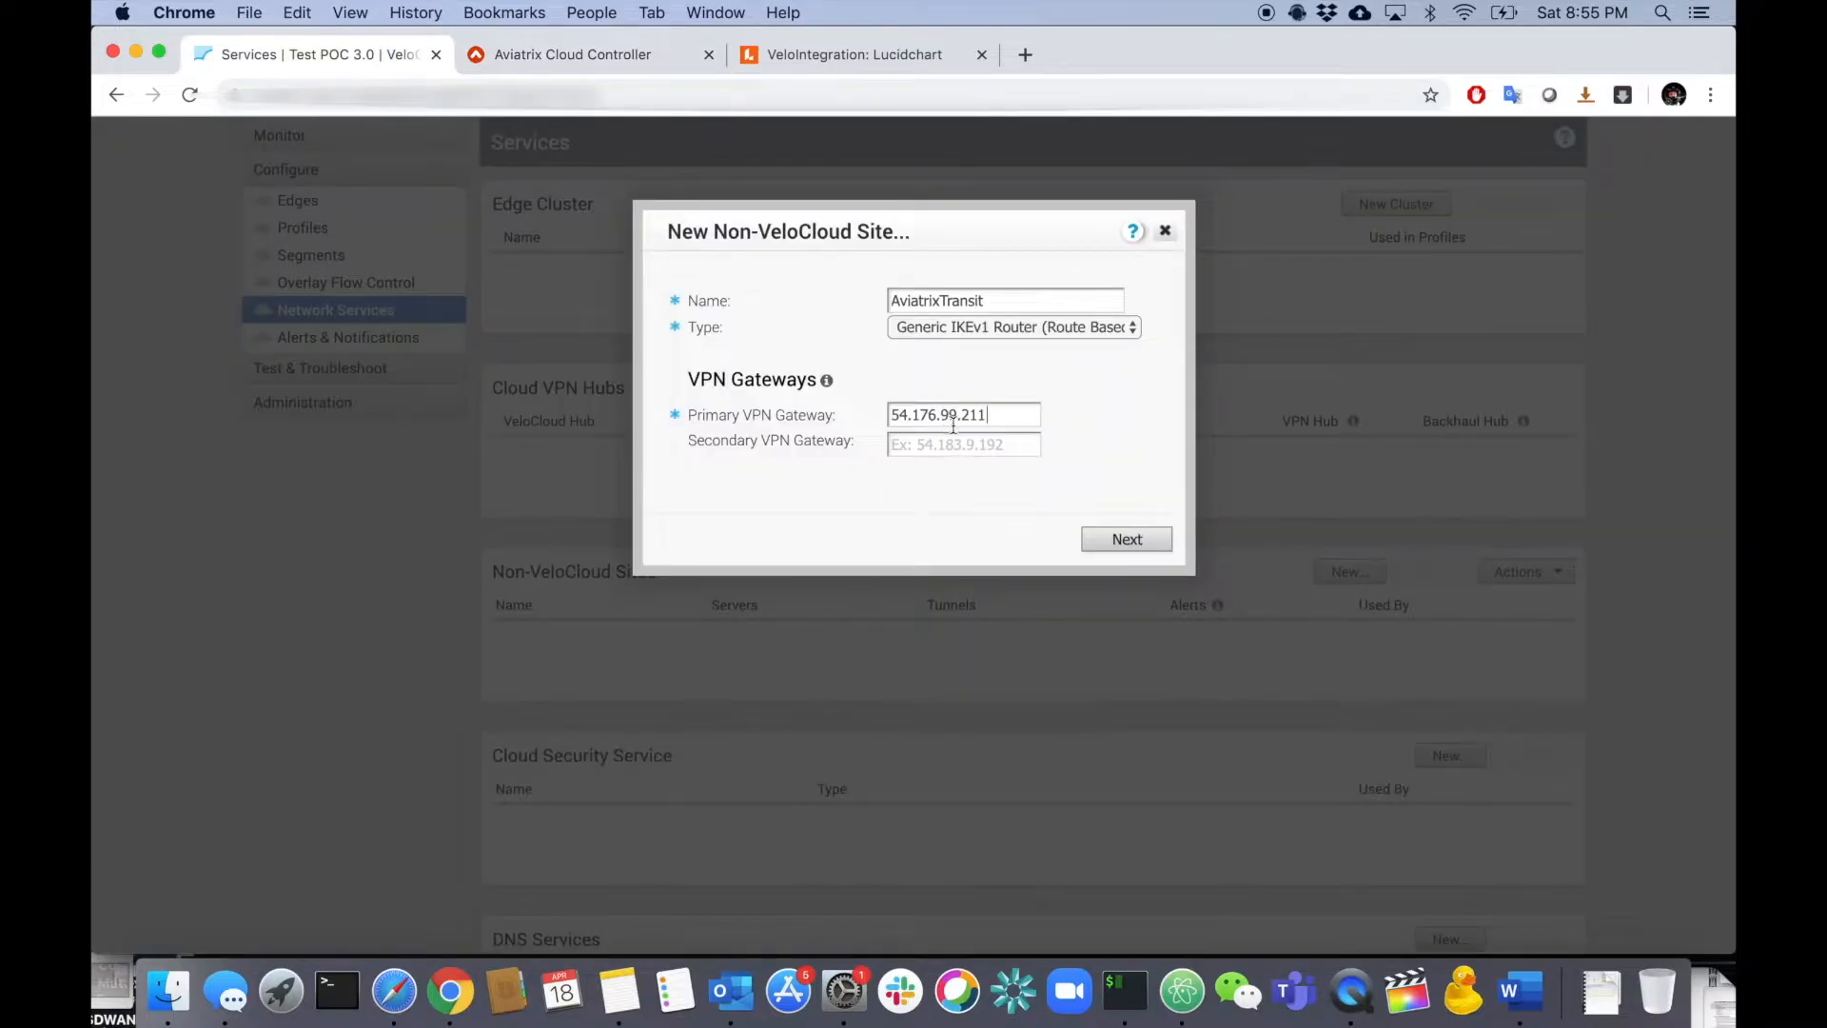
Step: Enter the West-Transit-hagw public IP 13.52.34.59 from the Aviatrix controller as the secondary VPN gateway and create the site
{"action": "left_click", "coordinate": [643, 59]}
{"action": "left_click_drag", "start_coordinate": [1475, 683], "coordinate": [1387, 695]}
{"action": "key", "text": "super+c"}
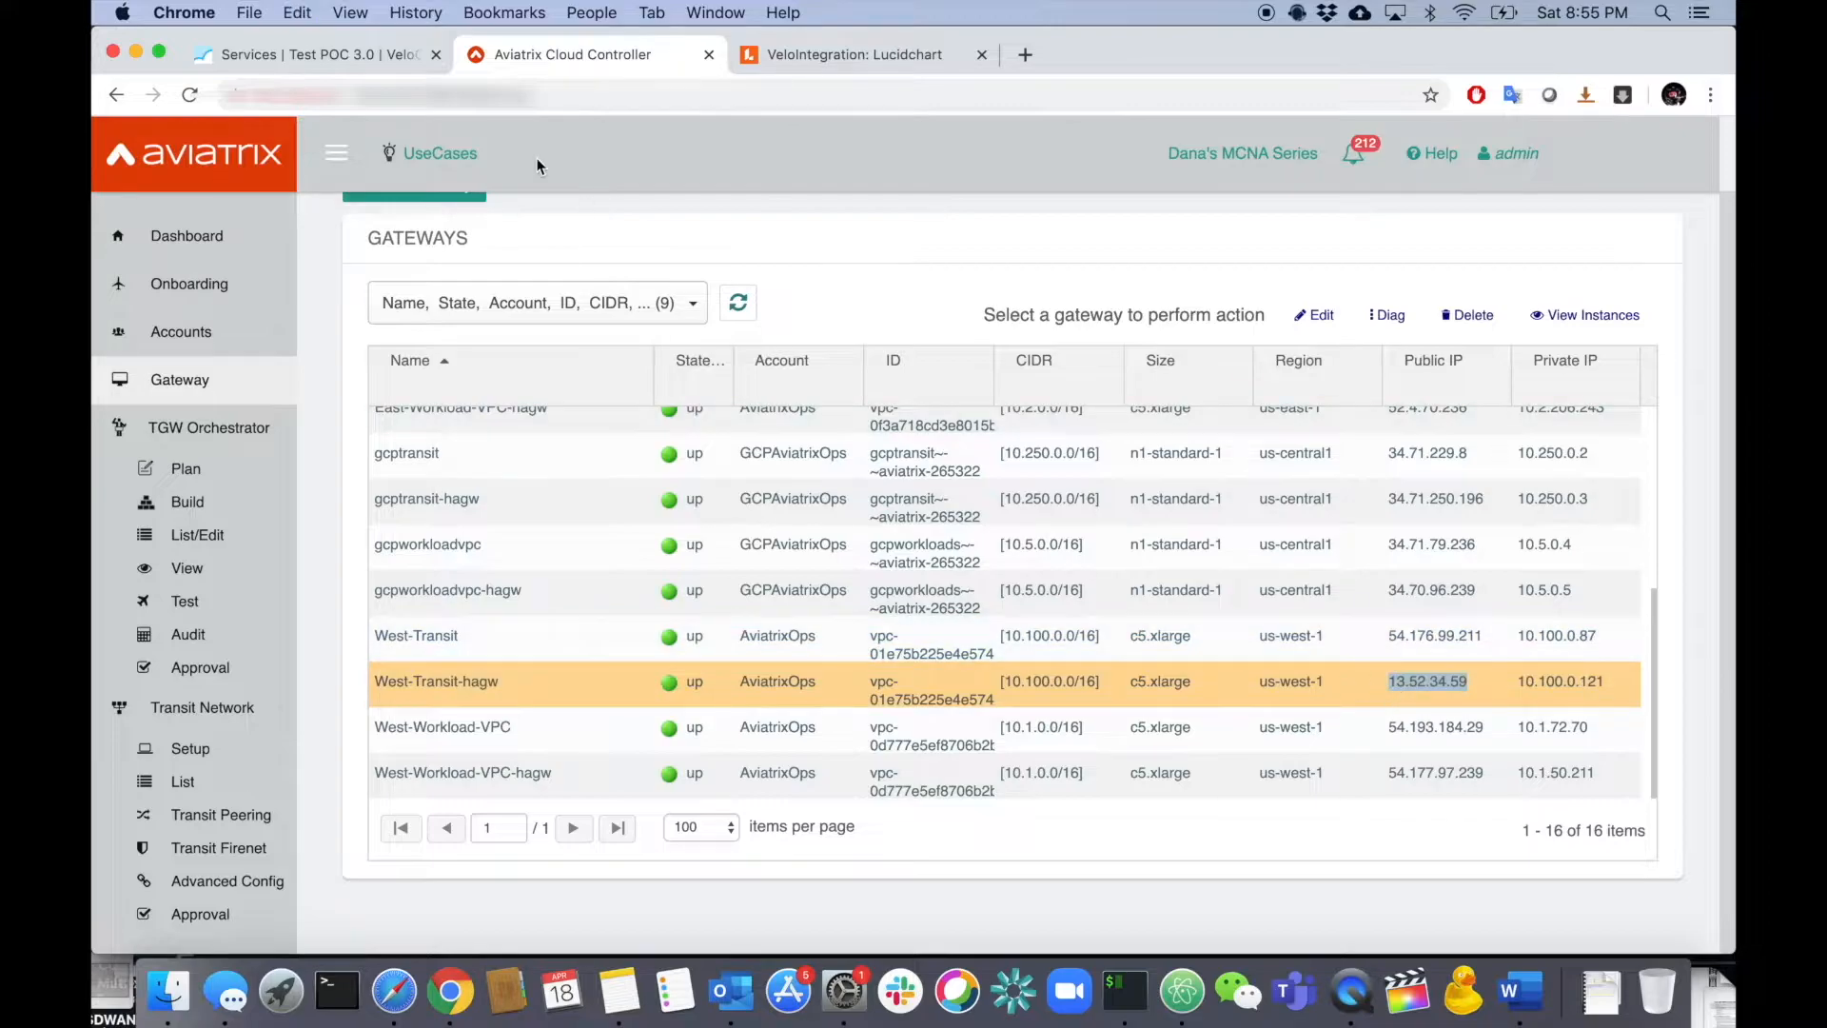
{"action": "left_click", "coordinate": [316, 55]}
{"action": "left_click", "coordinate": [914, 444]}
{"action": "key", "text": "super+v"}
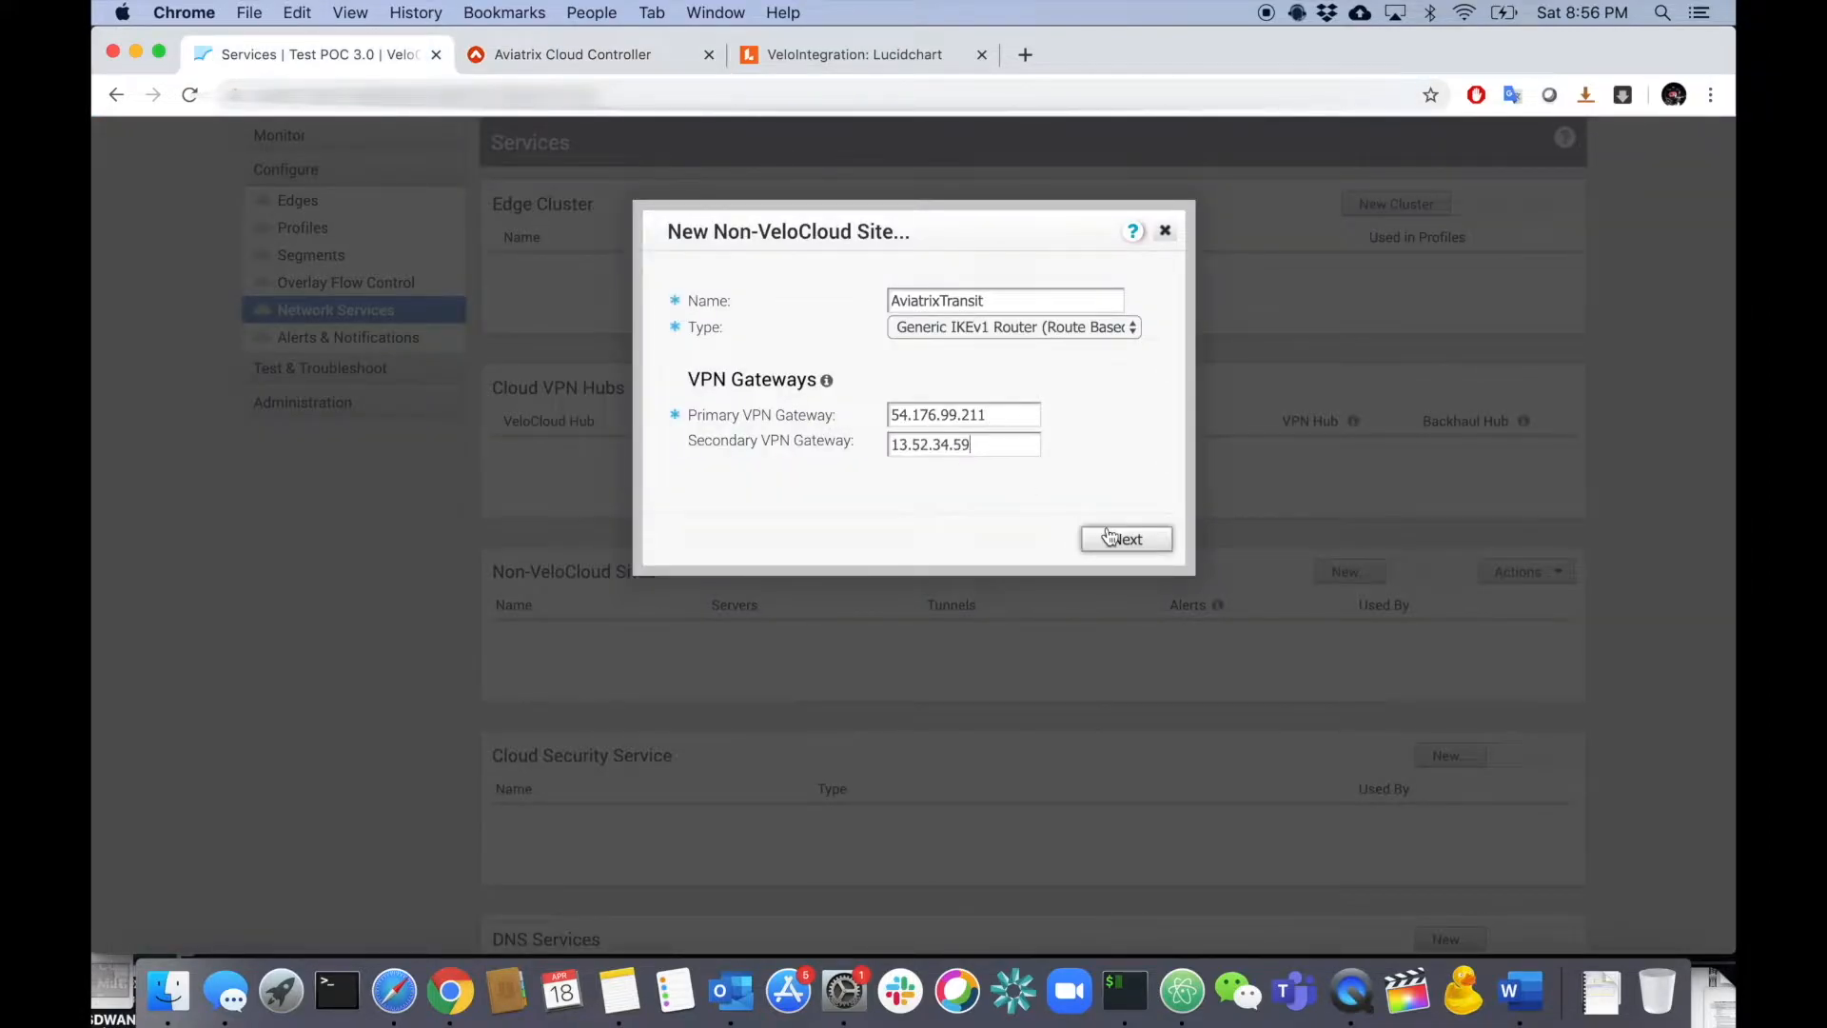
{"action": "left_click", "coordinate": [1123, 540]}
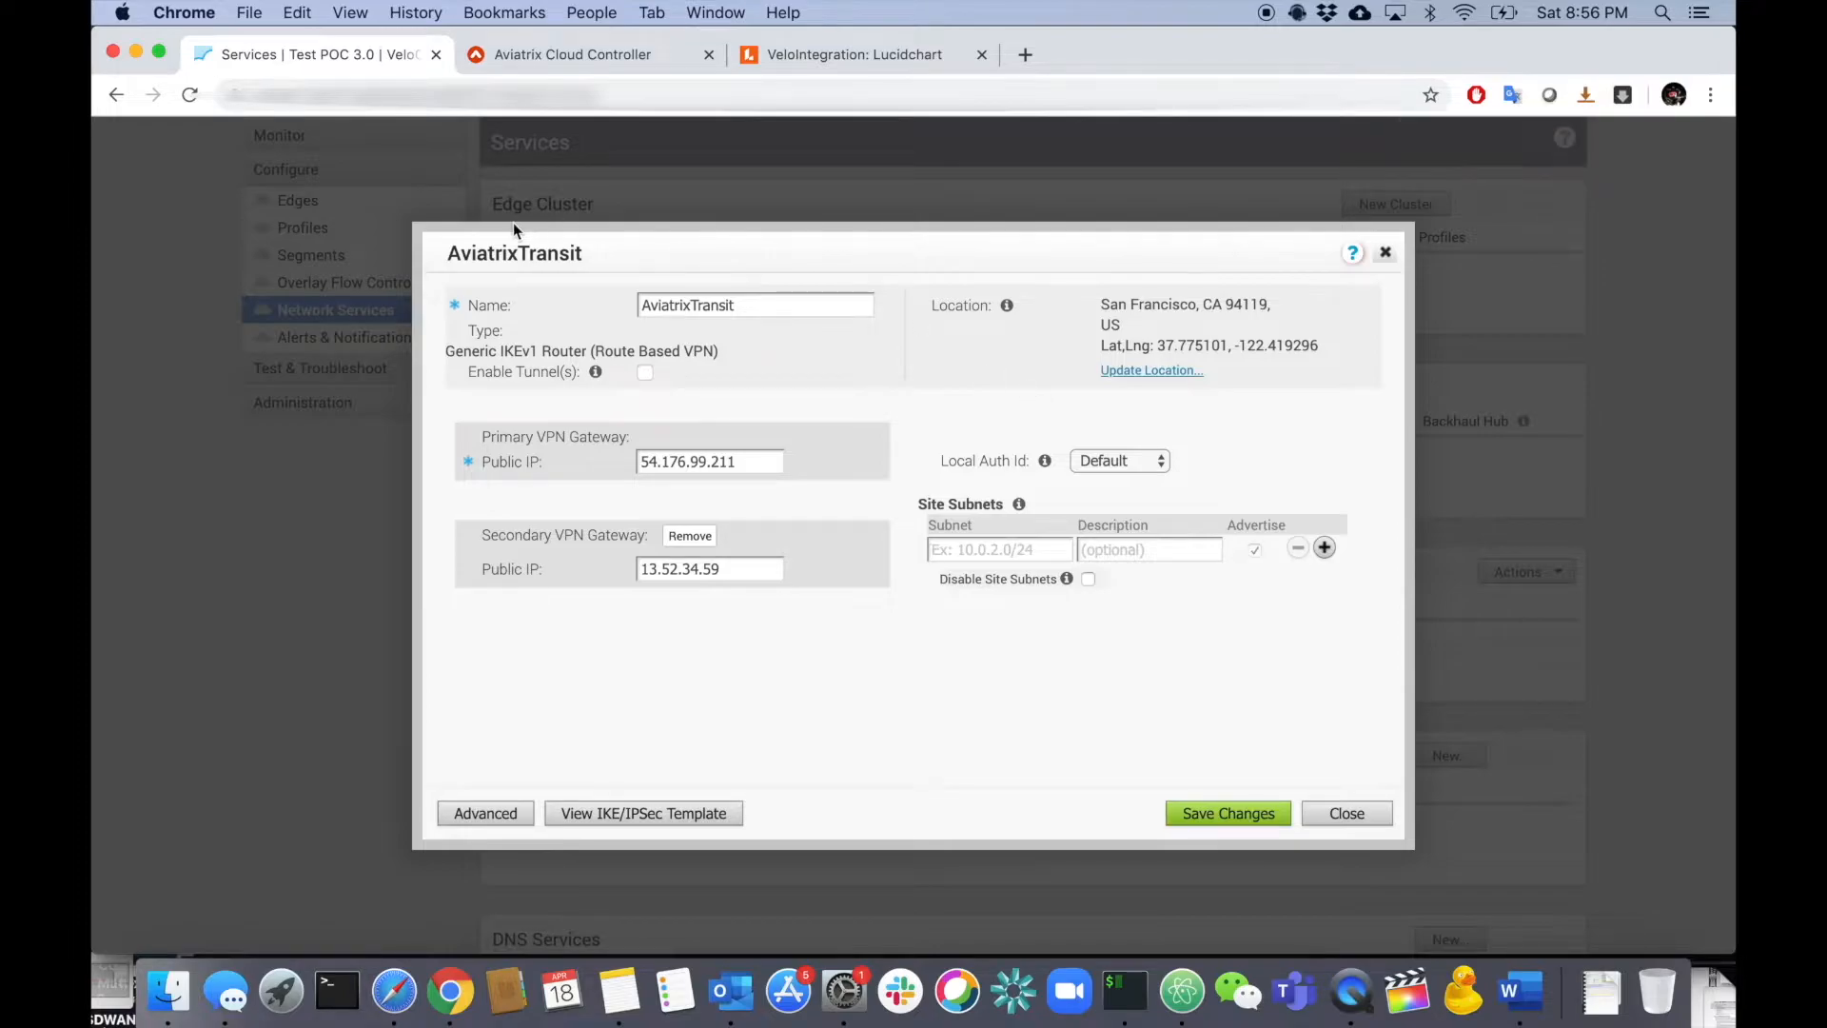
Step: Show the site's advanced tunnel settings and replace the primary VPN gateway's pre-shared key with the custom one
{"action": "left_click", "coordinate": [485, 812]}
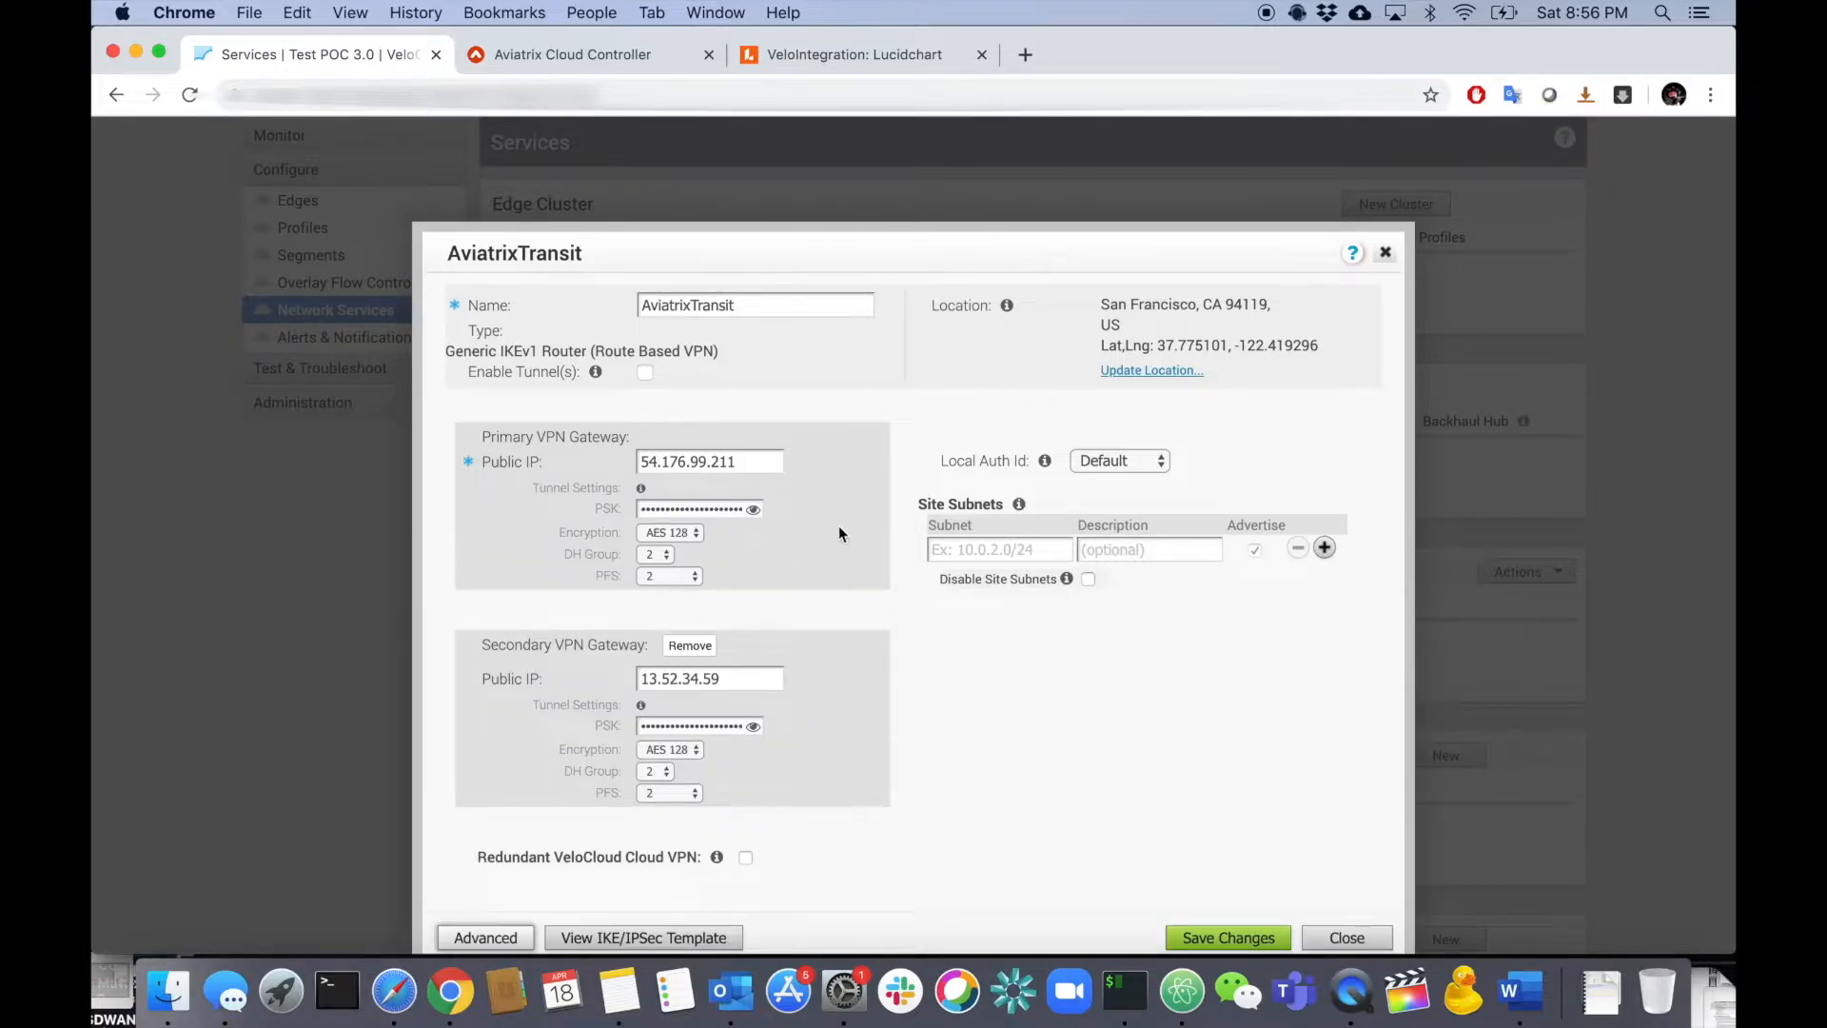
{"action": "left_click", "coordinate": [752, 511]}
{"action": "double_click", "coordinate": [732, 506]}
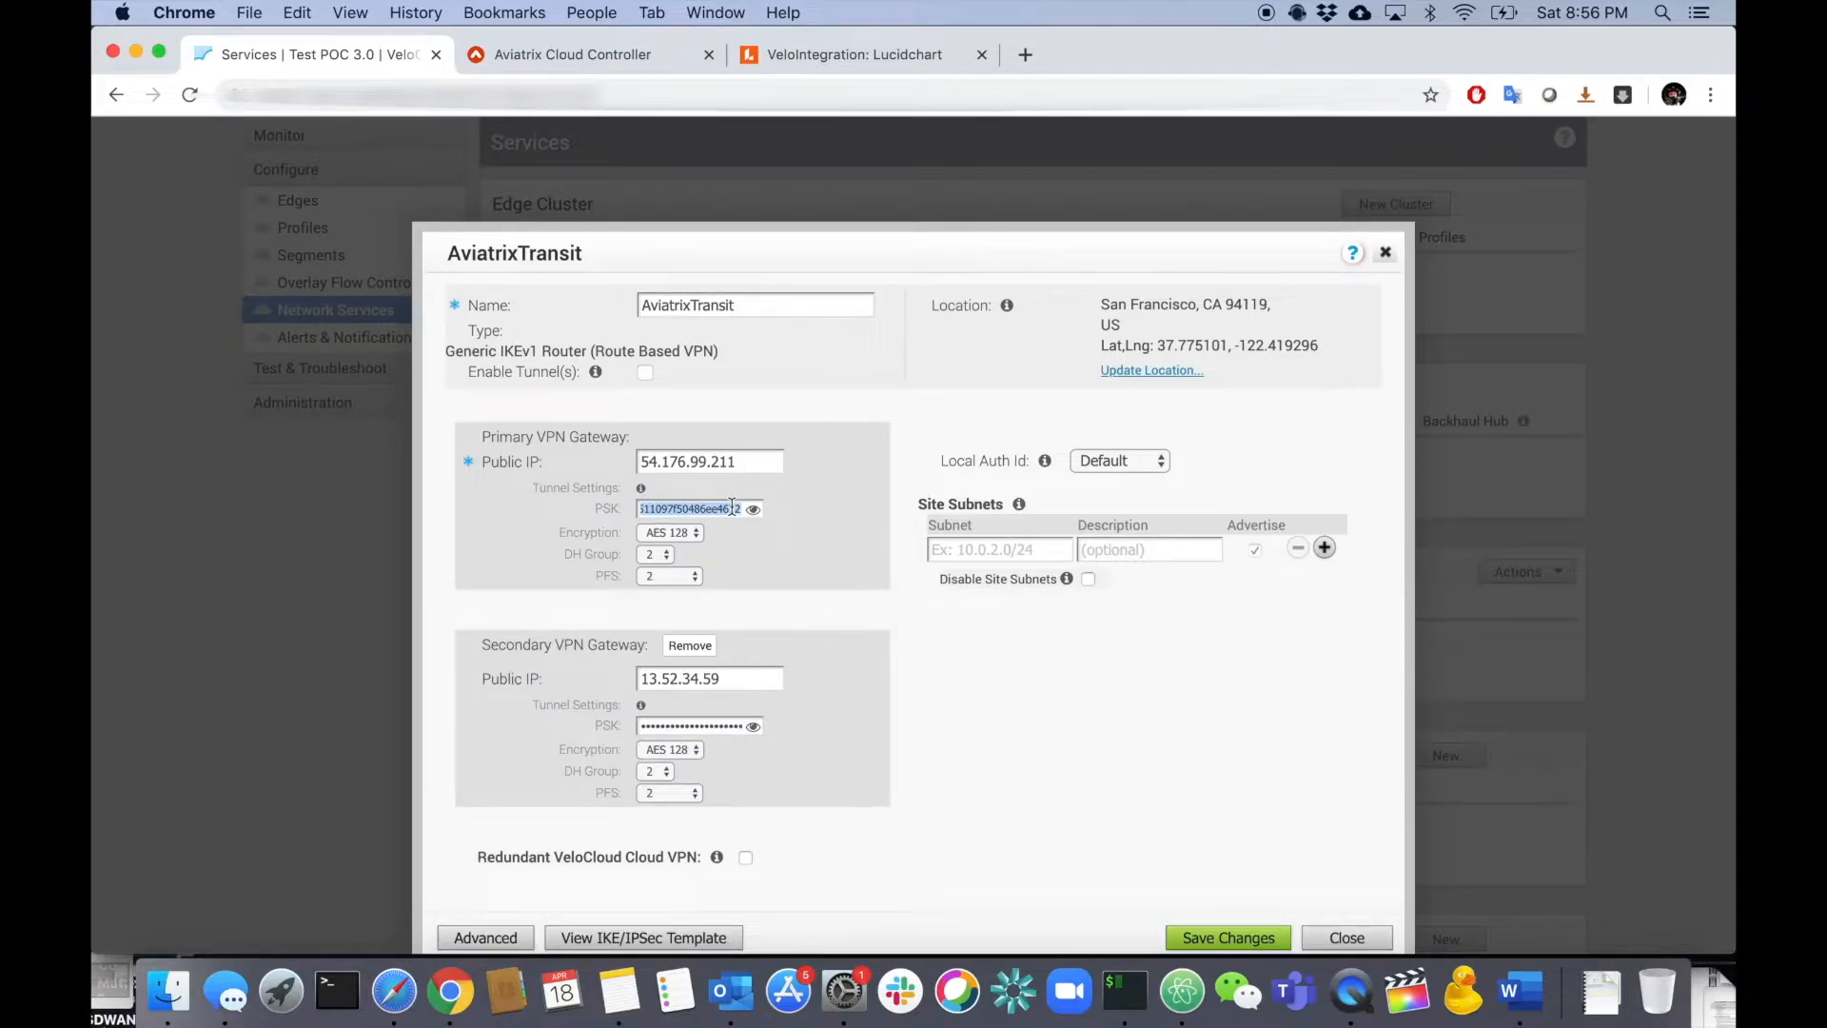
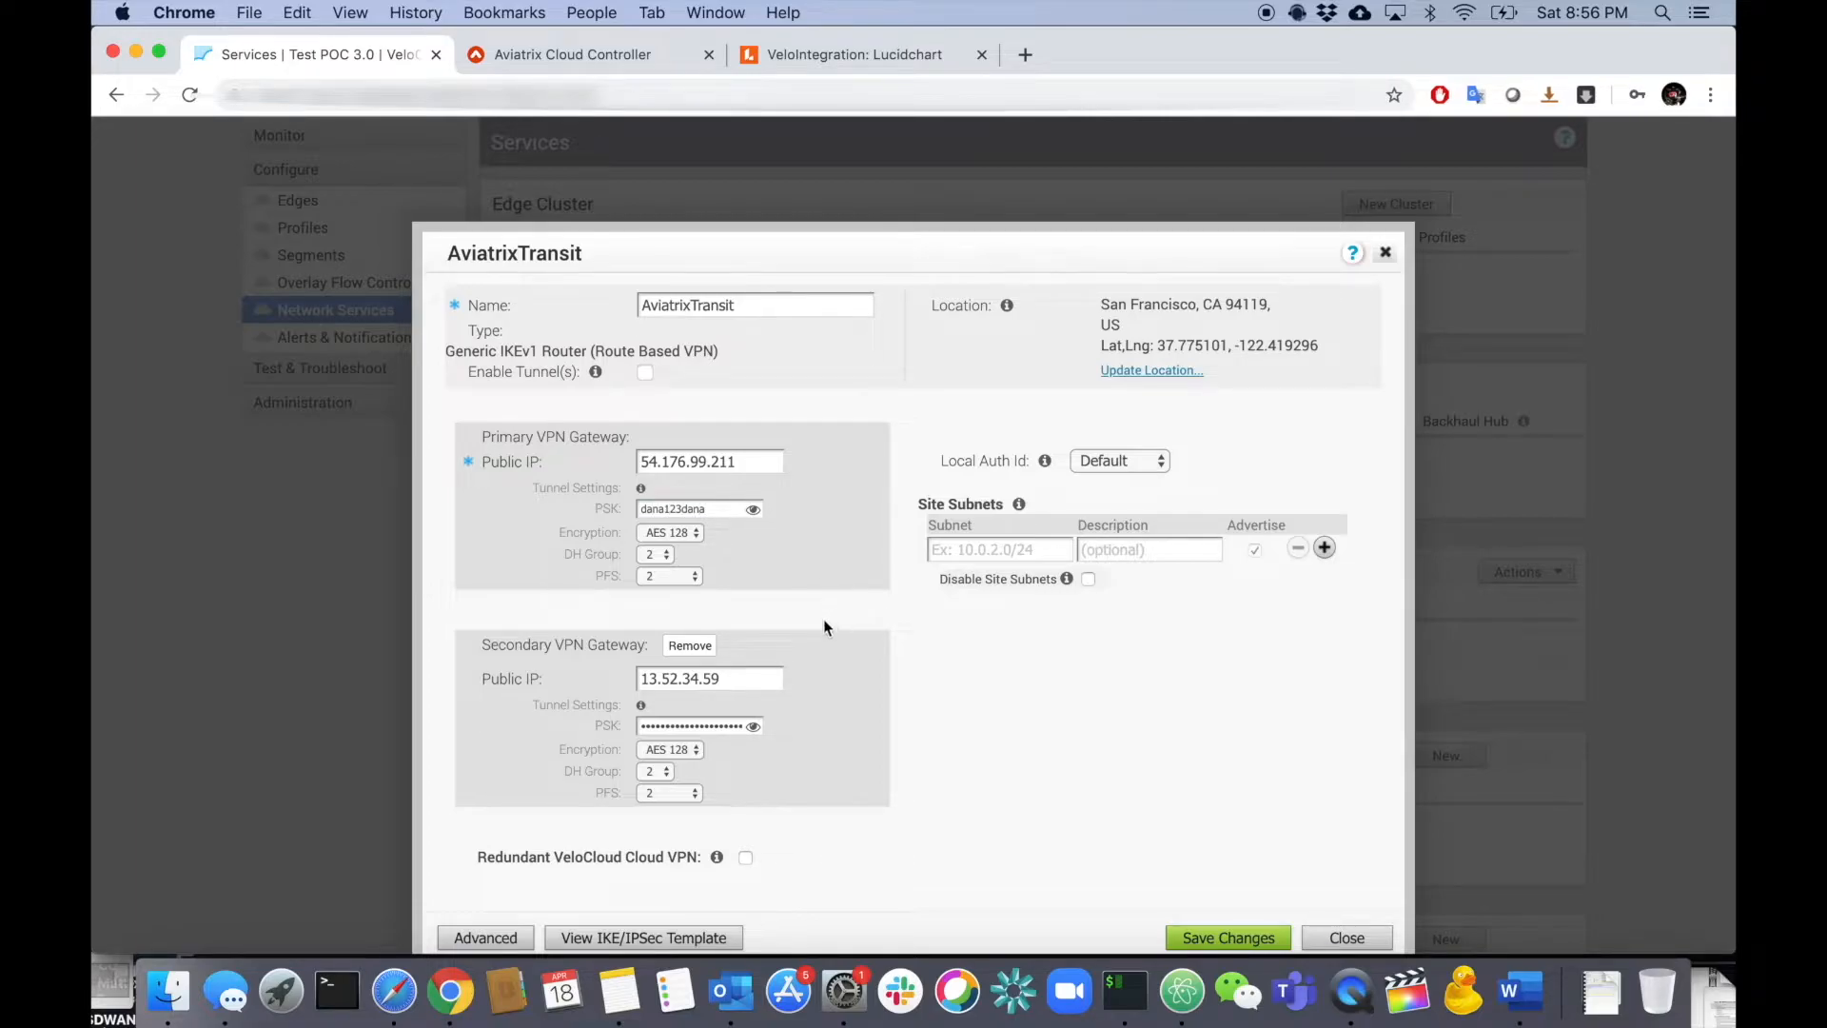
Step: Replace the secondary VPN gateway's pre-shared key with the same custom key
{"action": "left_click", "coordinate": [690, 645]}
{"action": "left_click", "coordinate": [692, 646]}
{"action": "double_click", "coordinate": [728, 678]}
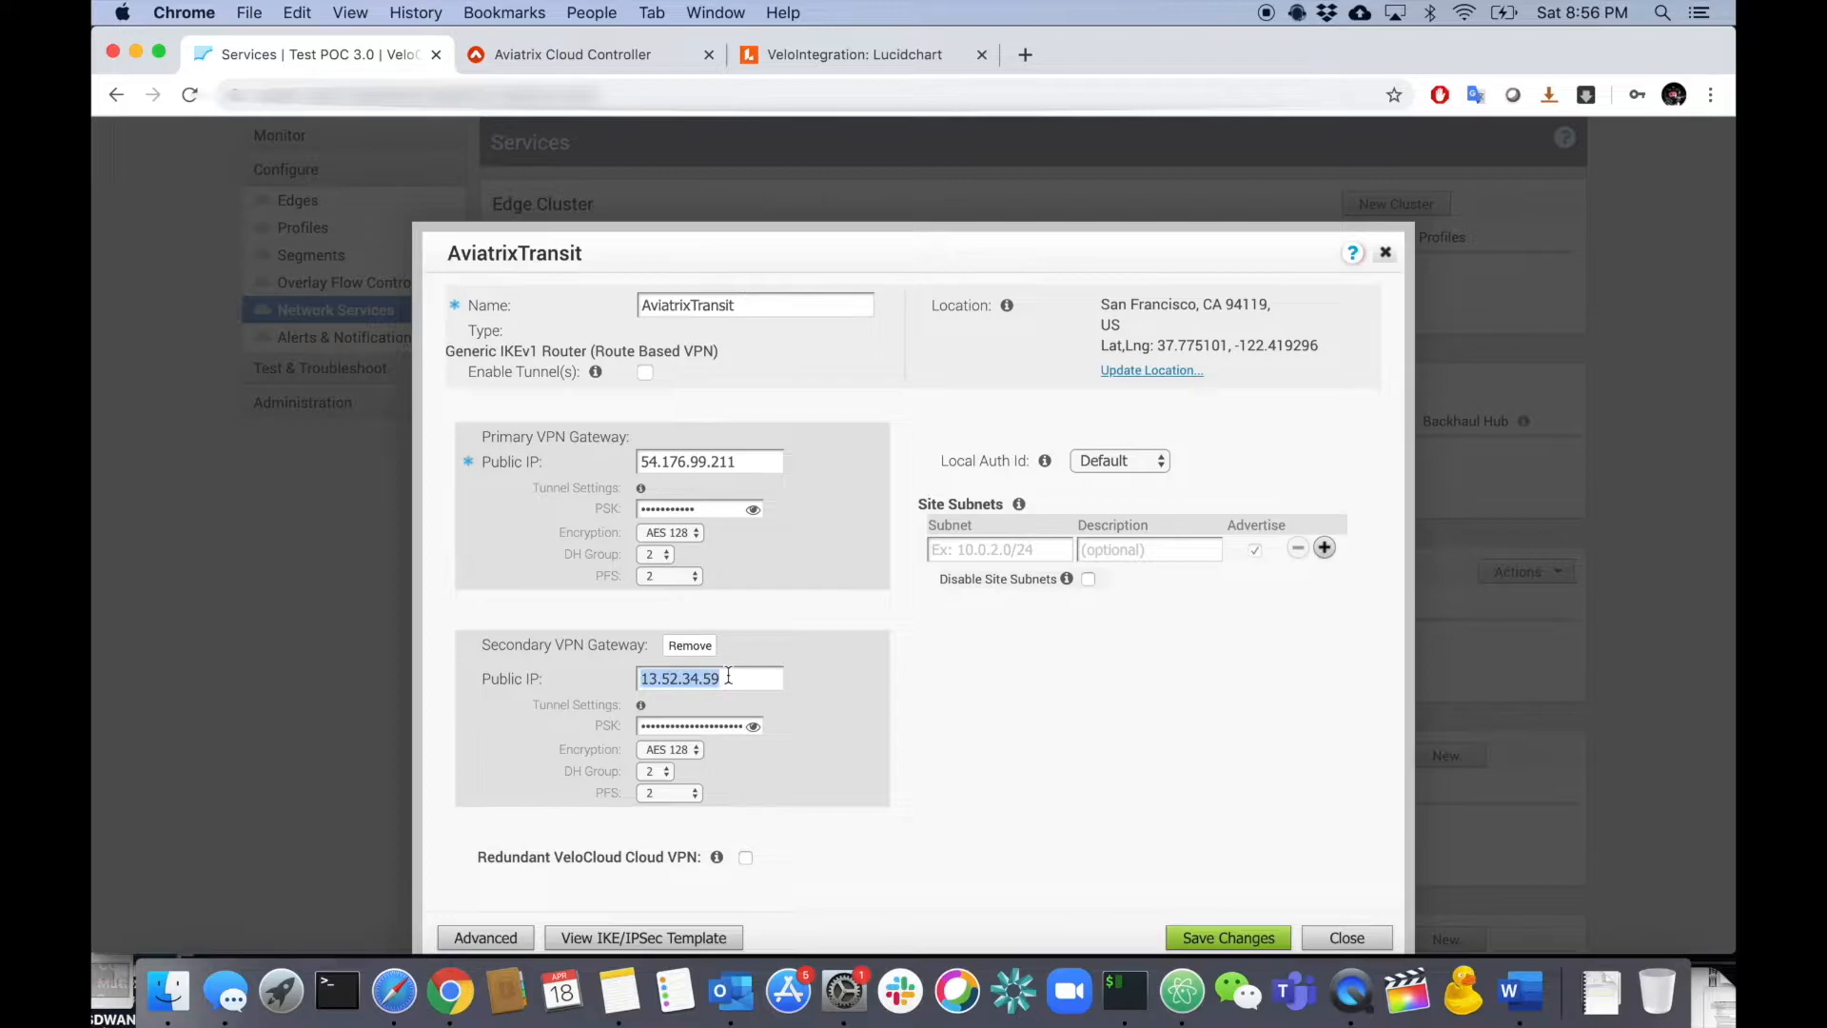
{"action": "double_click", "coordinate": [710, 726]}
Step: Add the site subnet 10.0.0.0/8, enable the tunnels, and save the AviatrixTransit site
{"action": "left_click", "coordinate": [1002, 548]}
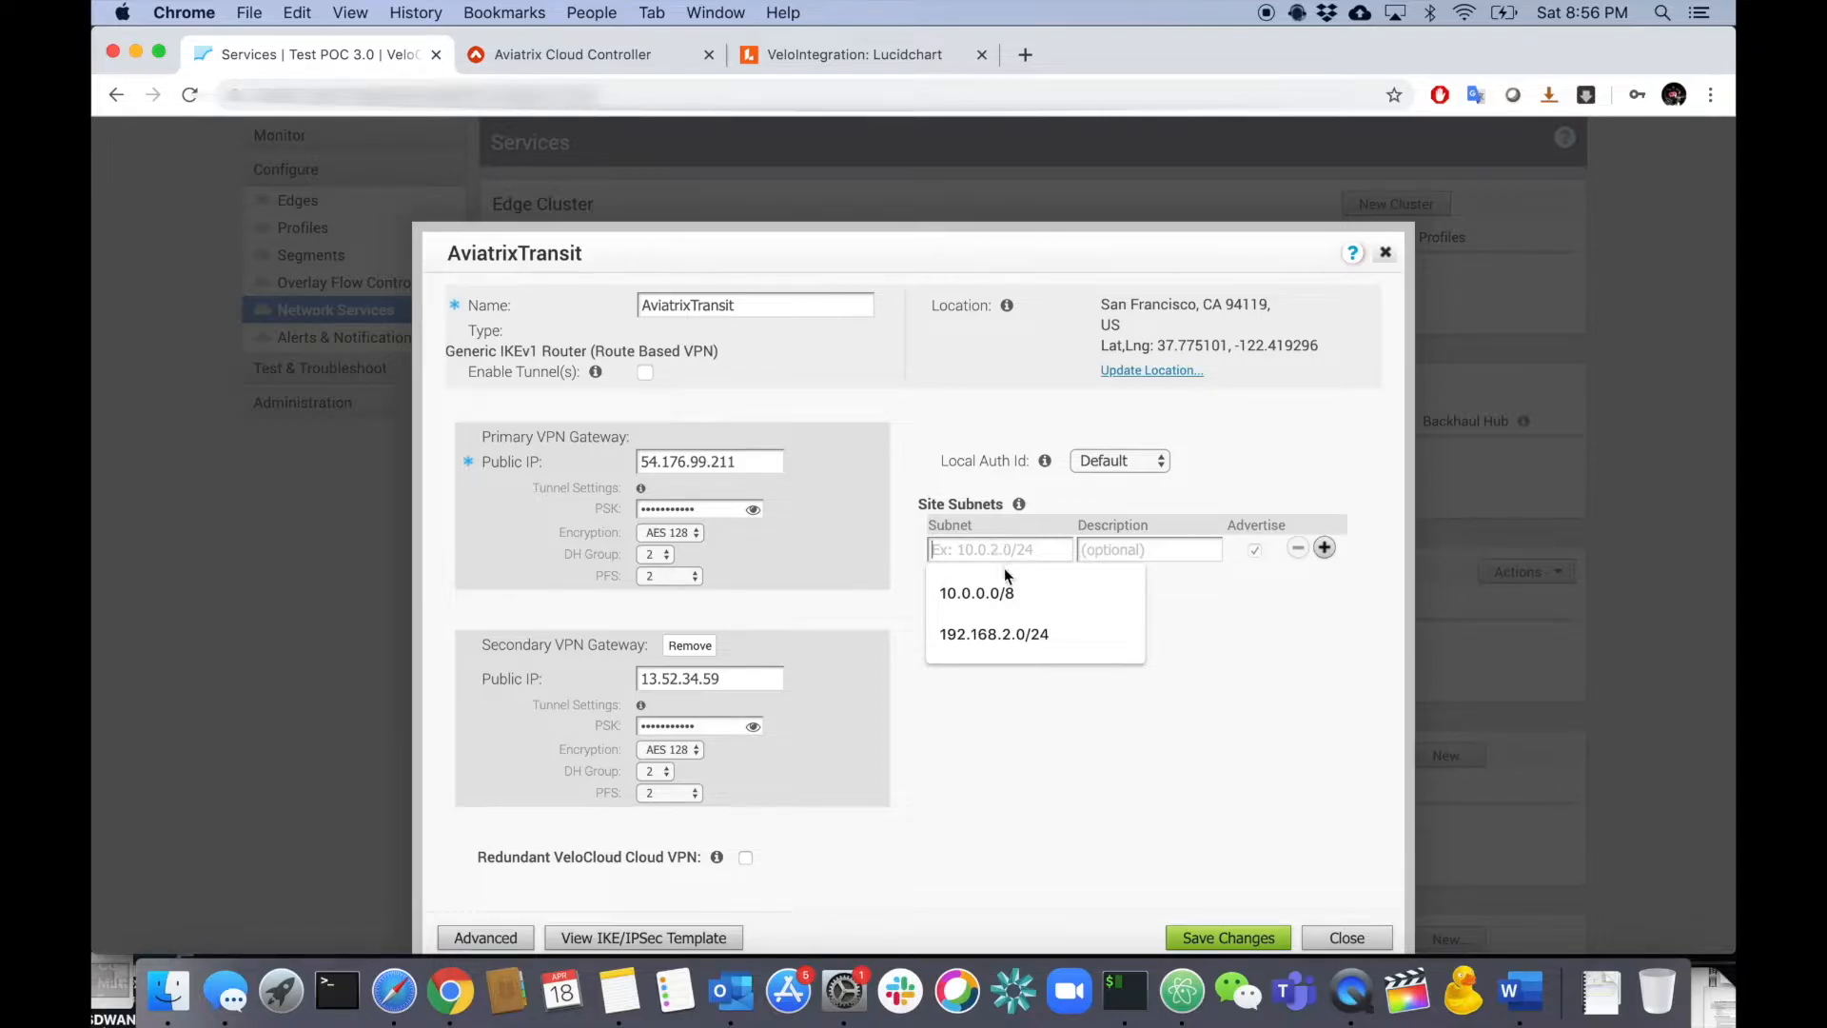
{"action": "left_click", "coordinate": [1048, 592]}
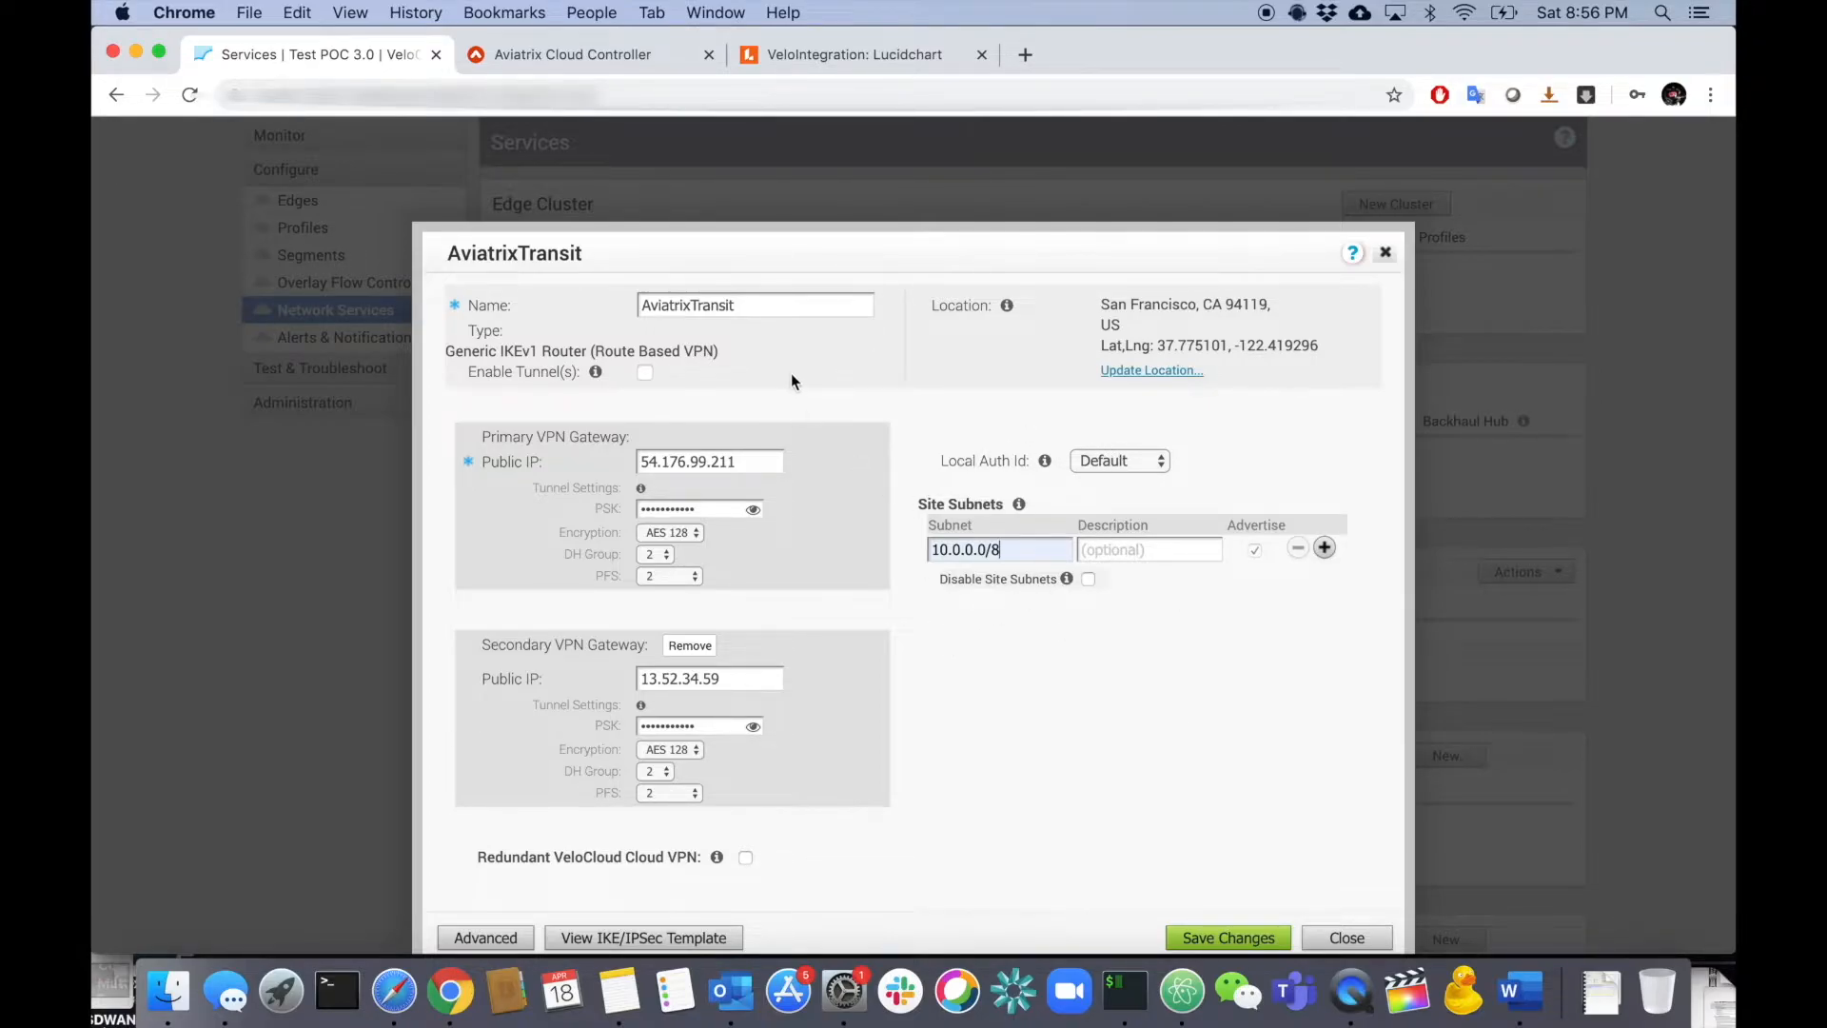
{"action": "left_click", "coordinate": [645, 373]}
{"action": "left_click", "coordinate": [1242, 937]}
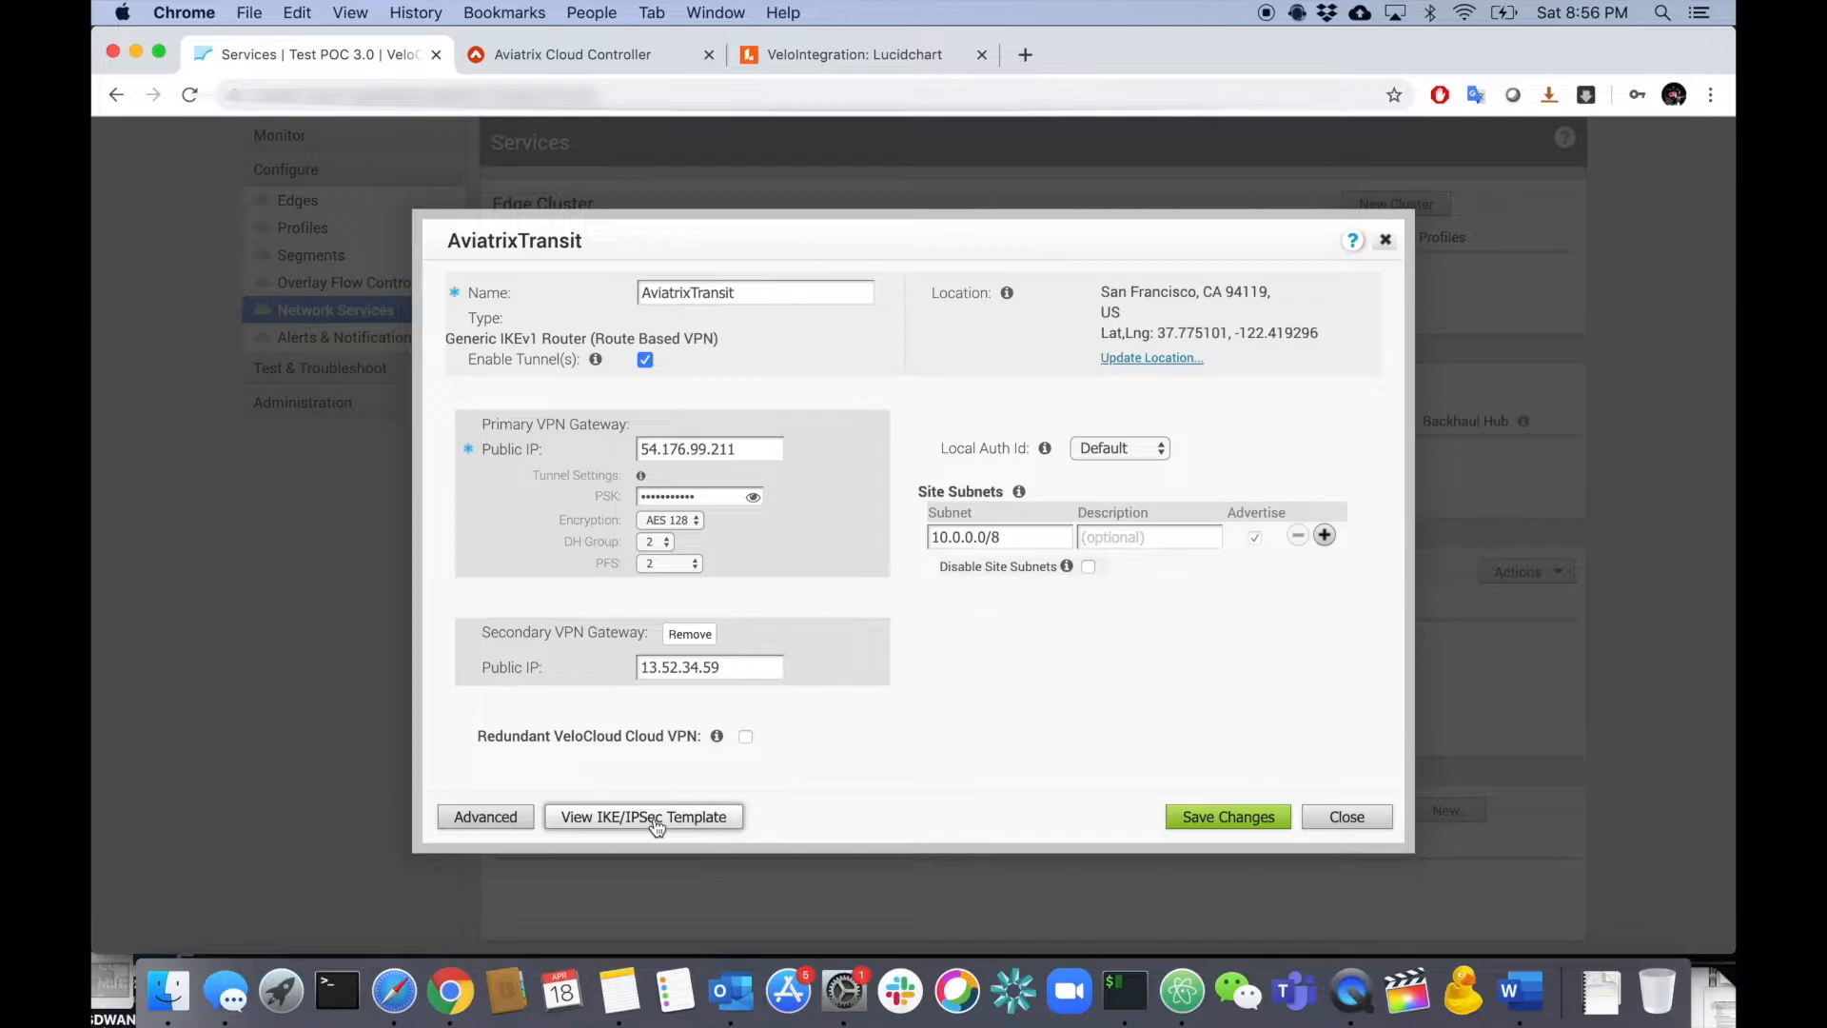
Step: Review the IKE/IPSec template for the site's primary VPN gateway
{"action": "left_click", "coordinate": [657, 821]}
{"action": "scroll", "coordinate": [580, 537], "scroll_direction": "down", "scroll_amount": 5}
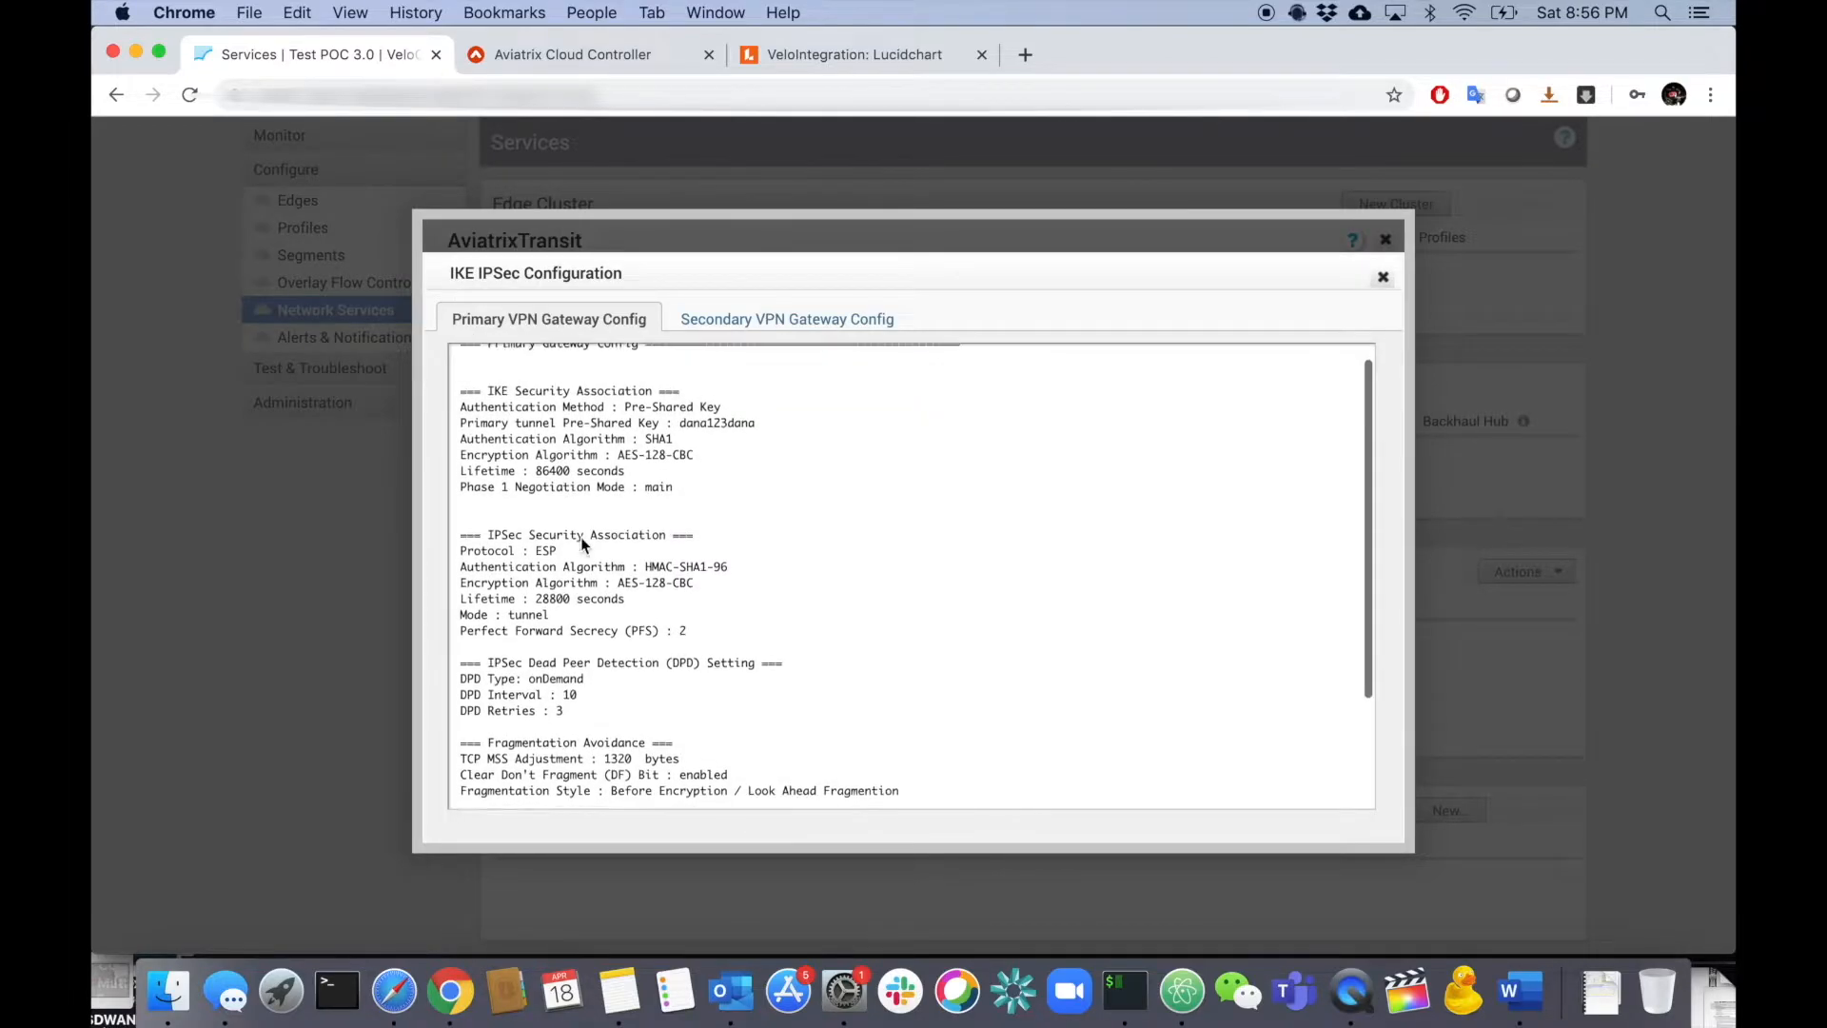
{"action": "scroll", "coordinate": [581, 536], "scroll_direction": "up", "scroll_amount": 5}
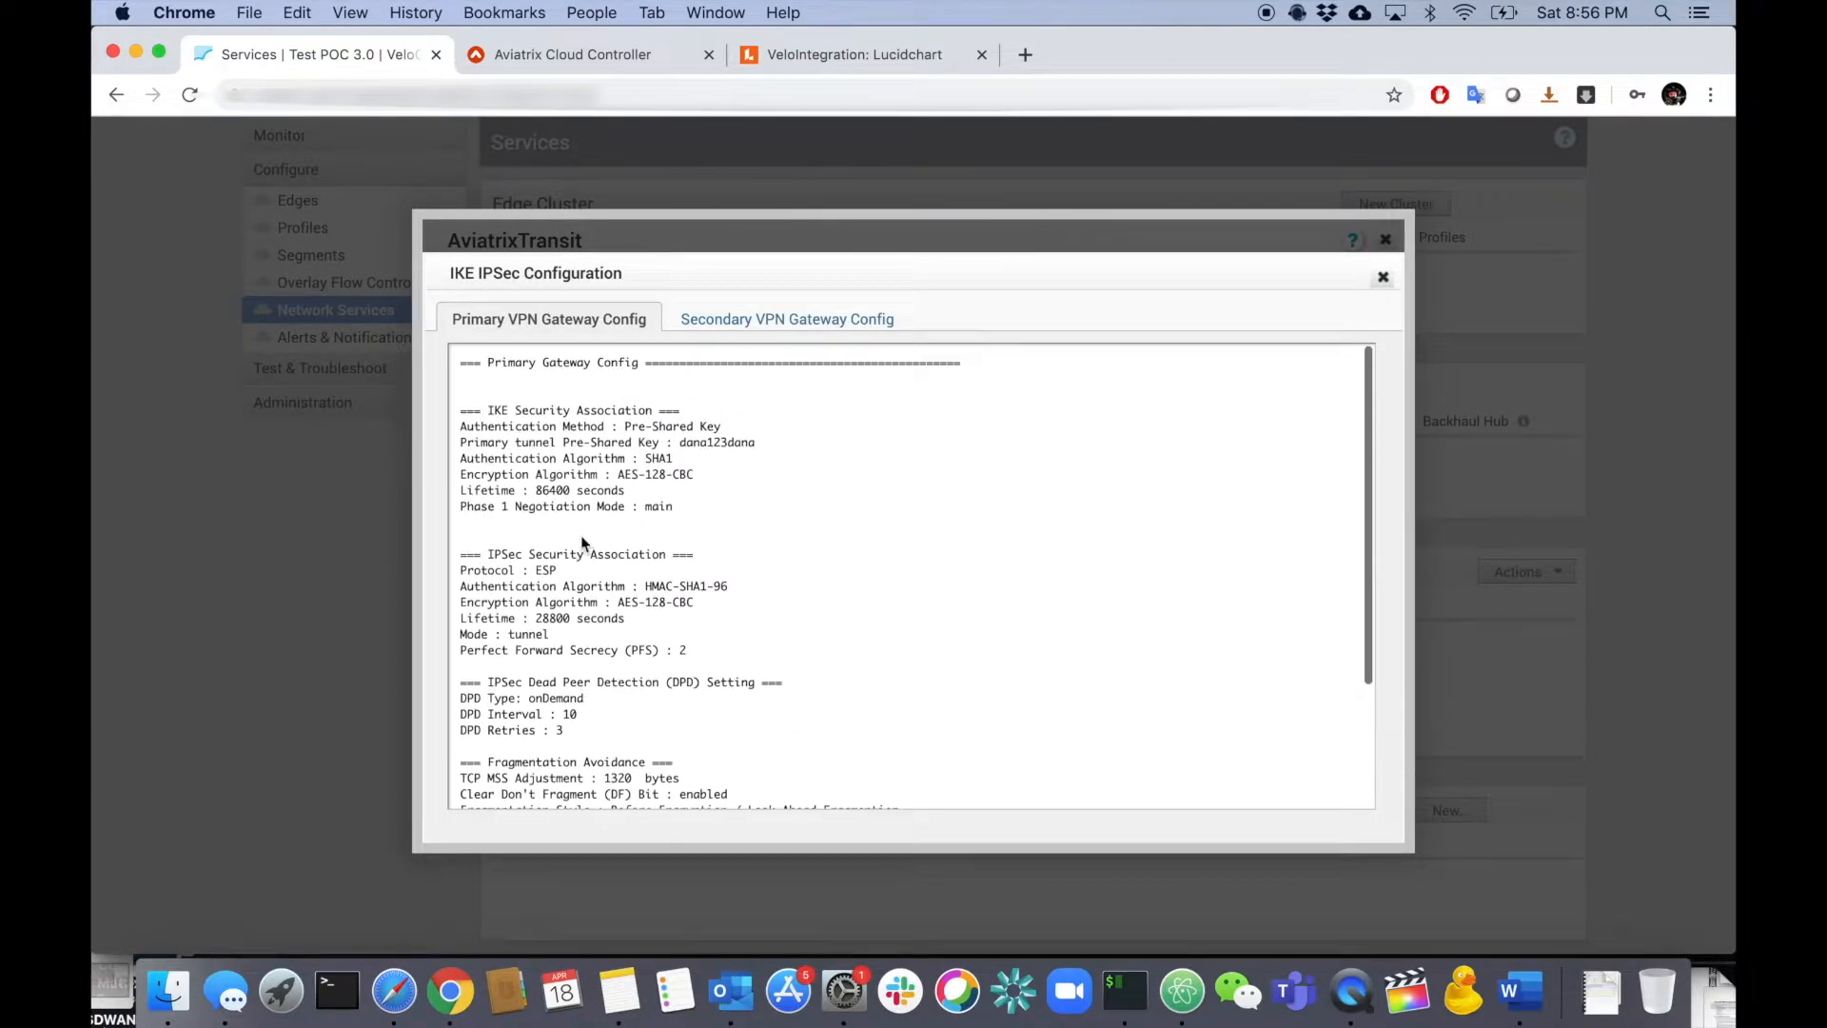
Step: Switch to the Aviatrix controller and set up a static external device connection in the Transit Network setup
{"action": "left_click", "coordinate": [628, 57]}
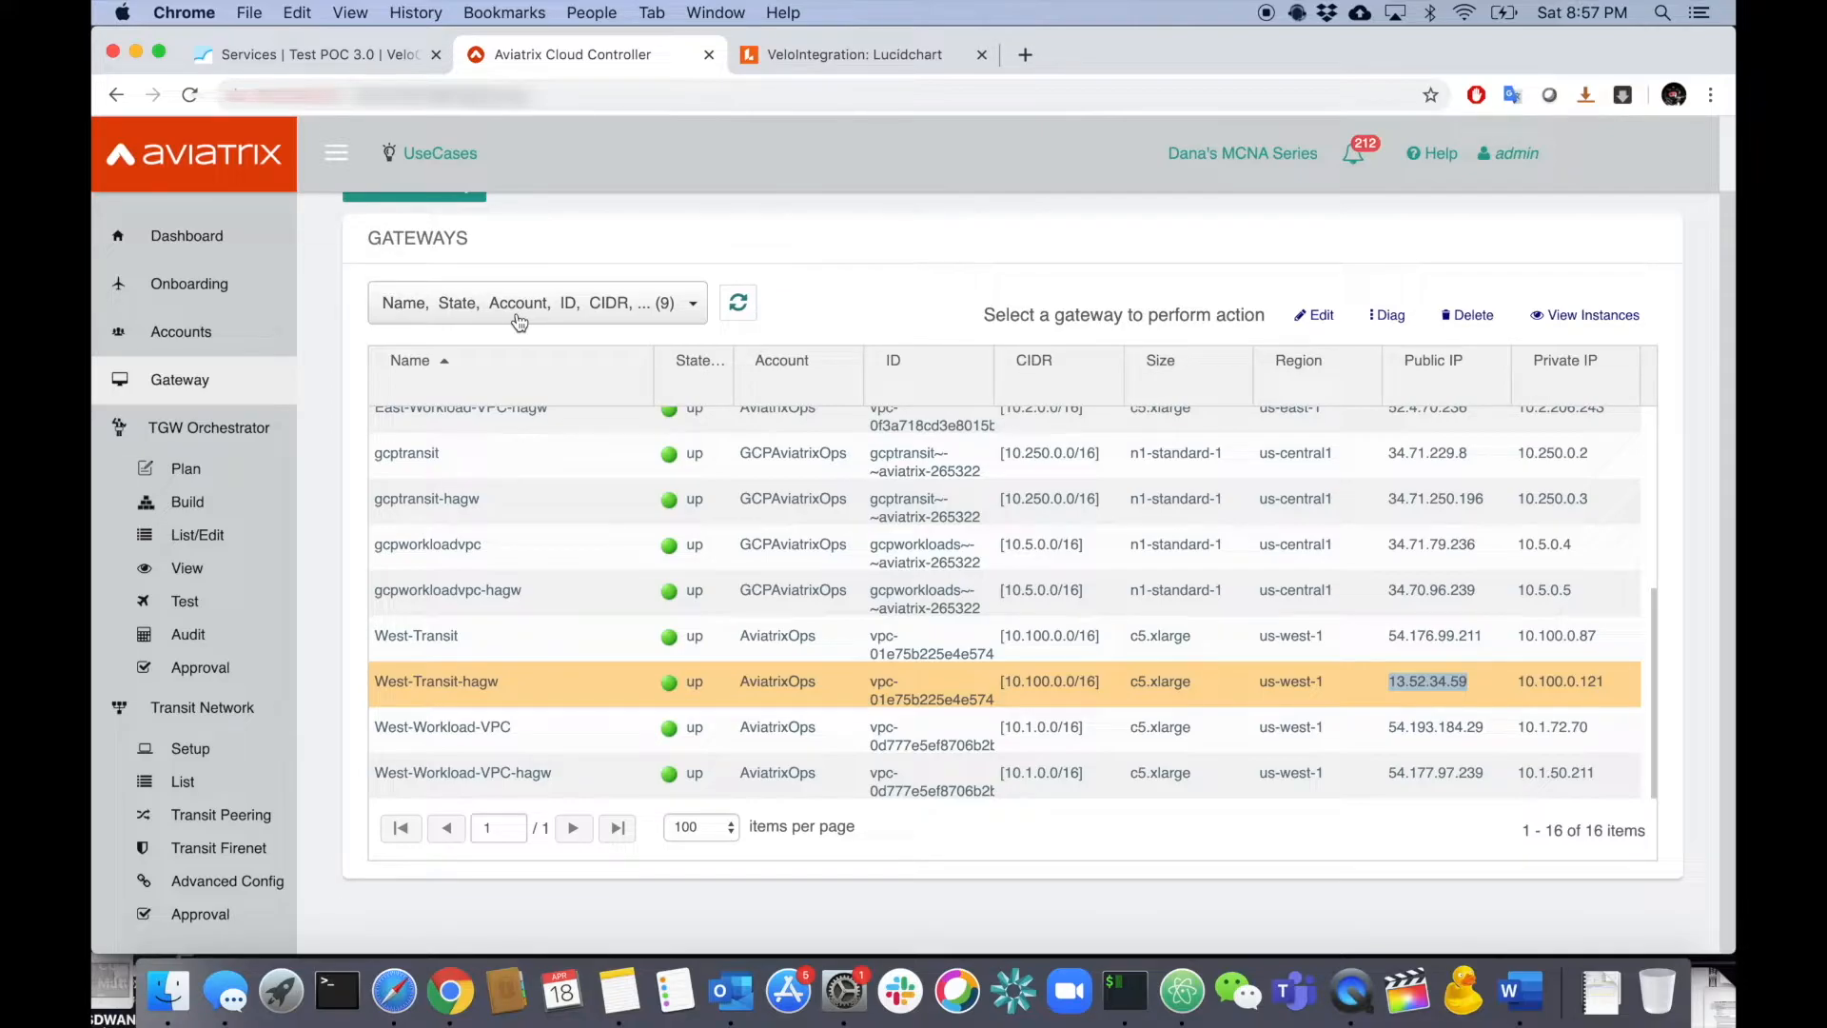
{"action": "scroll", "coordinate": [226, 655], "scroll_direction": "down", "scroll_amount": 5}
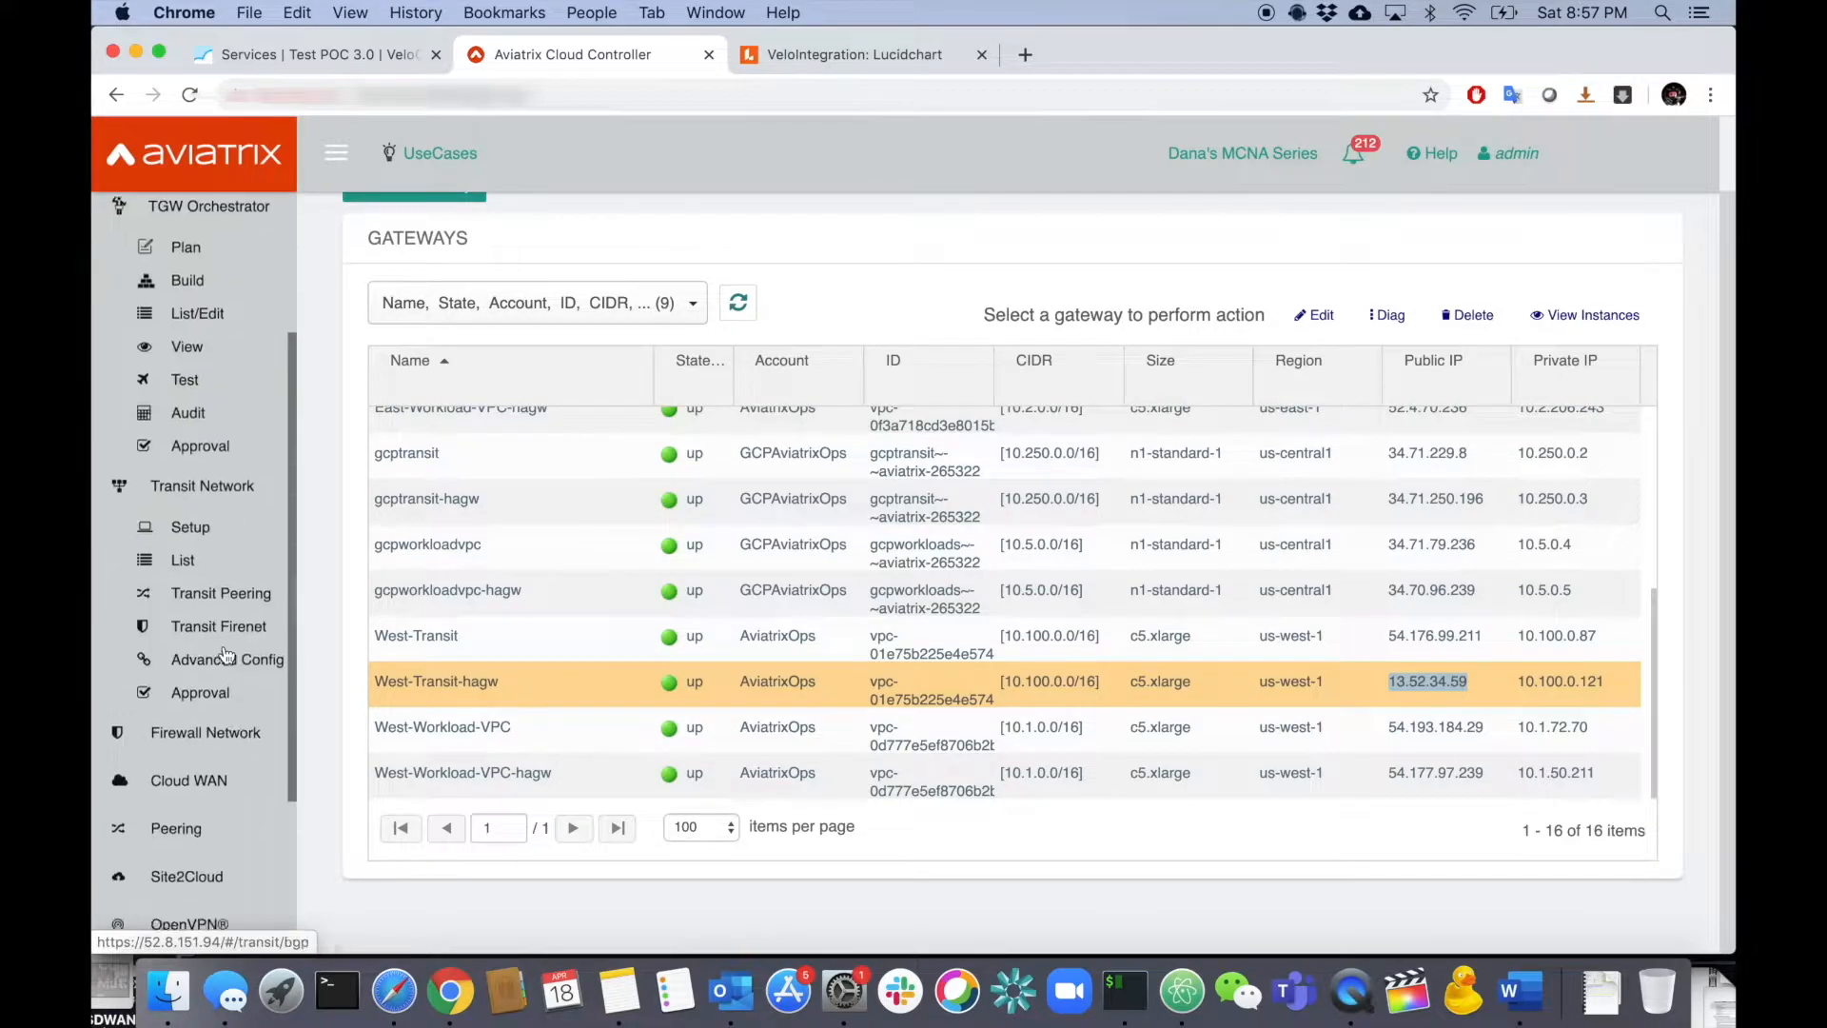
{"action": "scroll", "coordinate": [212, 285], "scroll_direction": "up", "scroll_amount": 2}
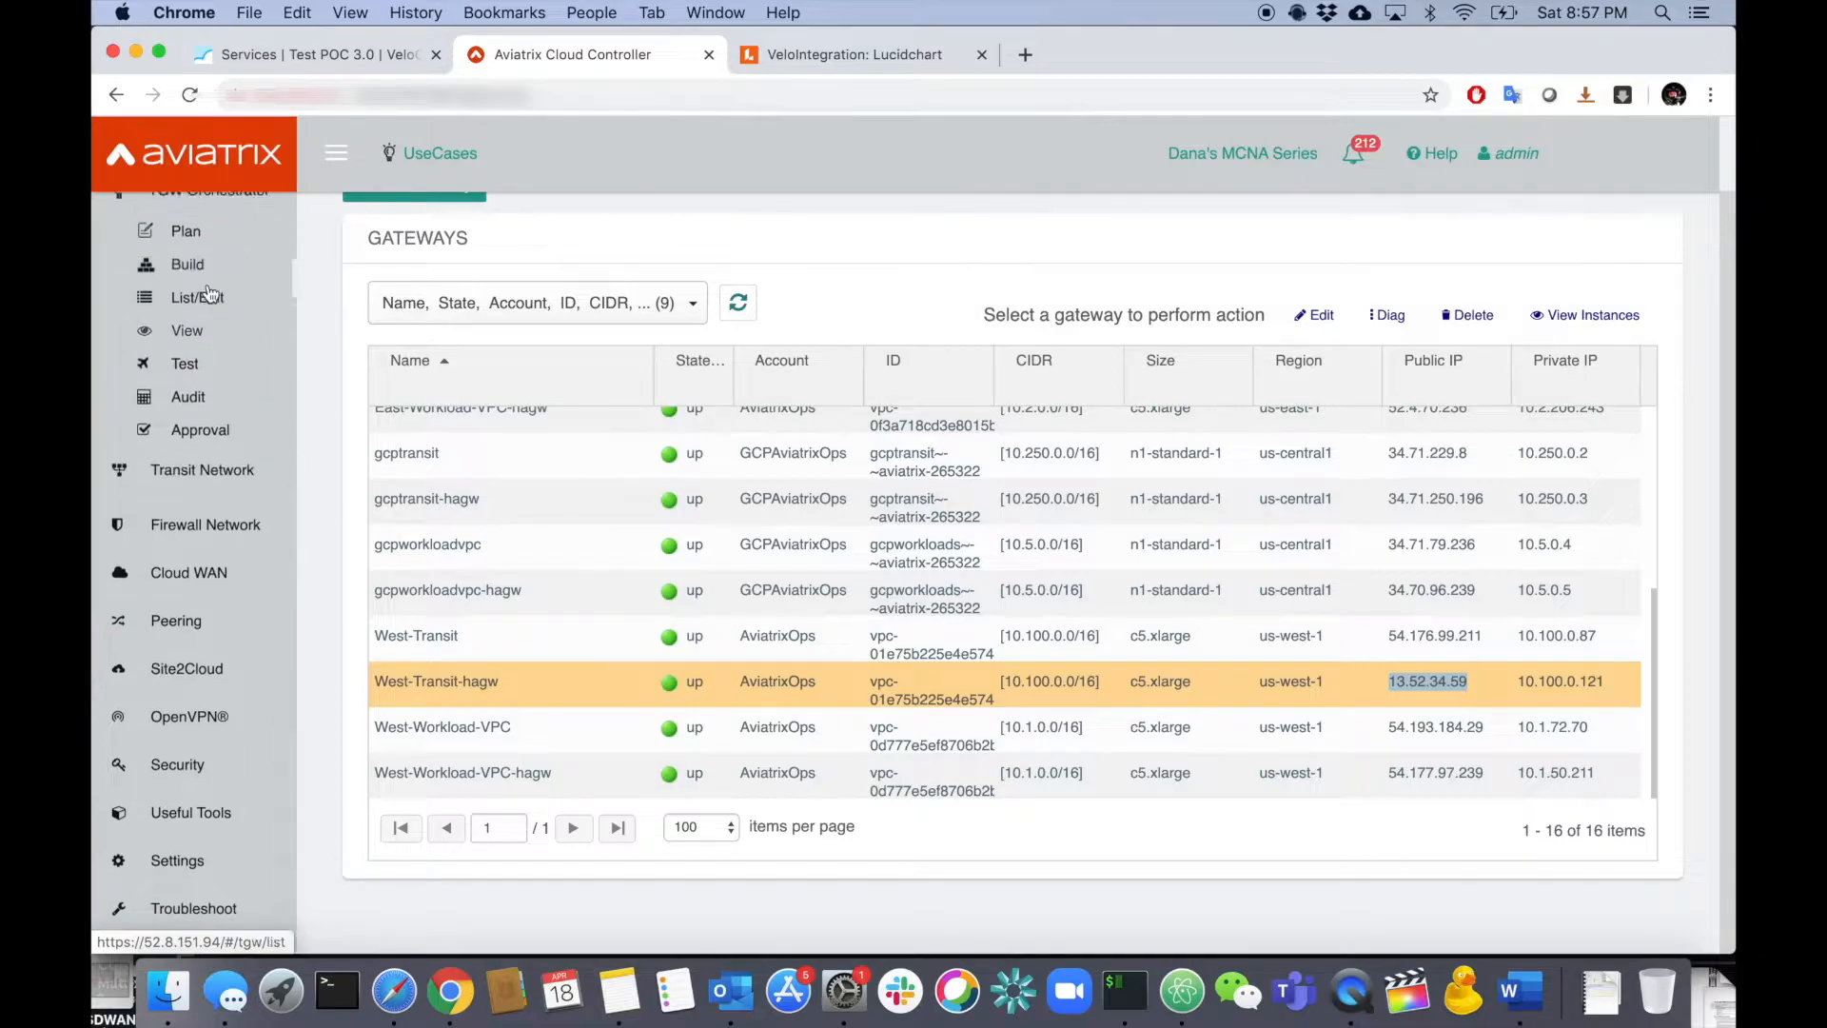
{"action": "left_click", "coordinate": [199, 476]}
{"action": "left_click", "coordinate": [181, 285]}
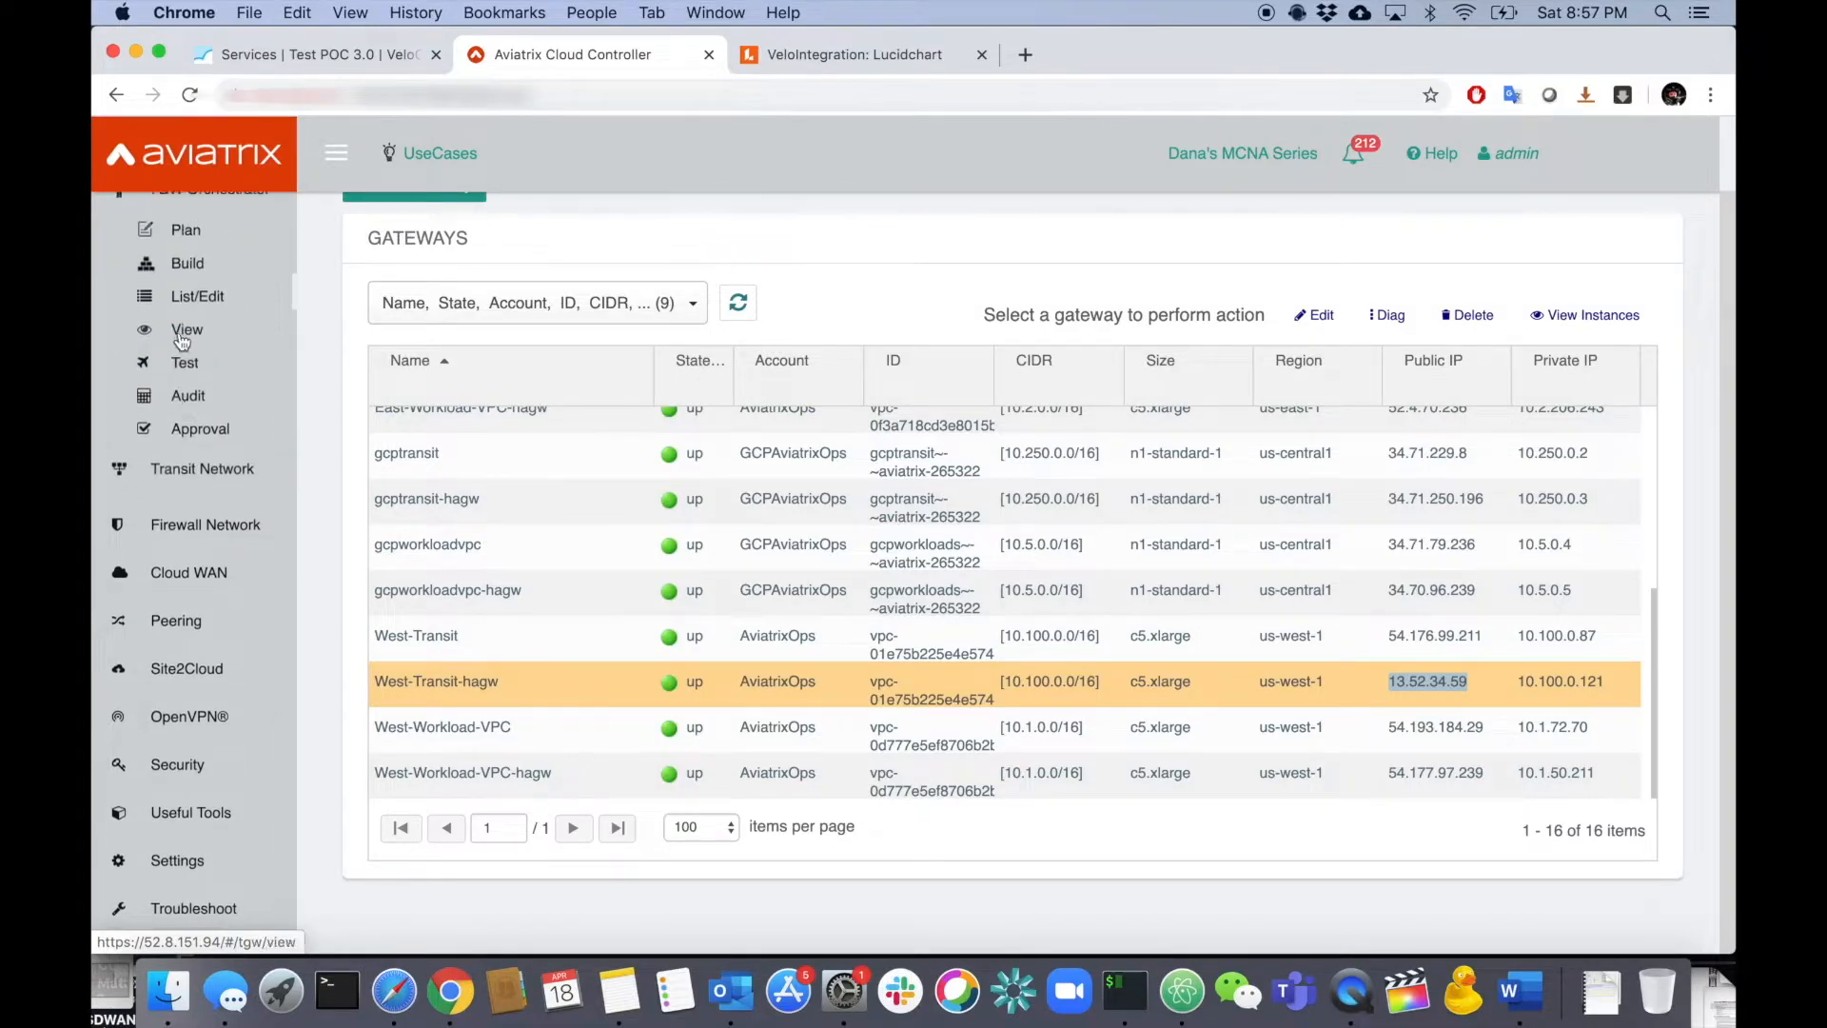
{"action": "left_click", "coordinate": [193, 477]}
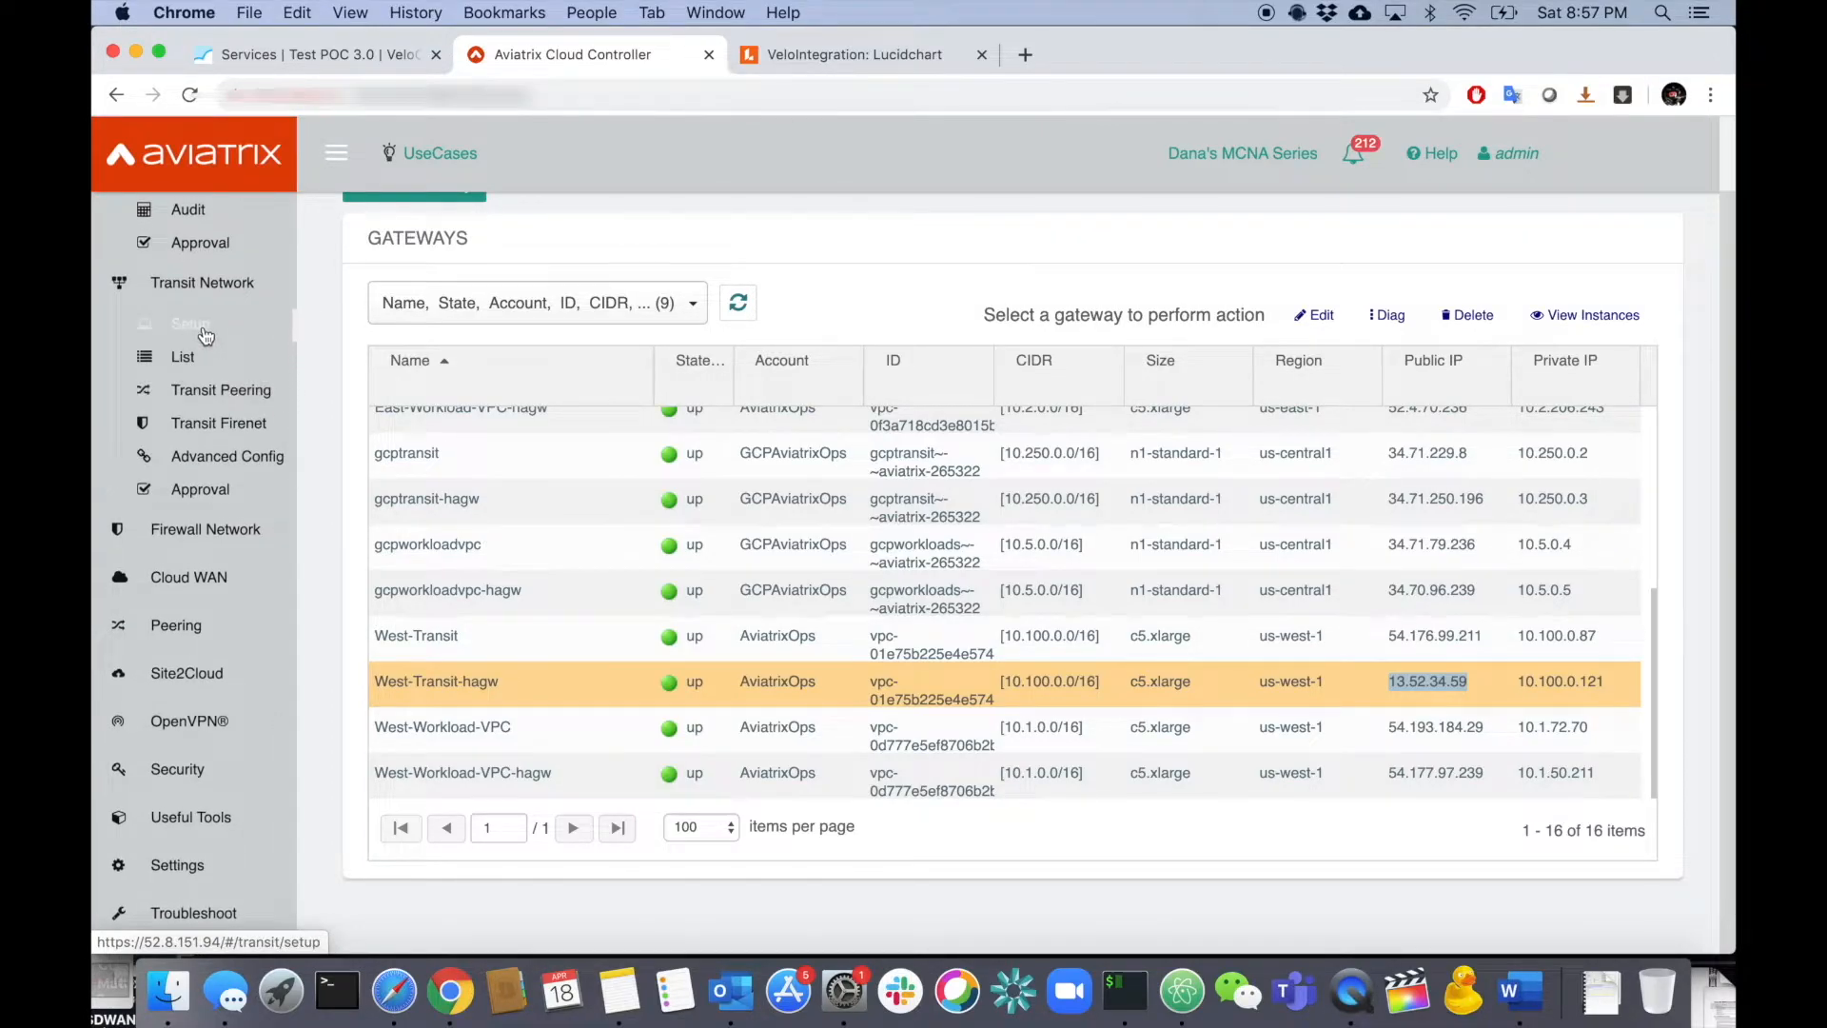
{"action": "left_click", "coordinate": [191, 326]}
{"action": "scroll", "coordinate": [721, 738], "scroll_direction": "down", "scroll_amount": 8}
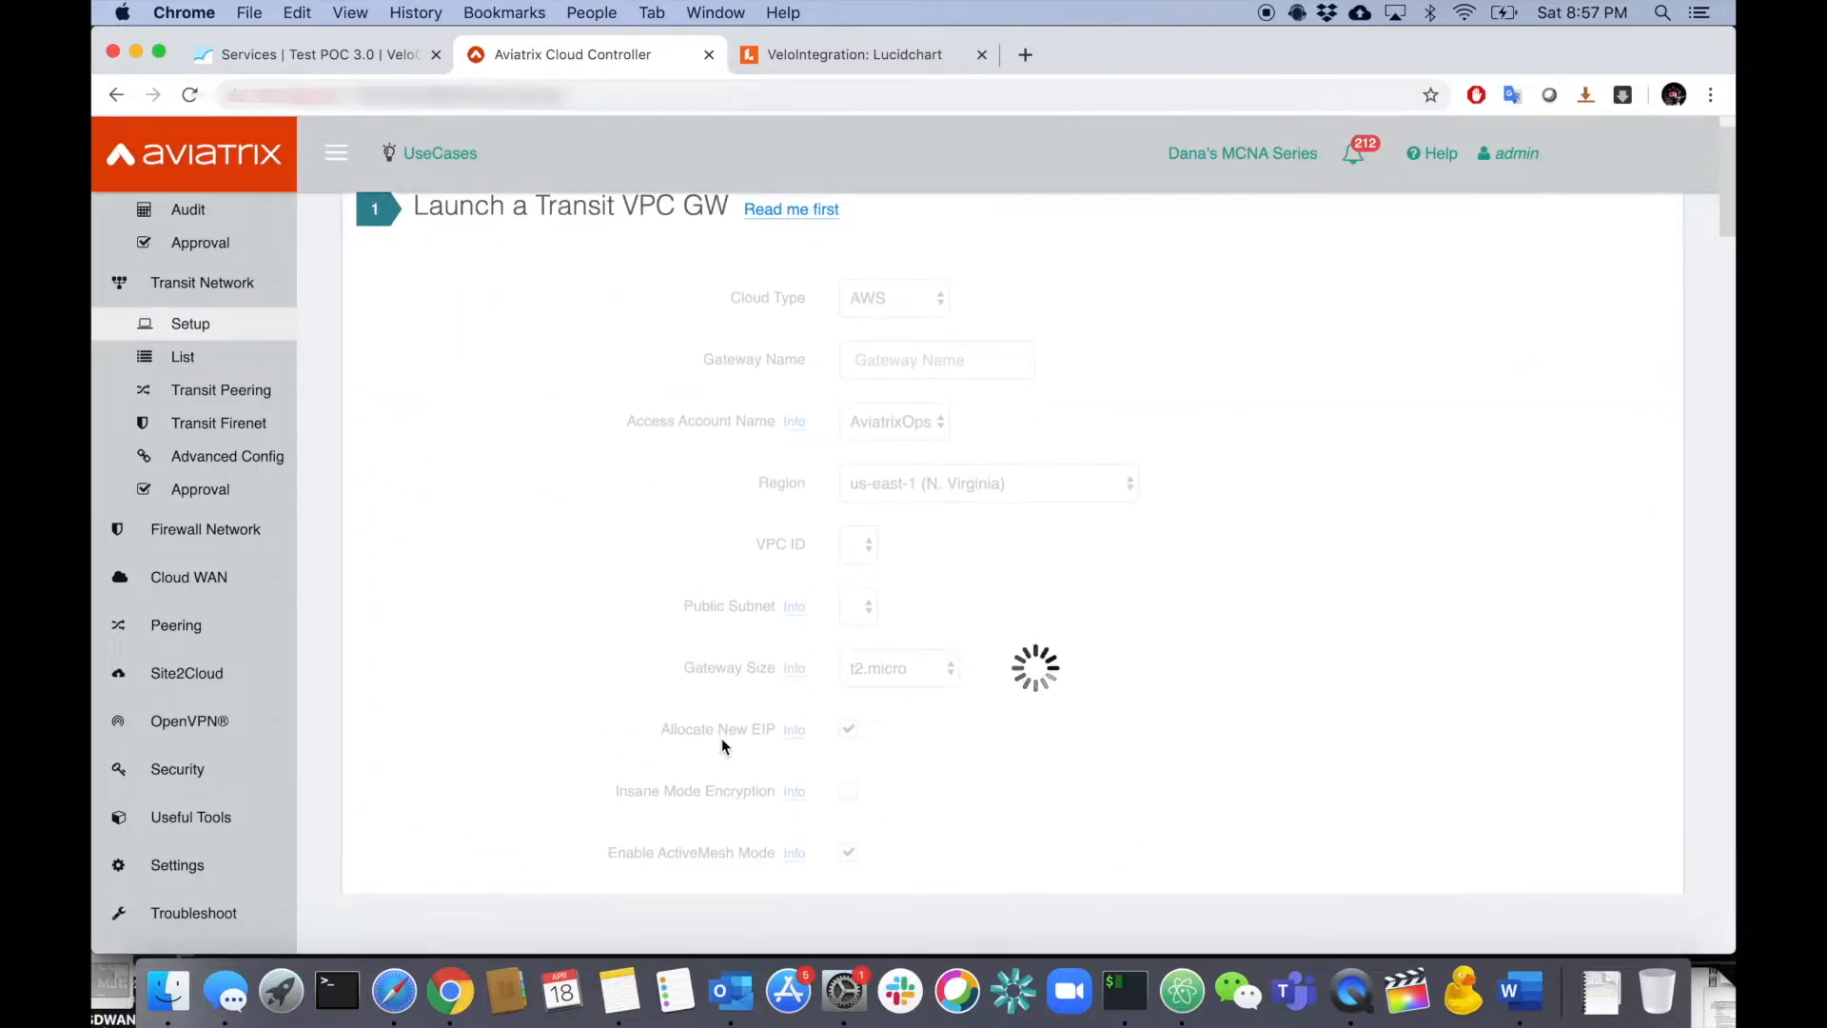
{"action": "scroll", "coordinate": [722, 746], "scroll_direction": "down", "scroll_amount": 10}
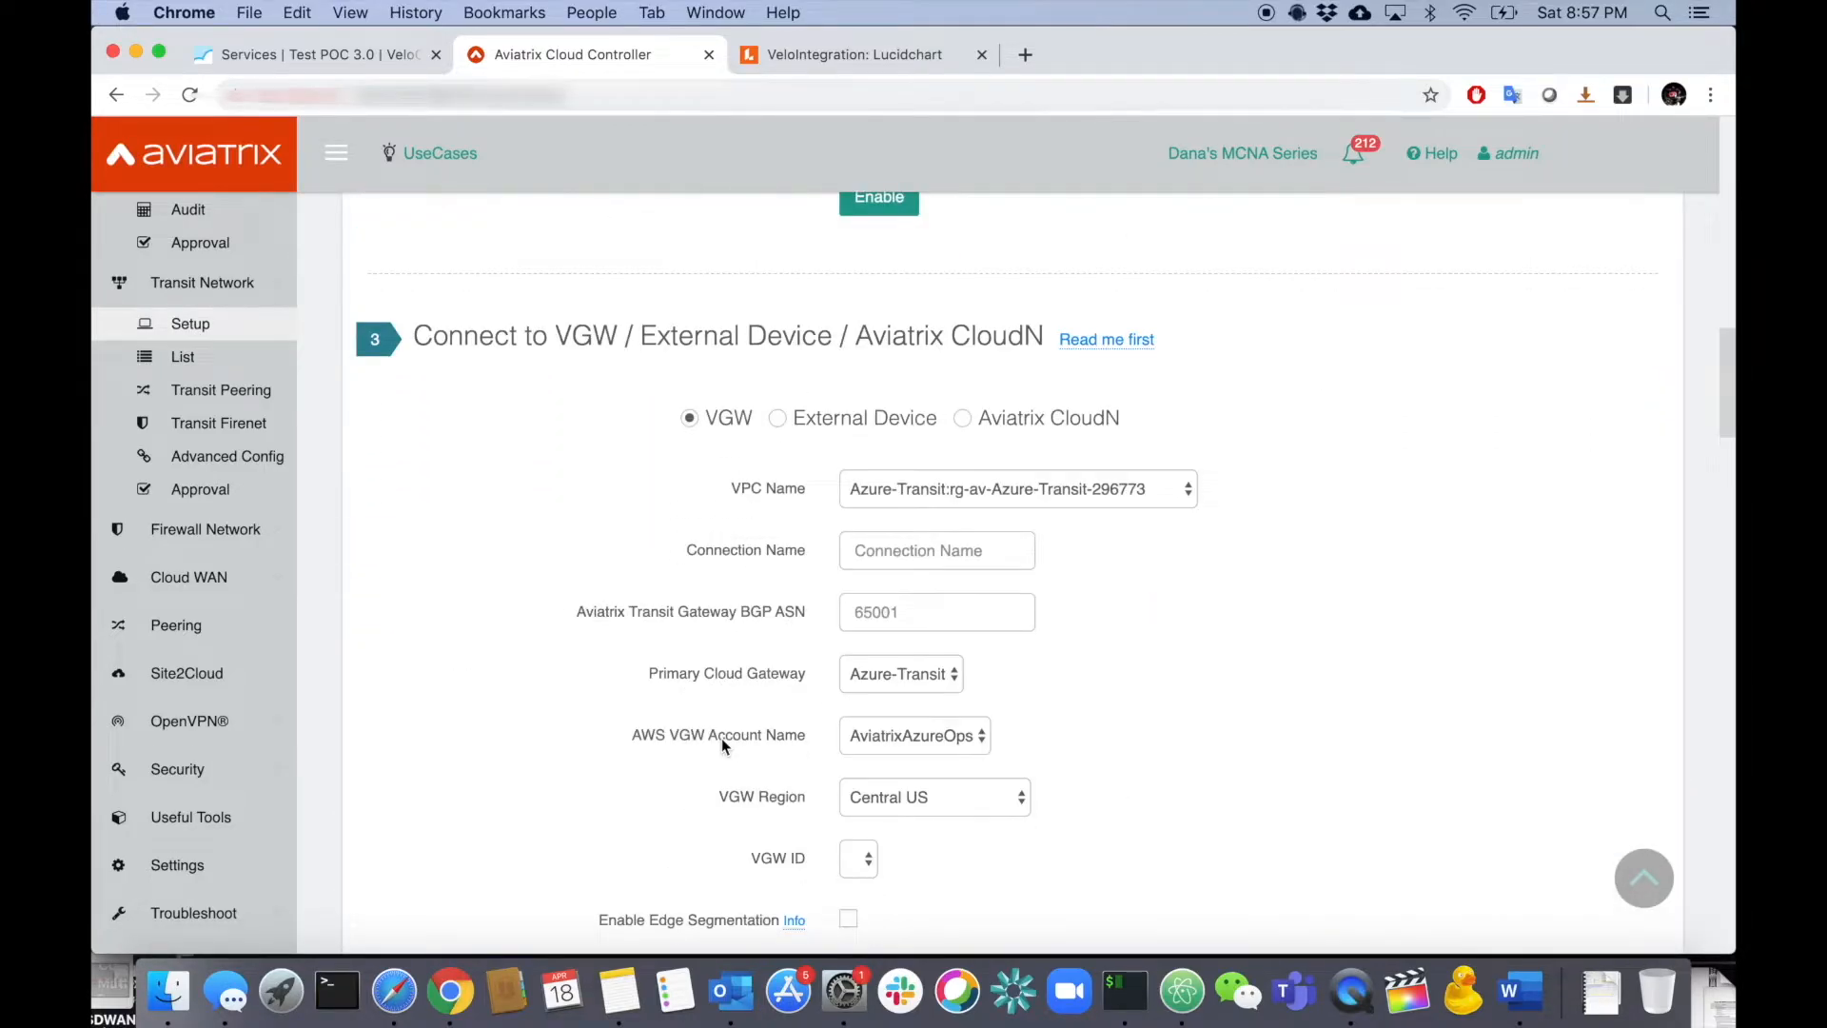
{"action": "left_click", "coordinate": [779, 420]}
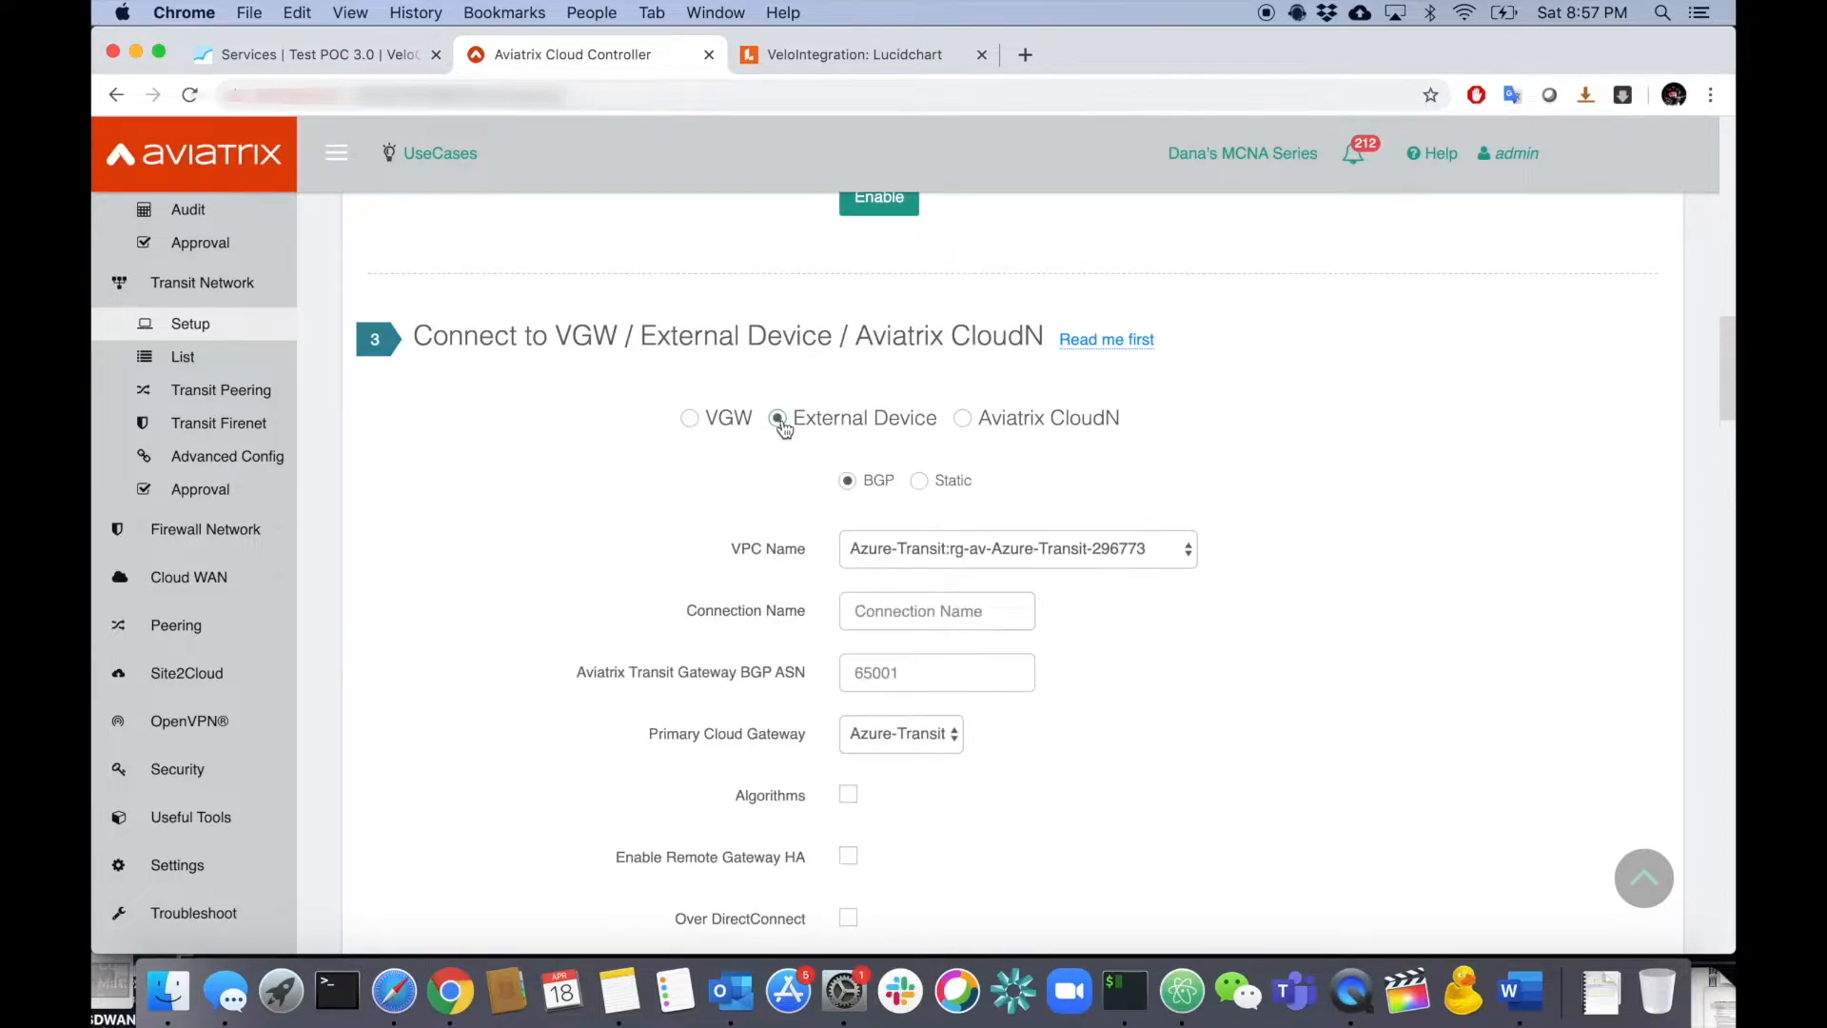
{"action": "left_click", "coordinate": [927, 486]}
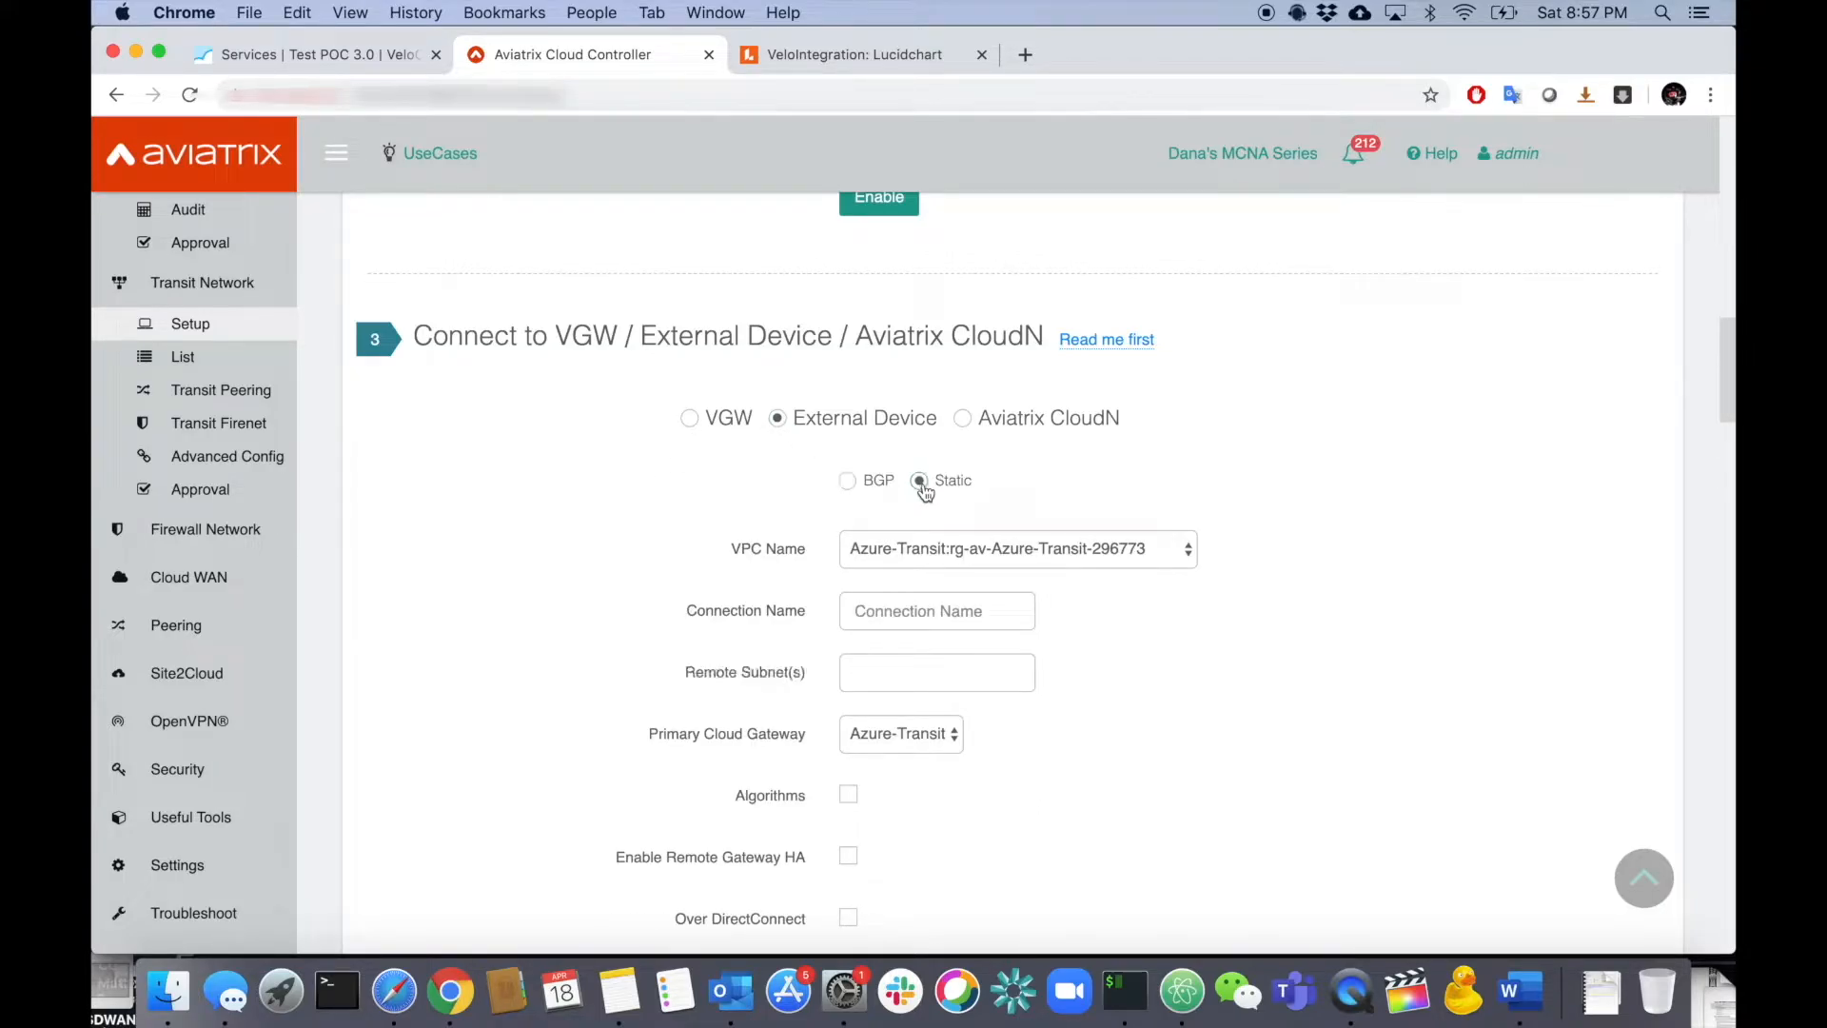
Step: Choose the AWS-West-Transit VPC for the connection and enter a connection name combining the owner's first name and Velo
{"action": "left_click", "coordinate": [973, 552]}
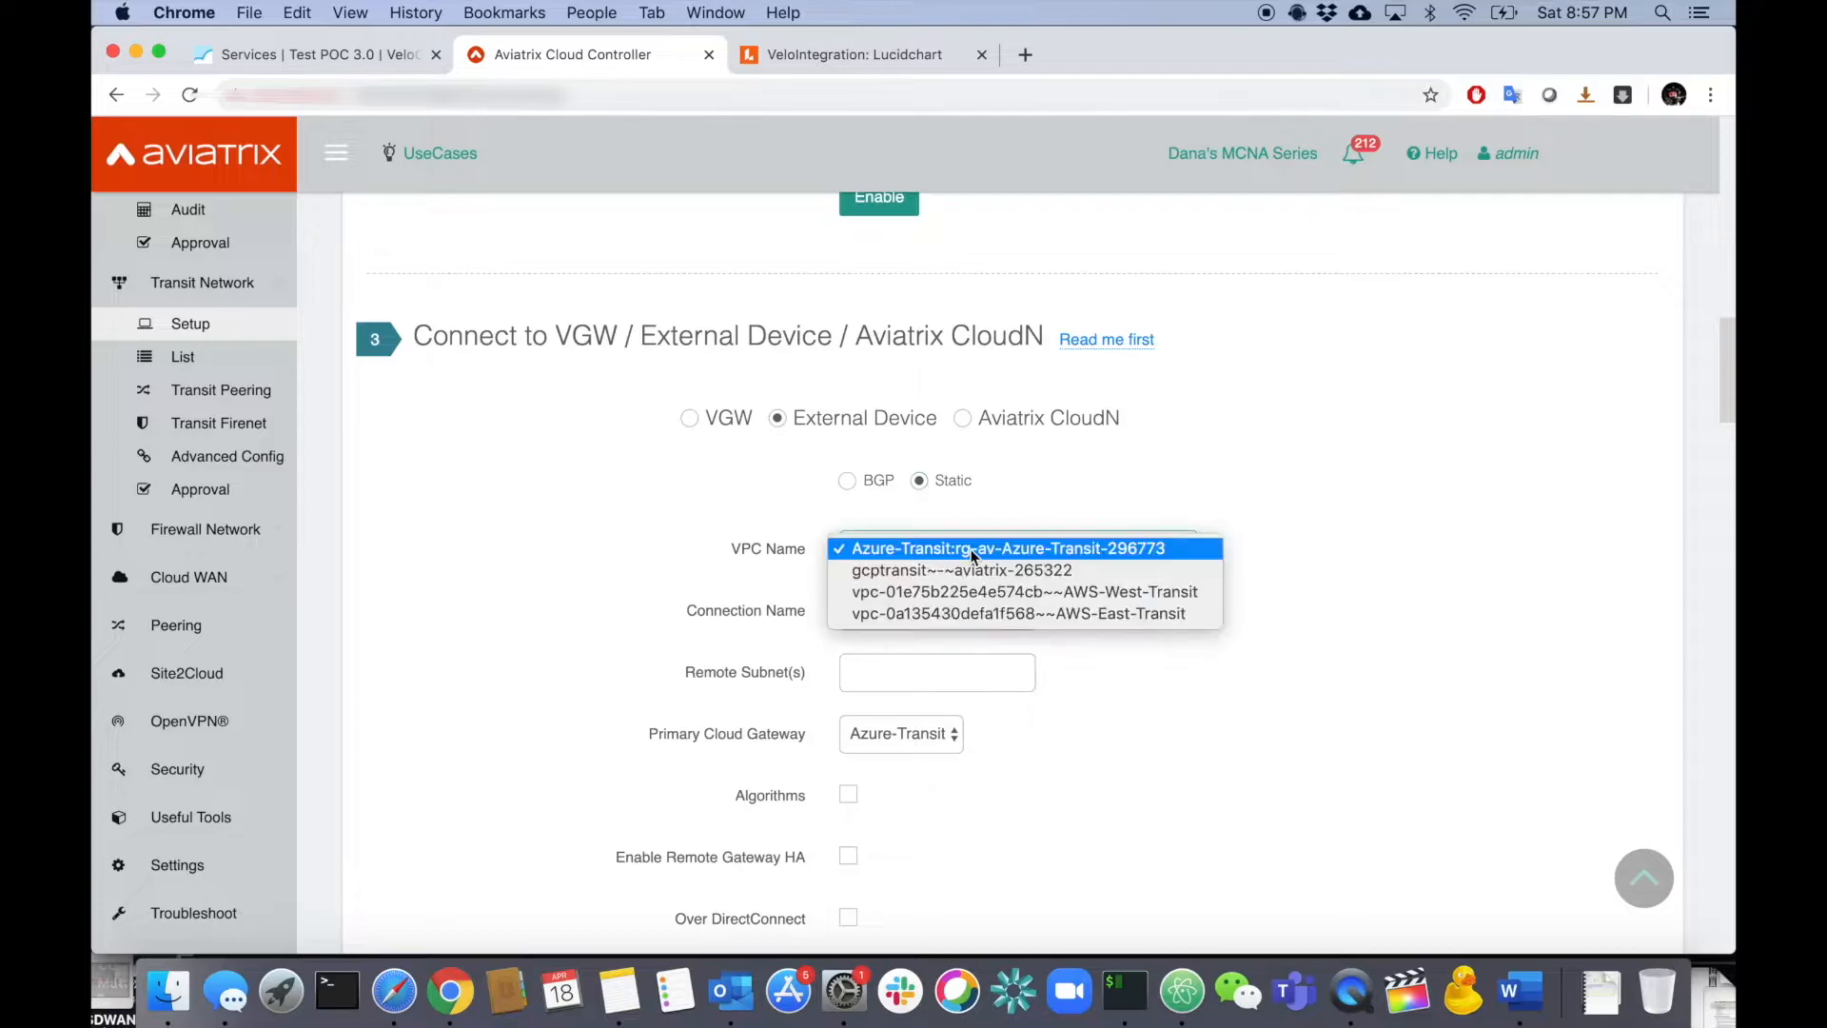
{"action": "left_click", "coordinate": [1023, 592]}
{"action": "left_click", "coordinate": [970, 609]}
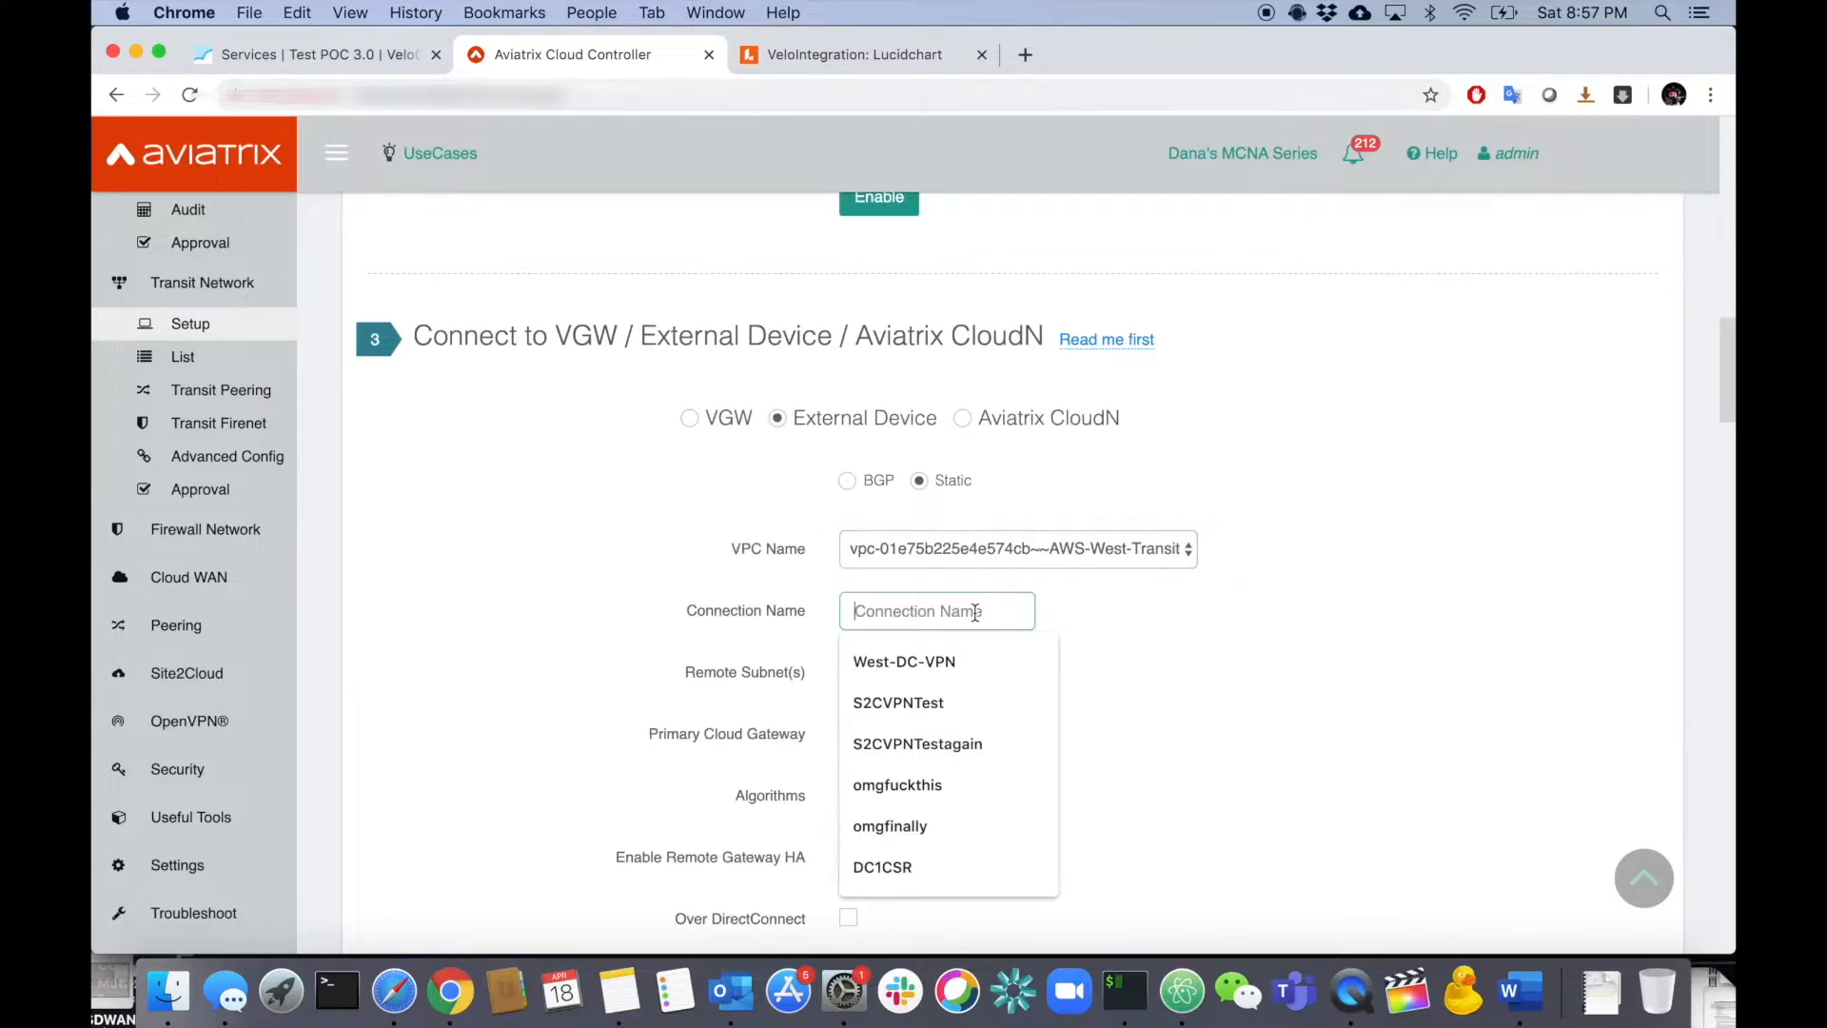
{"action": "type", "text": "DanaVelo"}
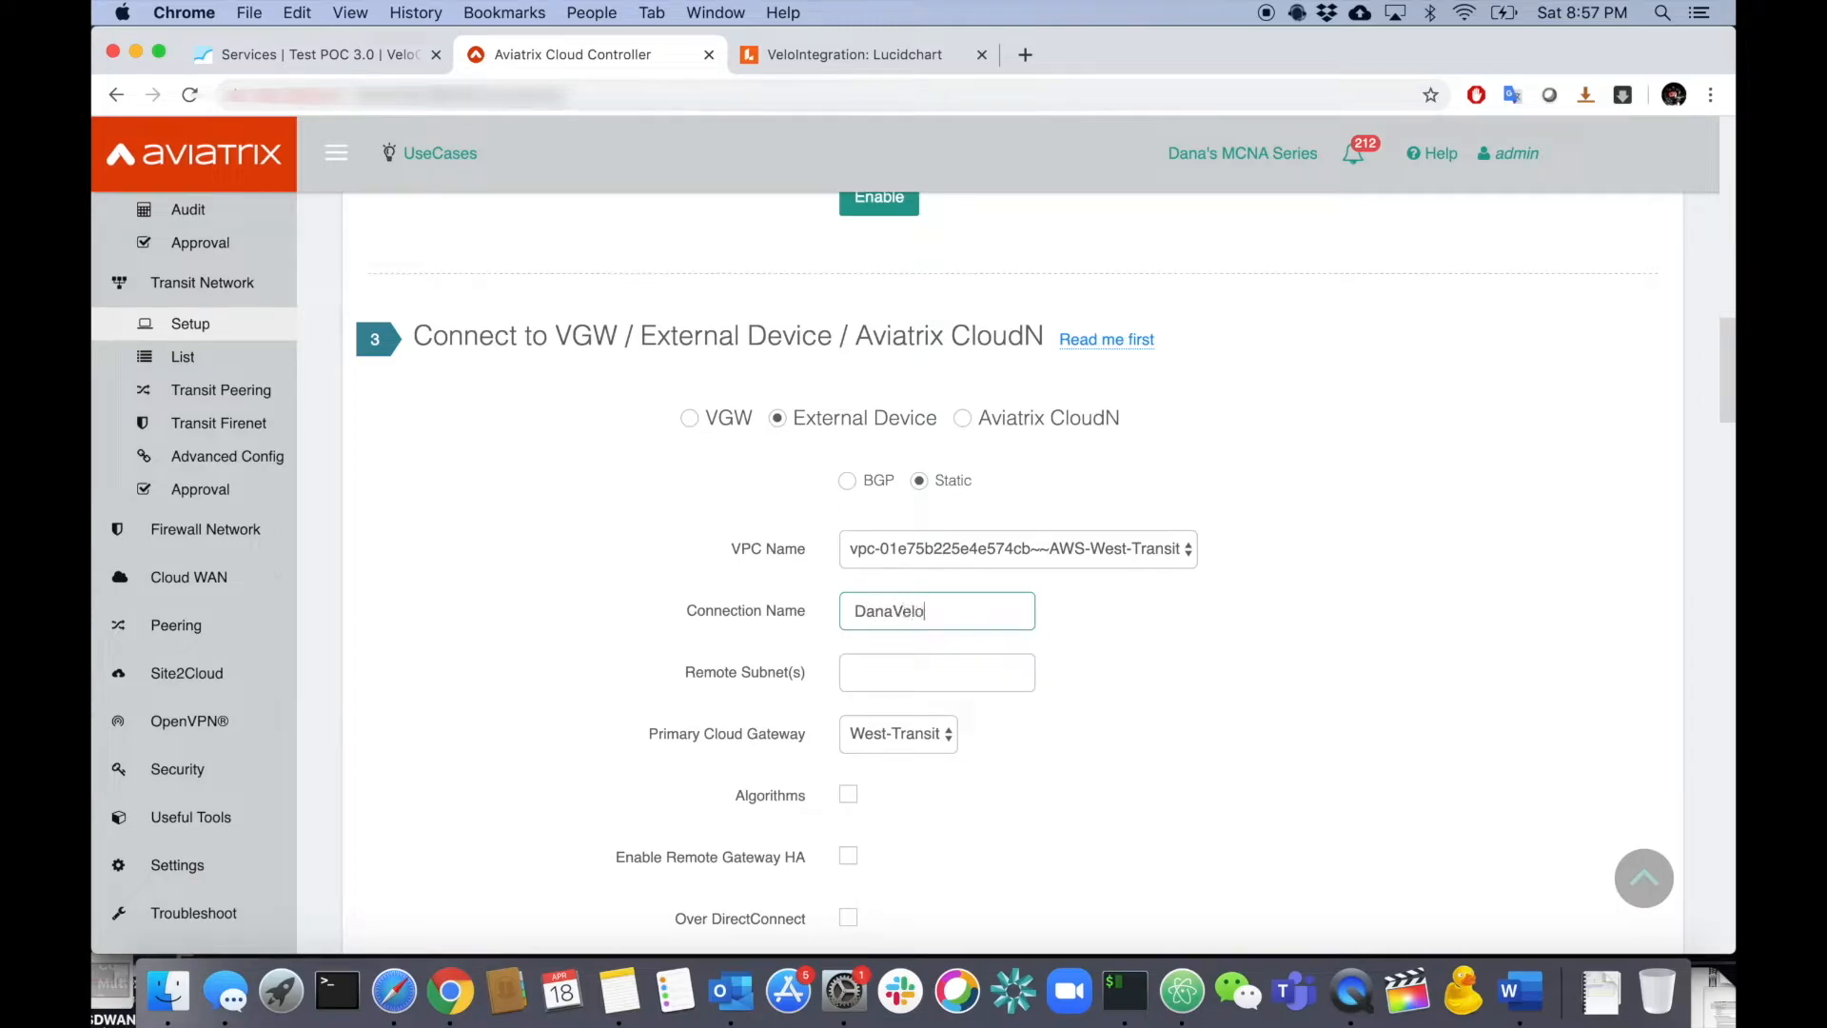
Step: Set the connection's remote subnet to 192.168.2.0/24 and keep West-Transit as the primary cloud gateway
{"action": "left_click", "coordinate": [962, 665]}
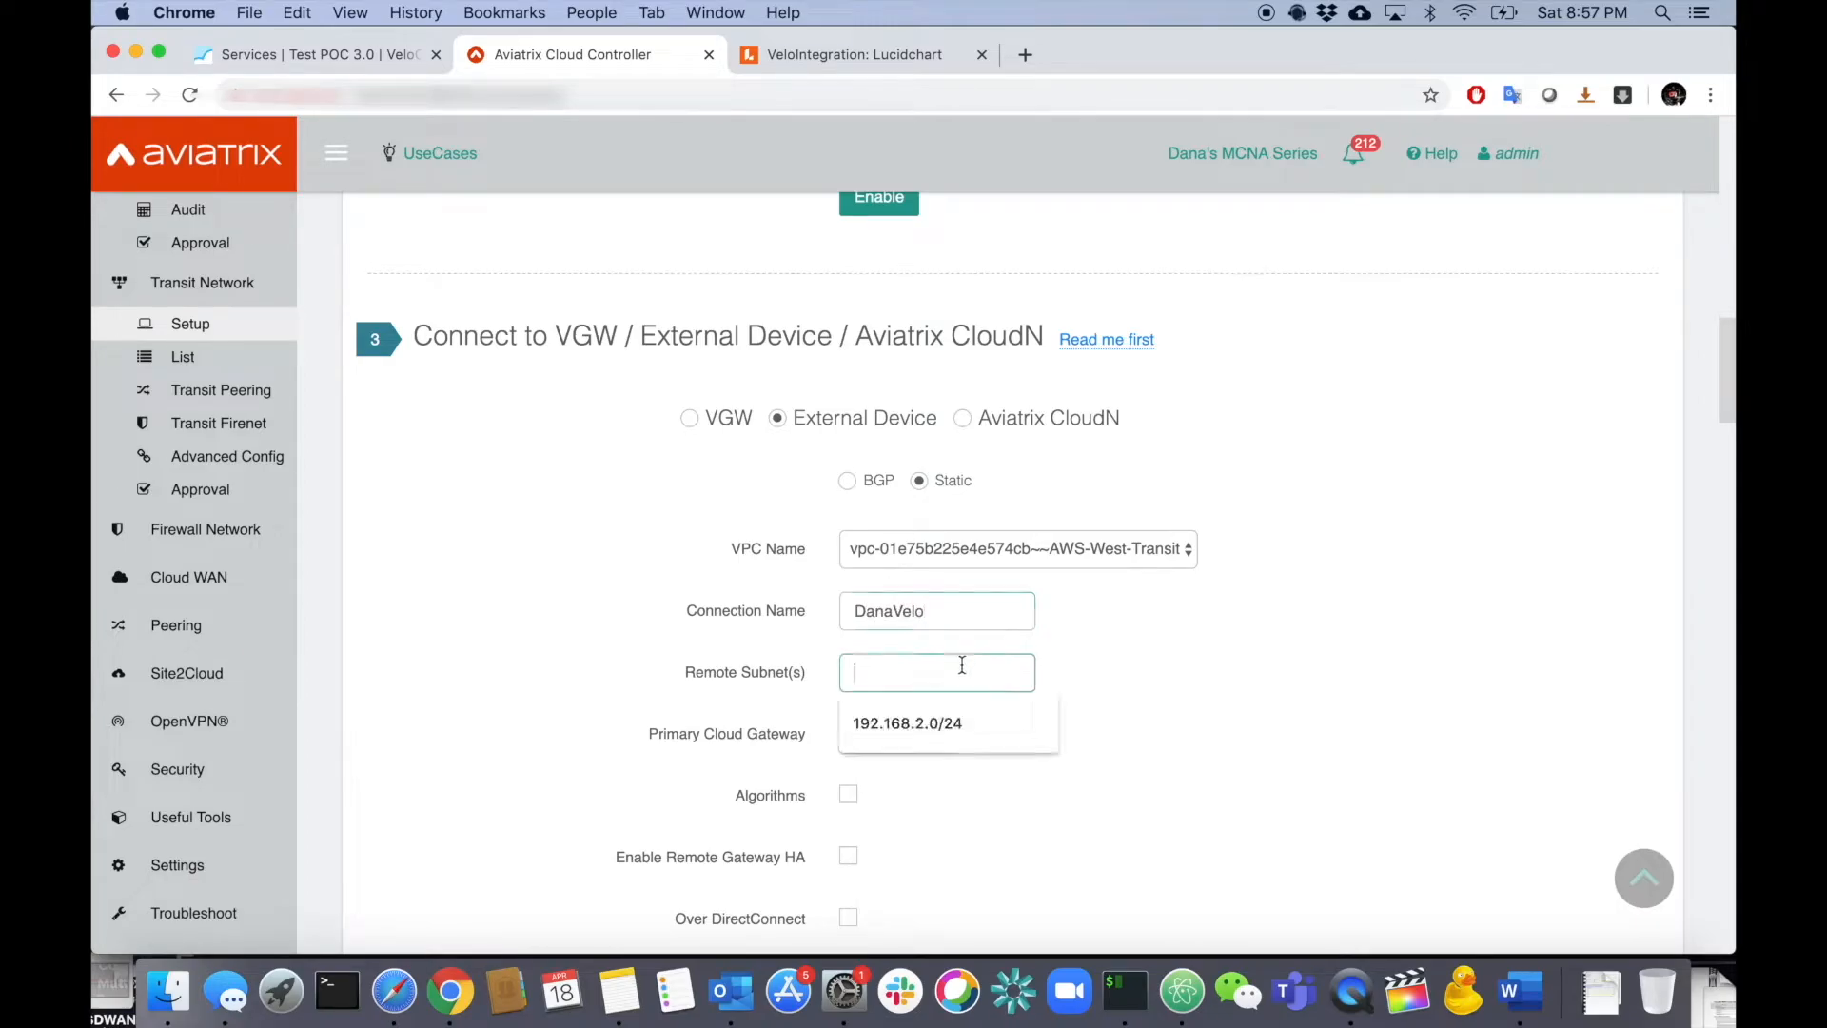
{"action": "left_click", "coordinate": [980, 721]}
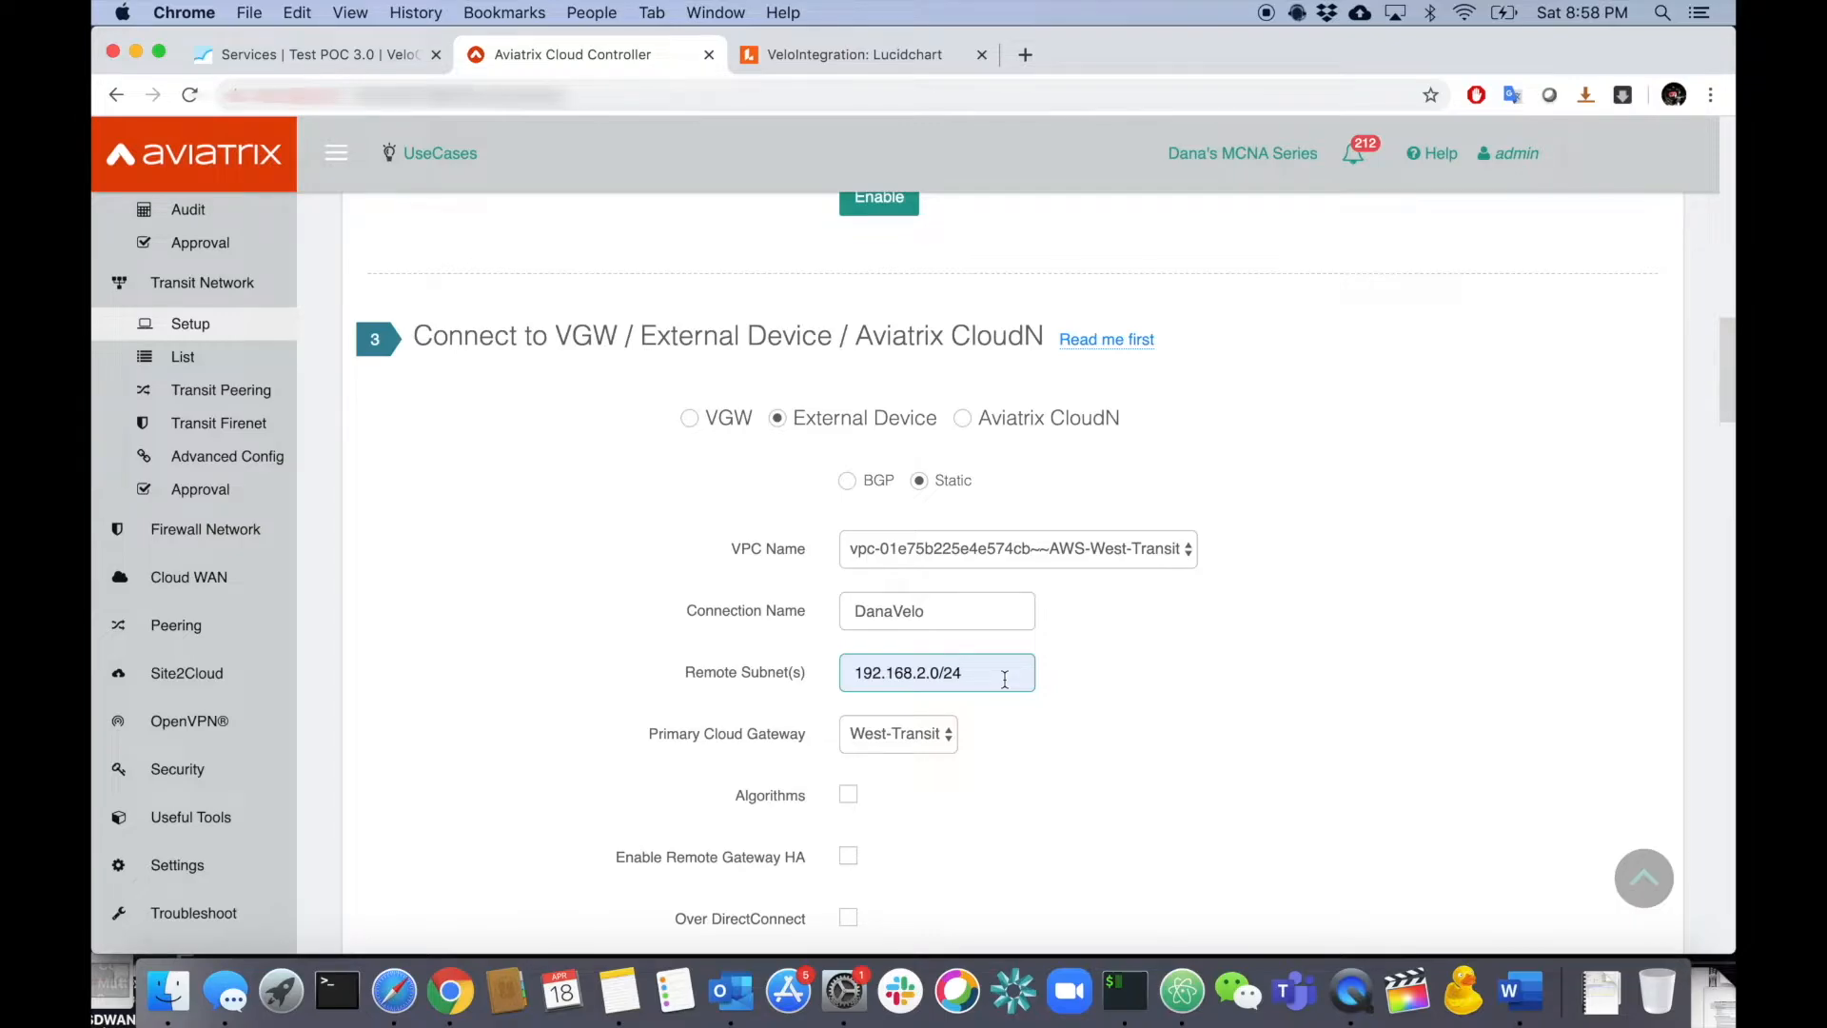
{"action": "scroll", "coordinate": [1004, 679], "scroll_direction": "down", "scroll_amount": 2}
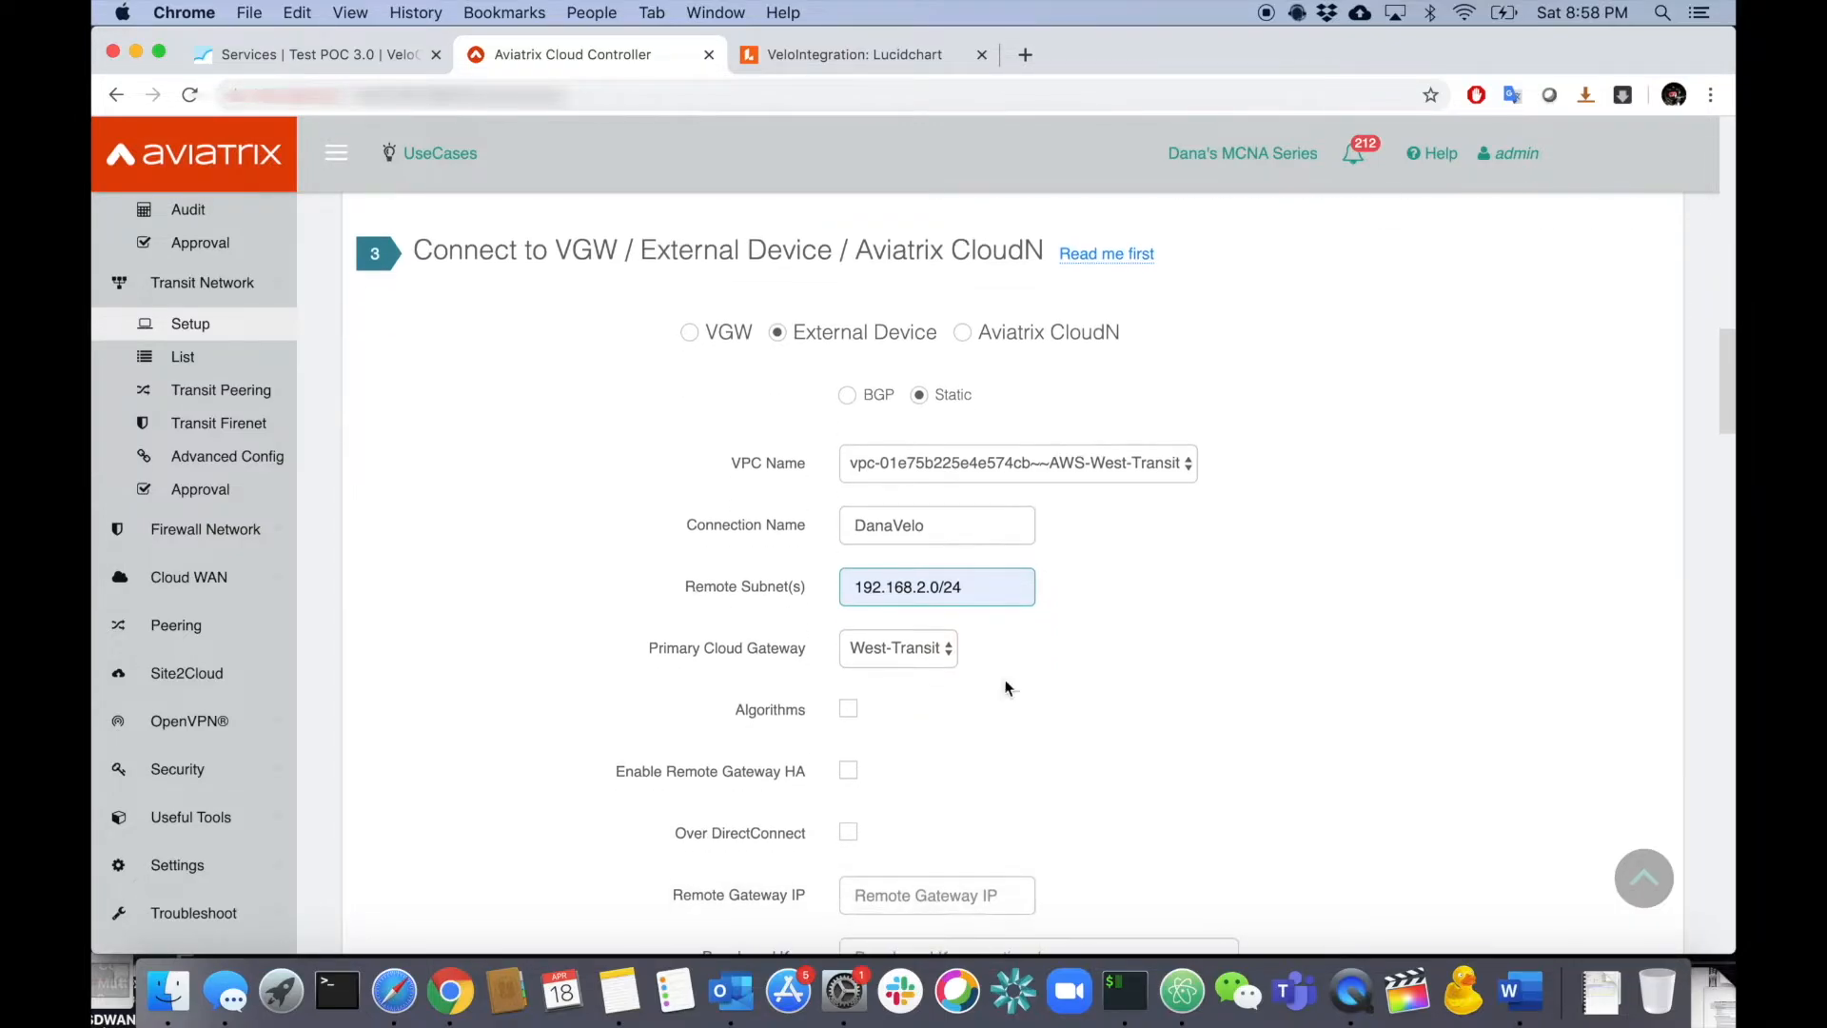
{"action": "left_click", "coordinate": [913, 648]}
{"action": "left_click", "coordinate": [1076, 645]}
Step: Enable custom algorithms and set phase 1 to SHA-1 authentication, DH group 2 and AES-128-CBC encryption
{"action": "left_click", "coordinate": [848, 709]}
{"action": "scroll", "coordinate": [1022, 740], "scroll_direction": "down", "scroll_amount": 3}
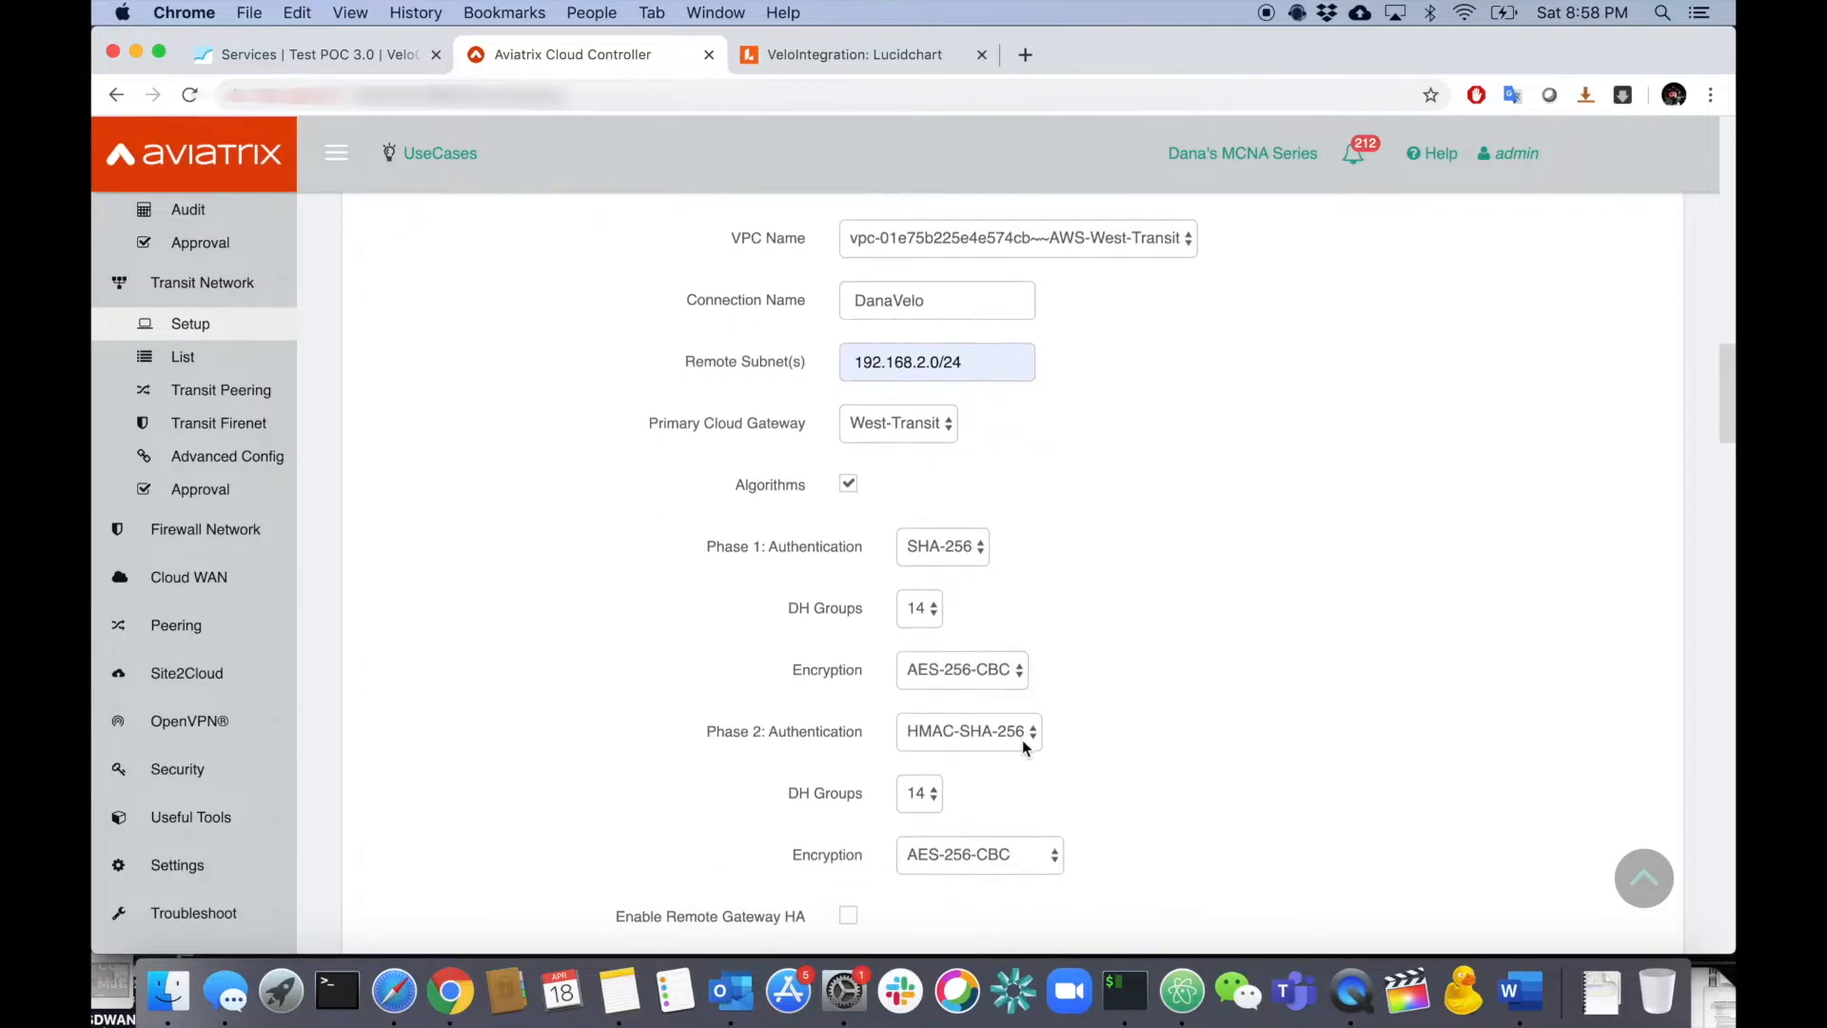
{"action": "left_click", "coordinate": [978, 547]}
{"action": "left_click", "coordinate": [968, 568]}
{"action": "left_click", "coordinate": [928, 607]}
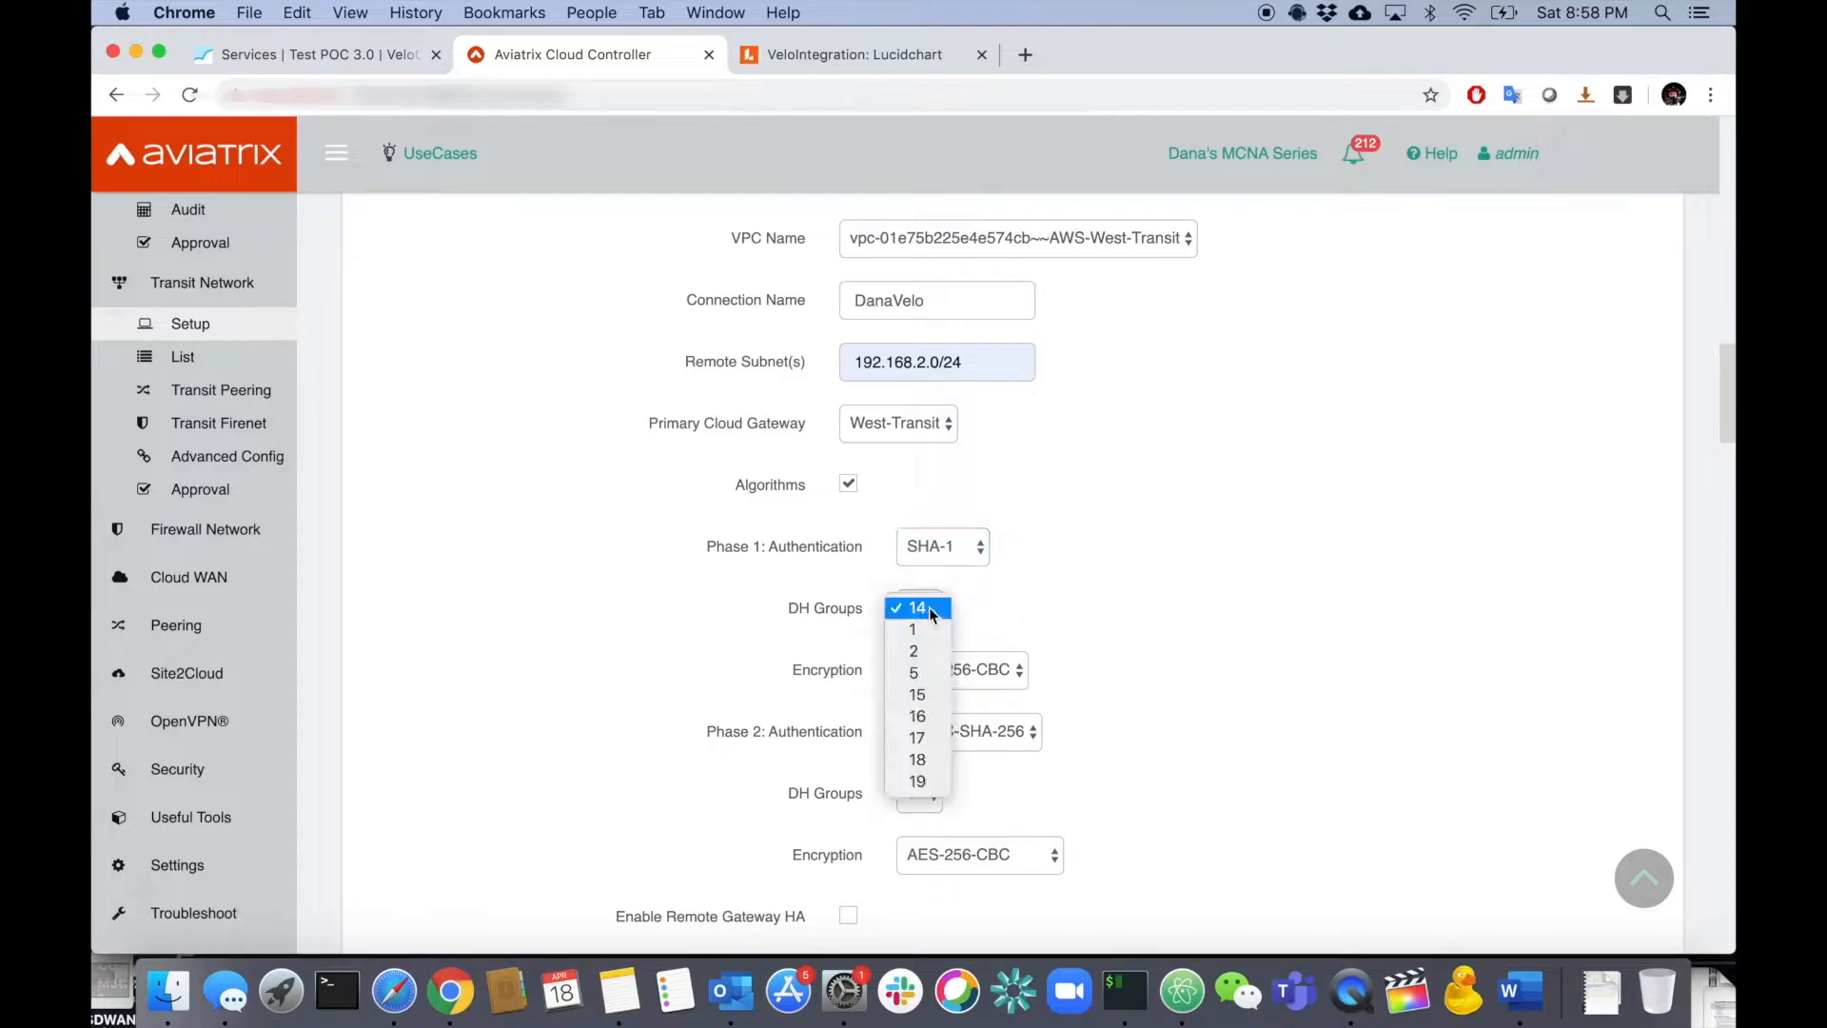
{"action": "left_click", "coordinate": [927, 651]}
{"action": "left_click", "coordinate": [992, 672]}
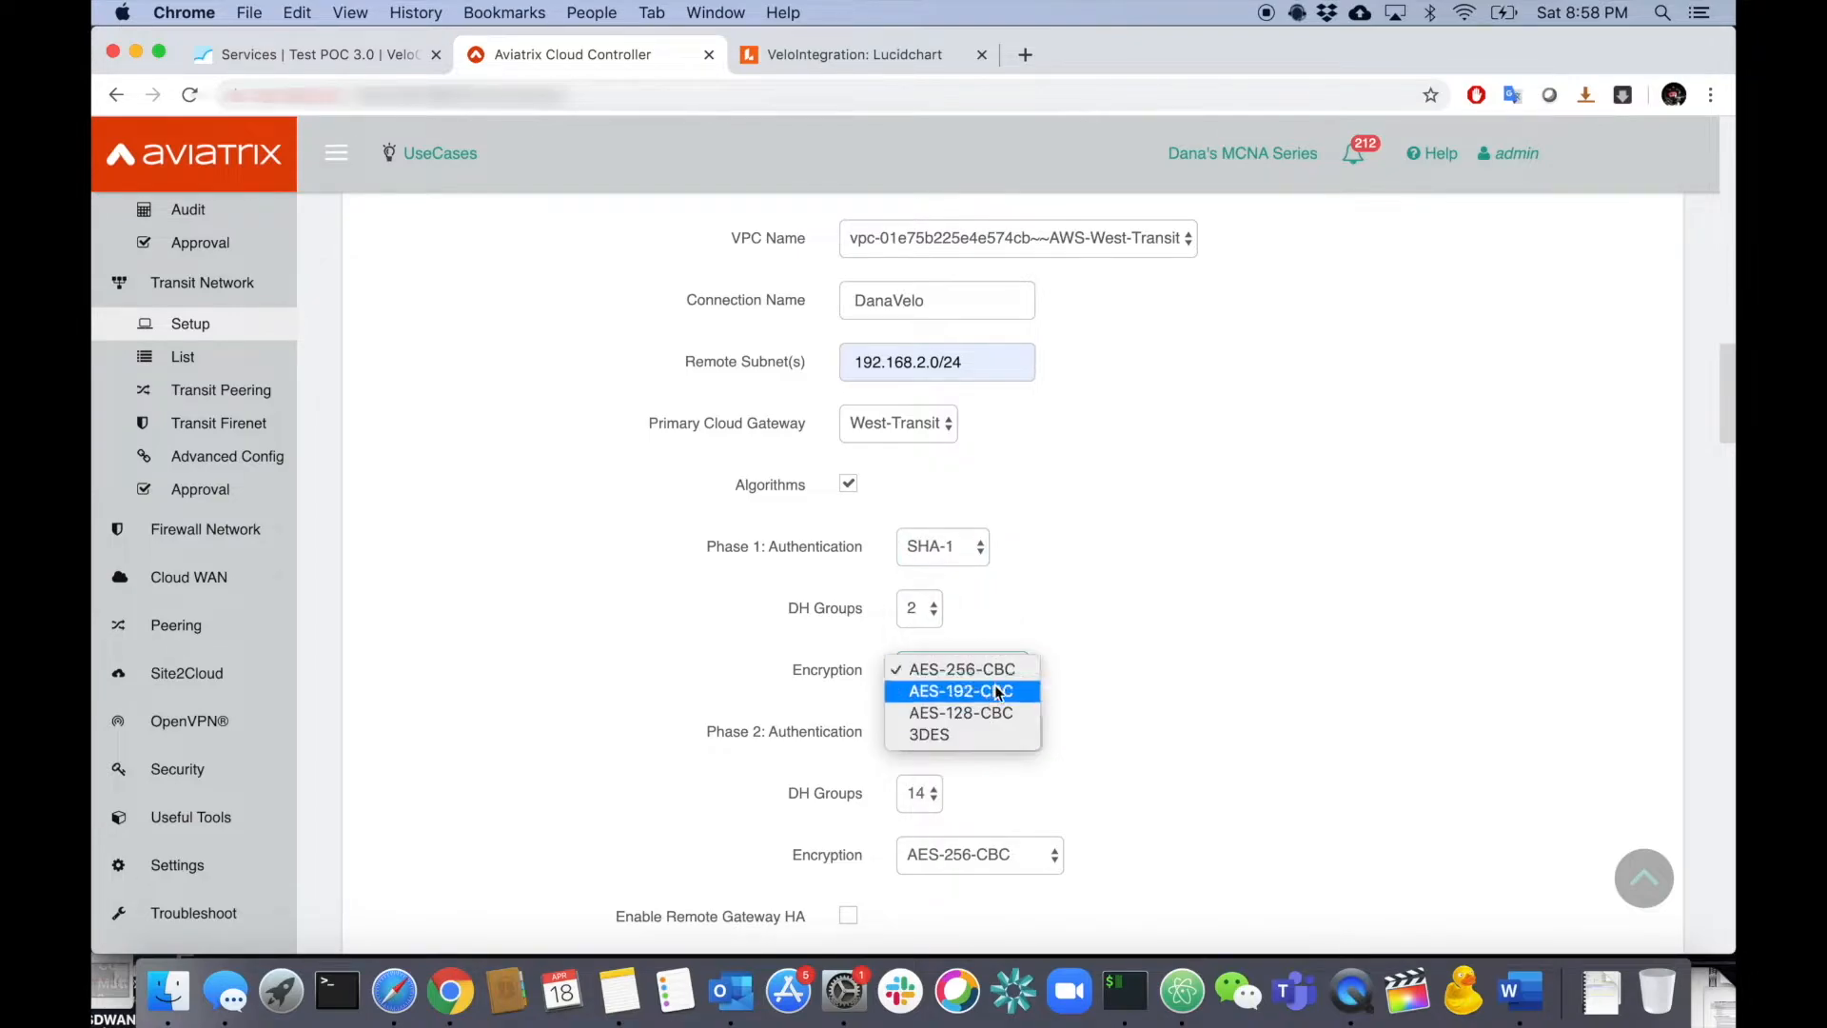
{"action": "left_click", "coordinate": [1001, 713]}
Step: Set the phase 2 algorithms to HMAC-SHA-1 authentication, DH group 2 and AES-128-CBC encryption
{"action": "left_click", "coordinate": [1002, 730]}
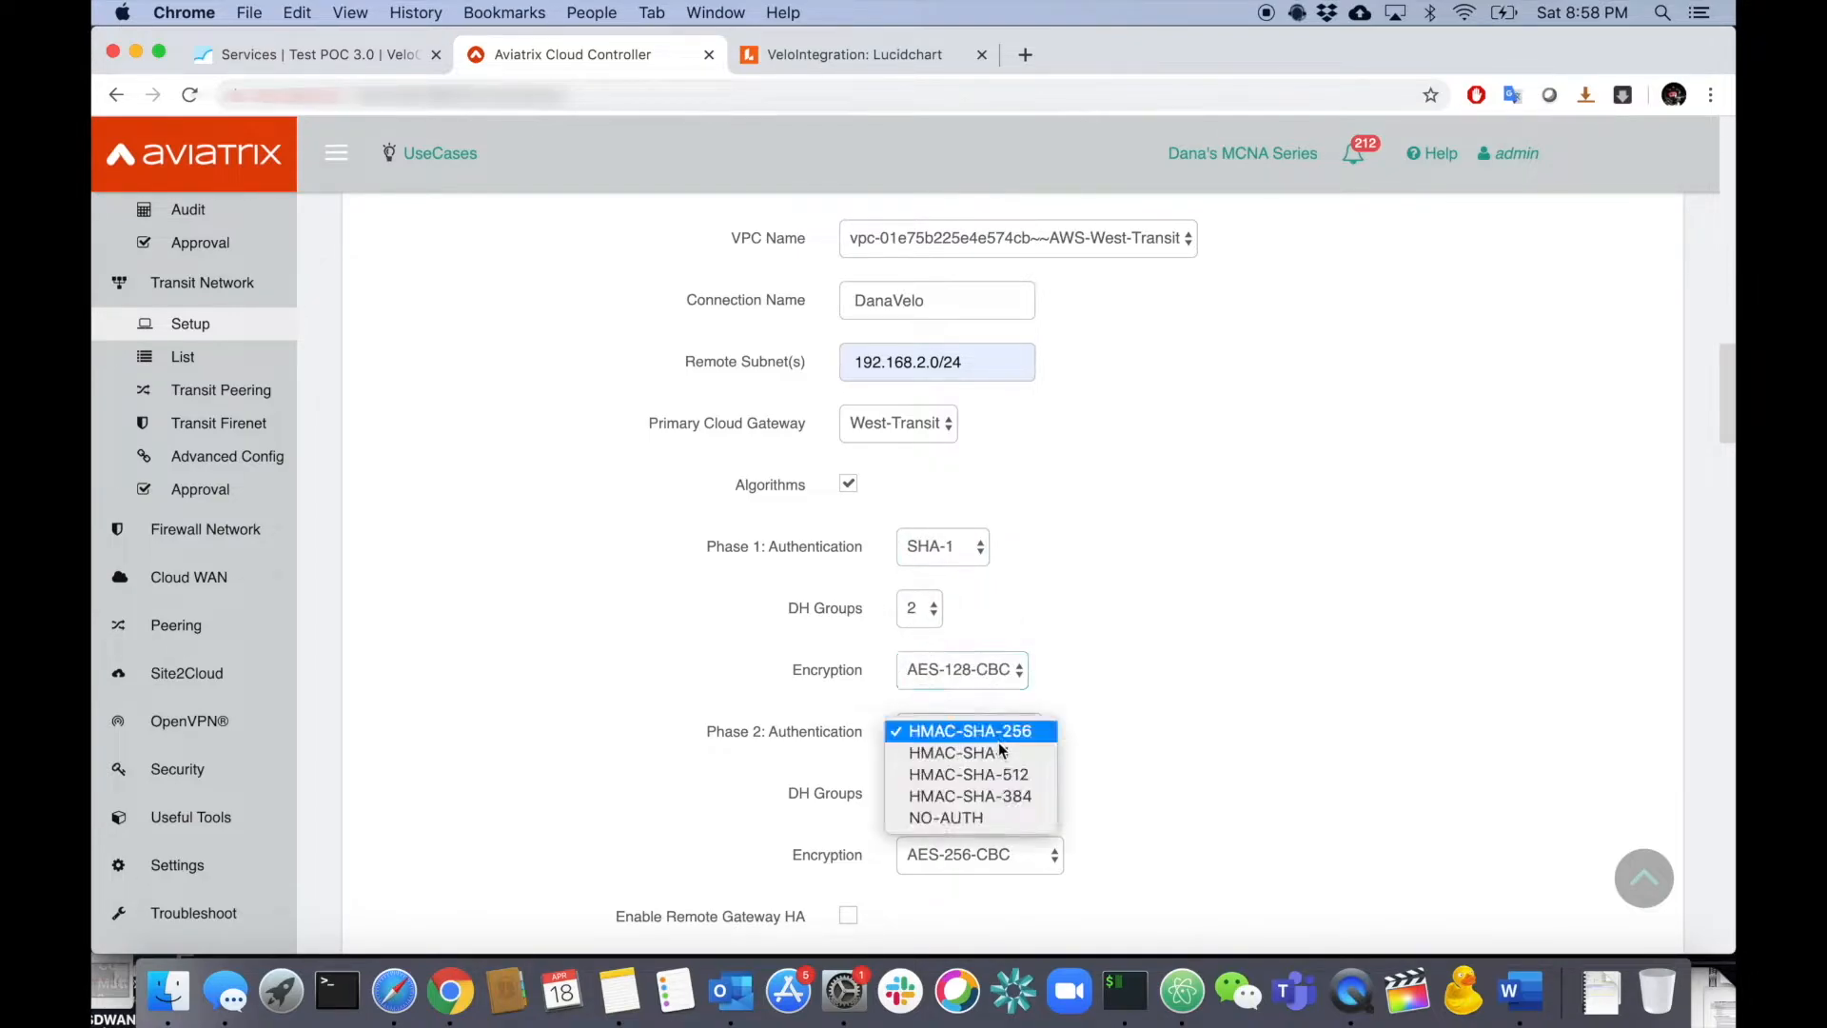
{"action": "left_click", "coordinate": [1003, 752]}
{"action": "scroll", "coordinate": [1121, 761], "scroll_direction": "down", "scroll_amount": 3}
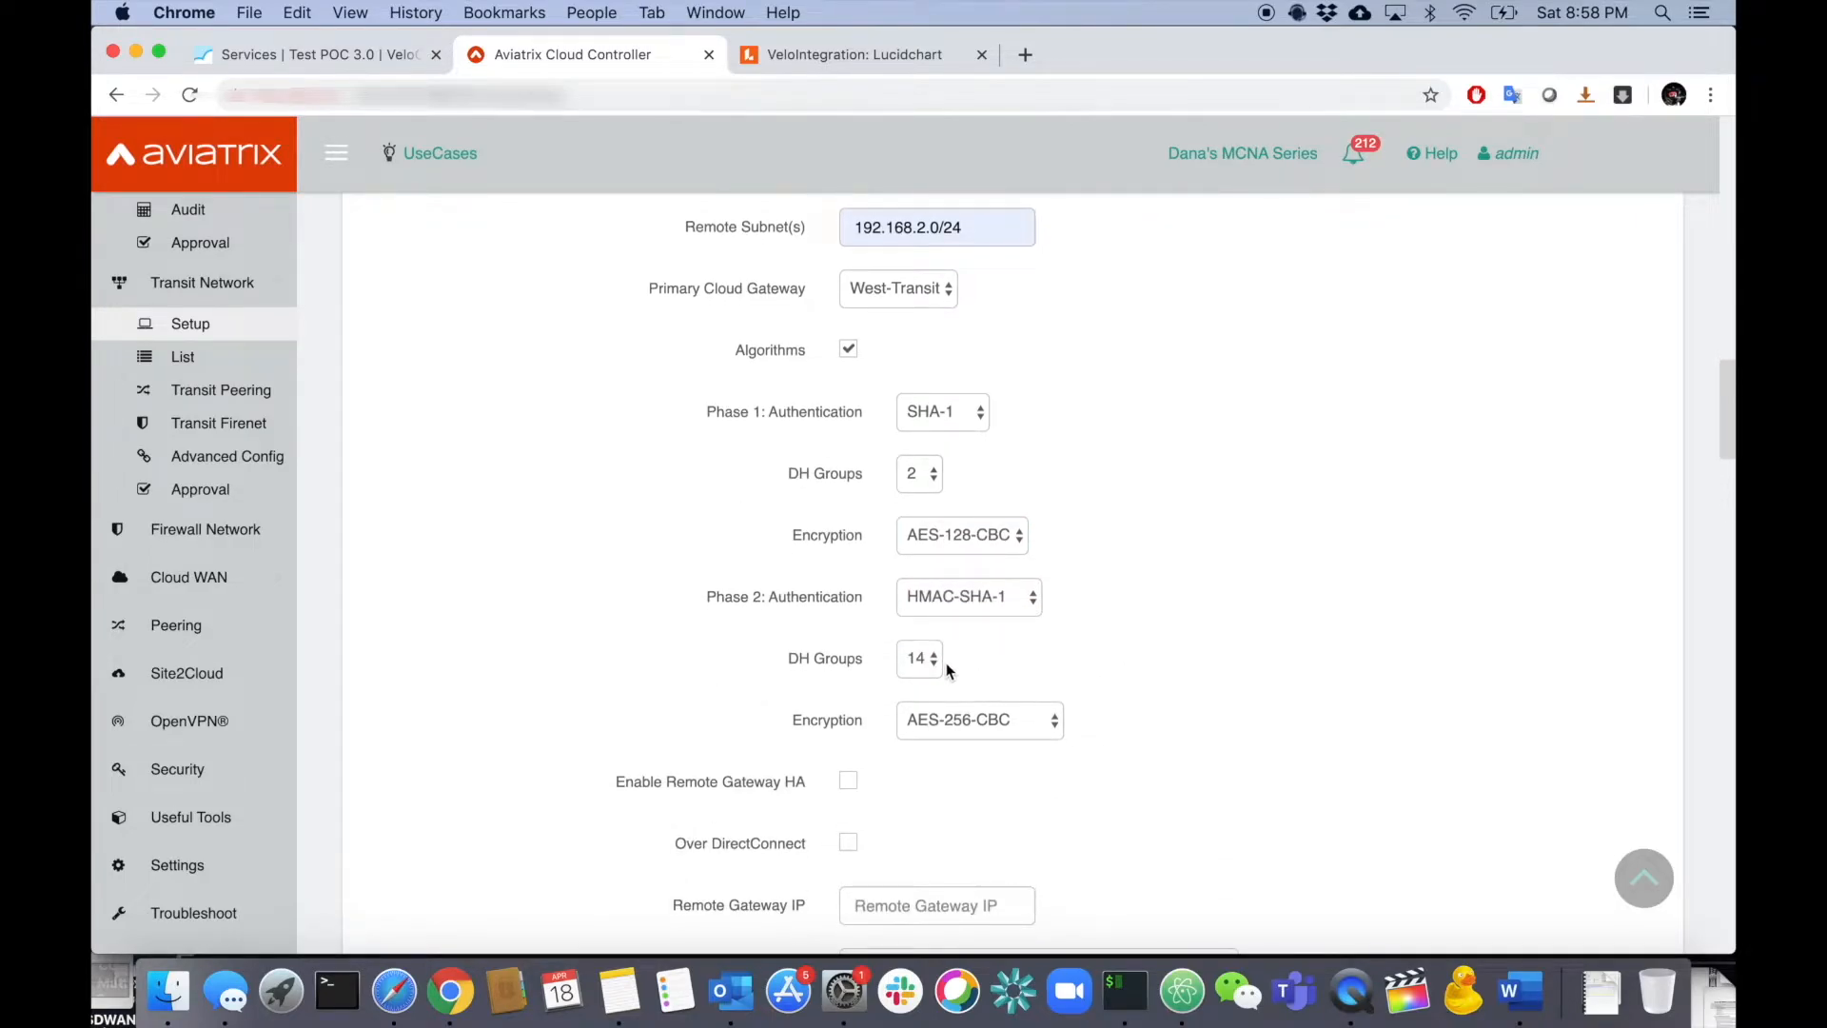
{"action": "left_click", "coordinate": [919, 659]}
{"action": "left_click", "coordinate": [916, 701]}
{"action": "left_click", "coordinate": [1008, 731]}
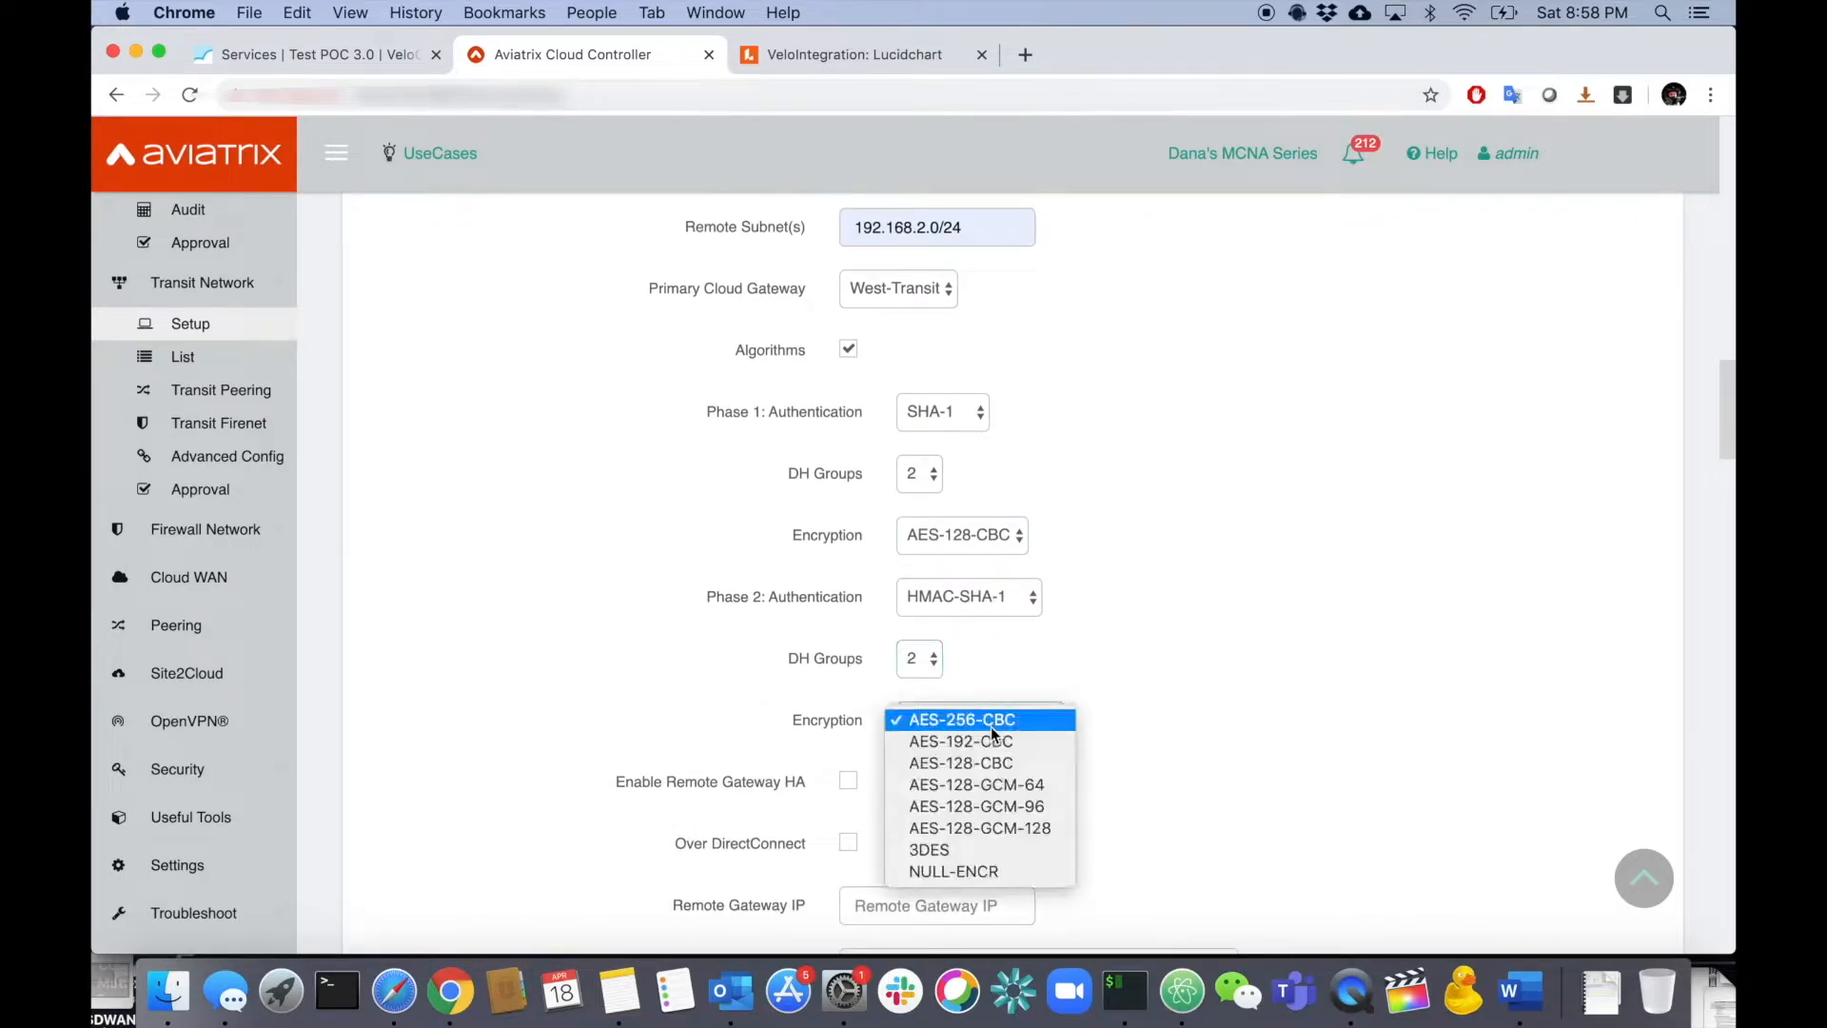
{"action": "left_click", "coordinate": [1028, 765]}
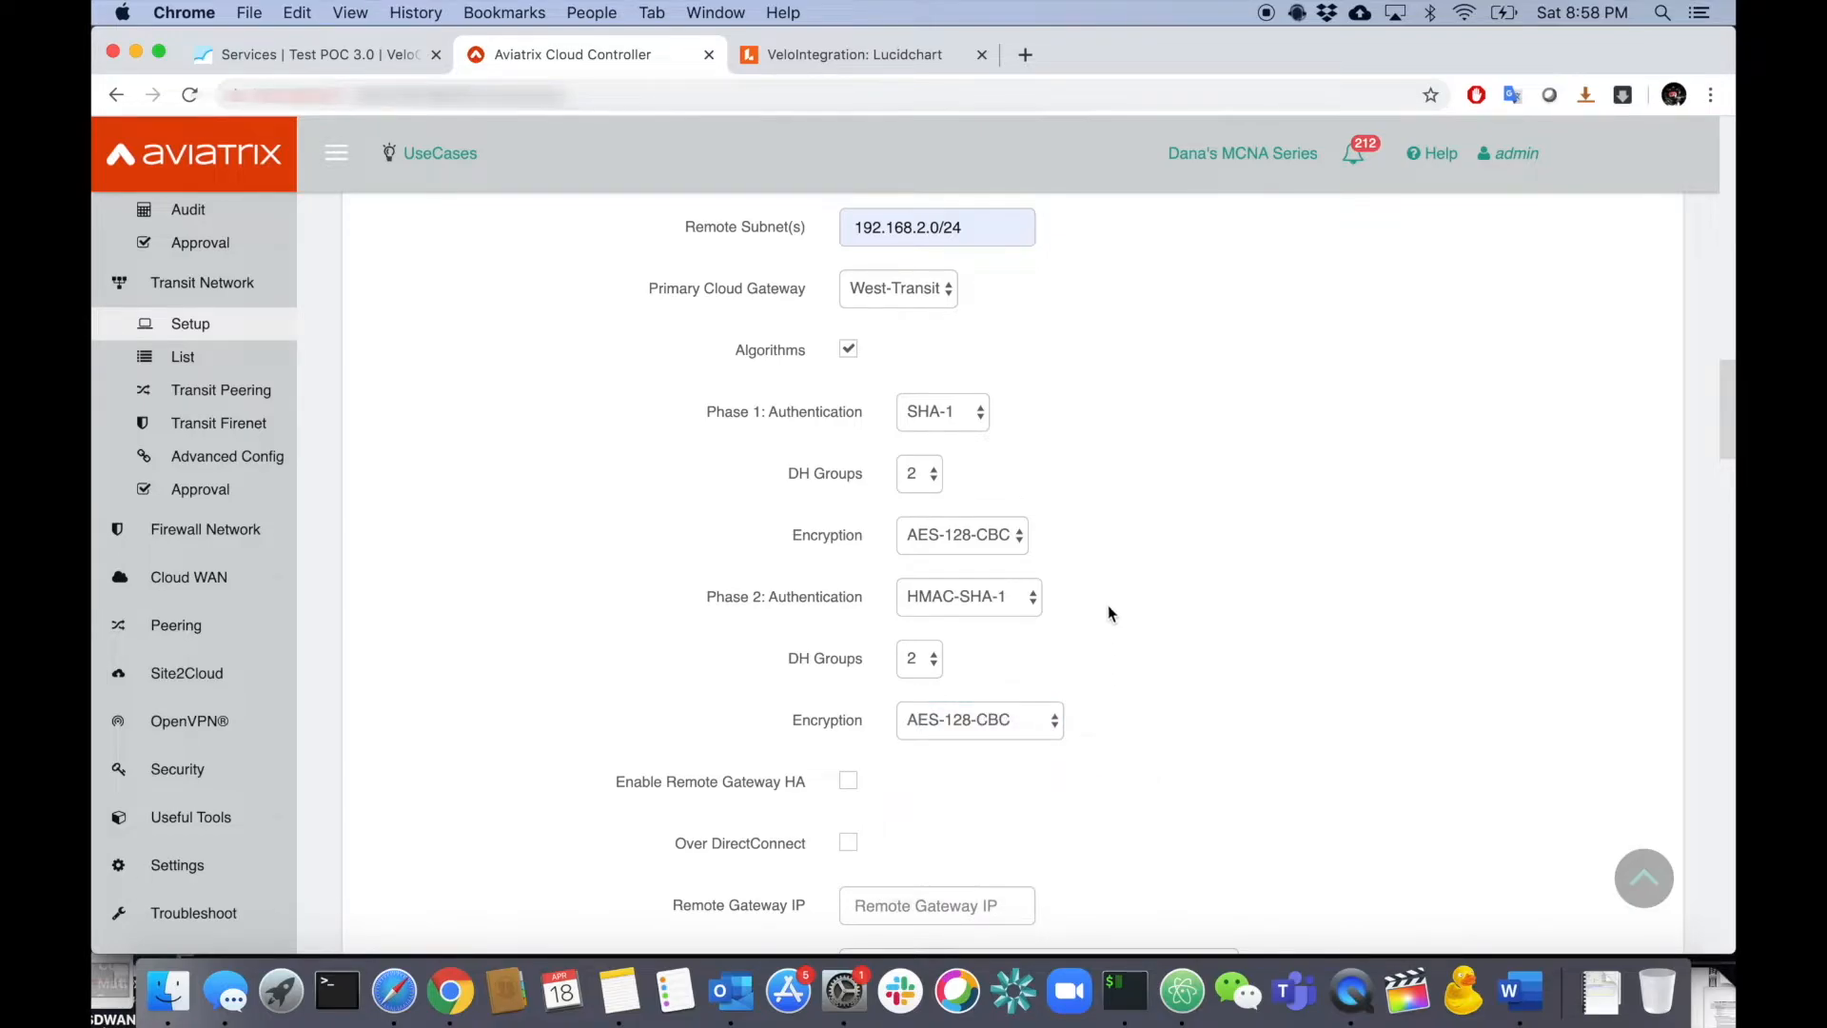
Step: Check the VeloCloud gateway's outside address in the VeloCloud template, then set the Aviatrix remote gateway IP to 192.40.64.47 and fill in the pre-shared key
{"action": "scroll", "coordinate": [1109, 610], "scroll_direction": "down", "scroll_amount": 3}
{"action": "scroll", "coordinate": [1108, 604], "scroll_direction": "down", "scroll_amount": 3}
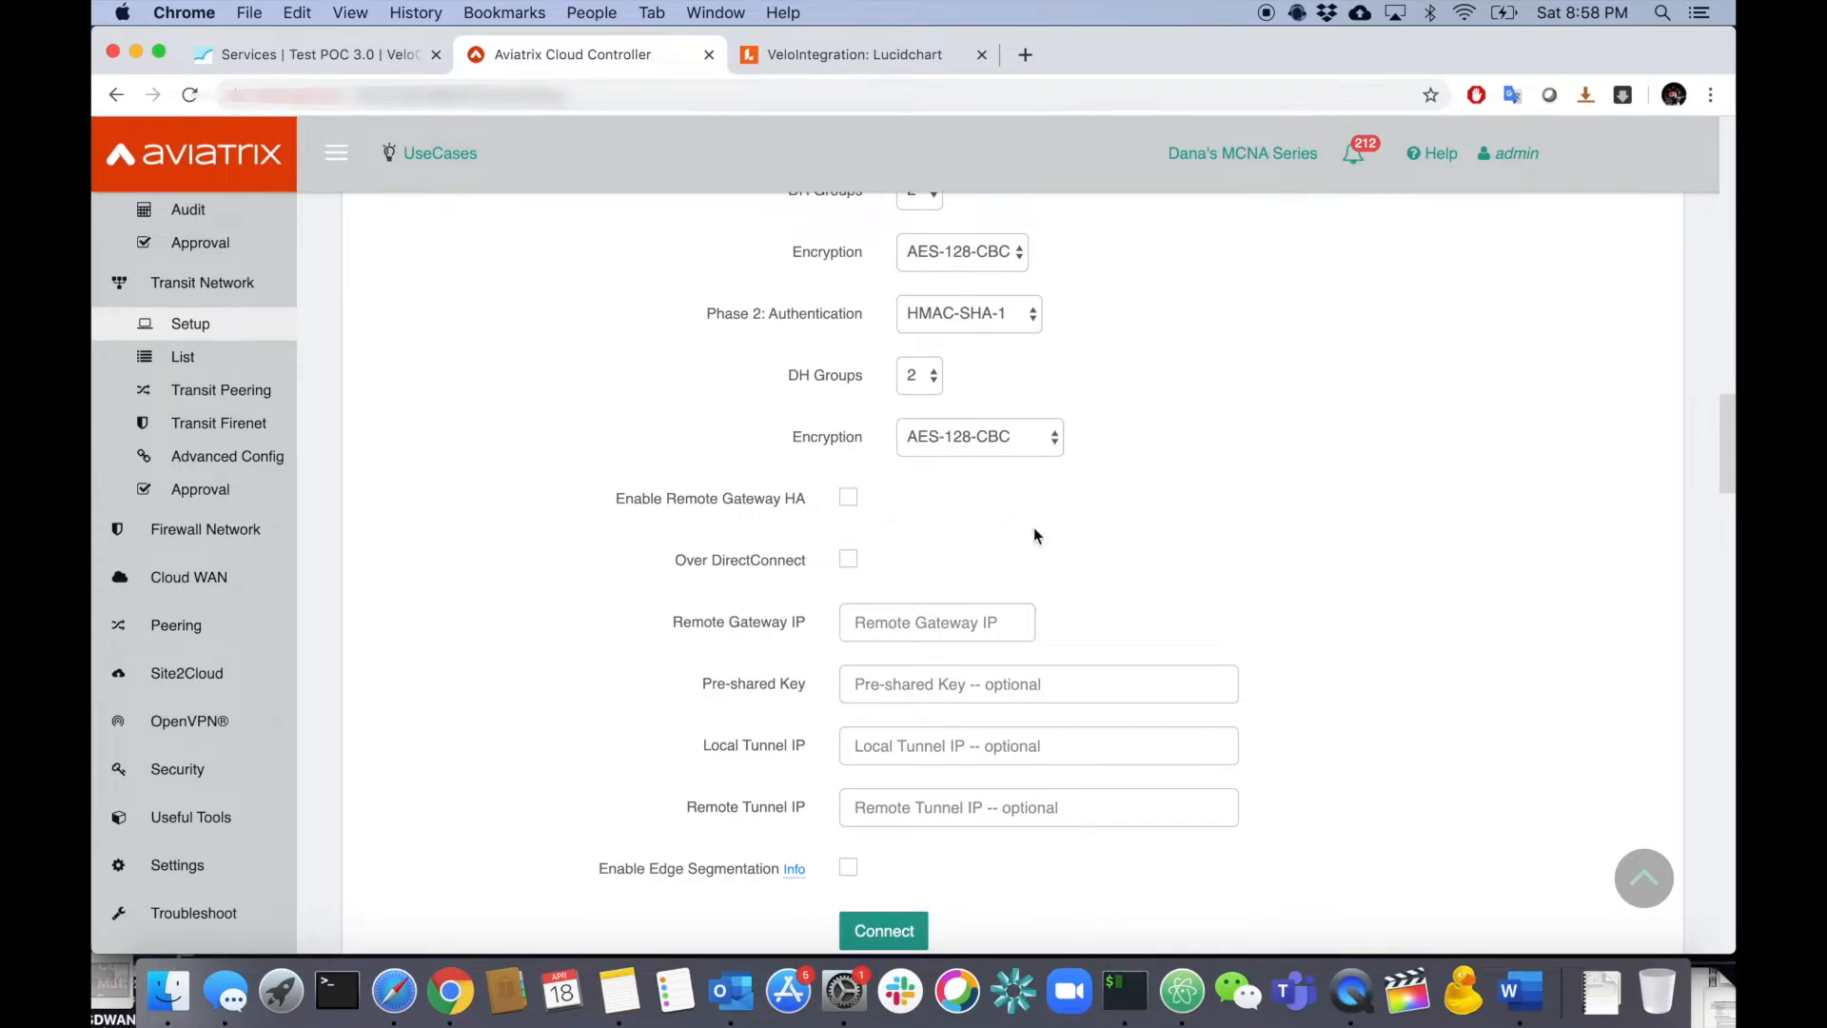
{"action": "scroll", "coordinate": [1034, 535], "scroll_direction": "down", "scroll_amount": 2}
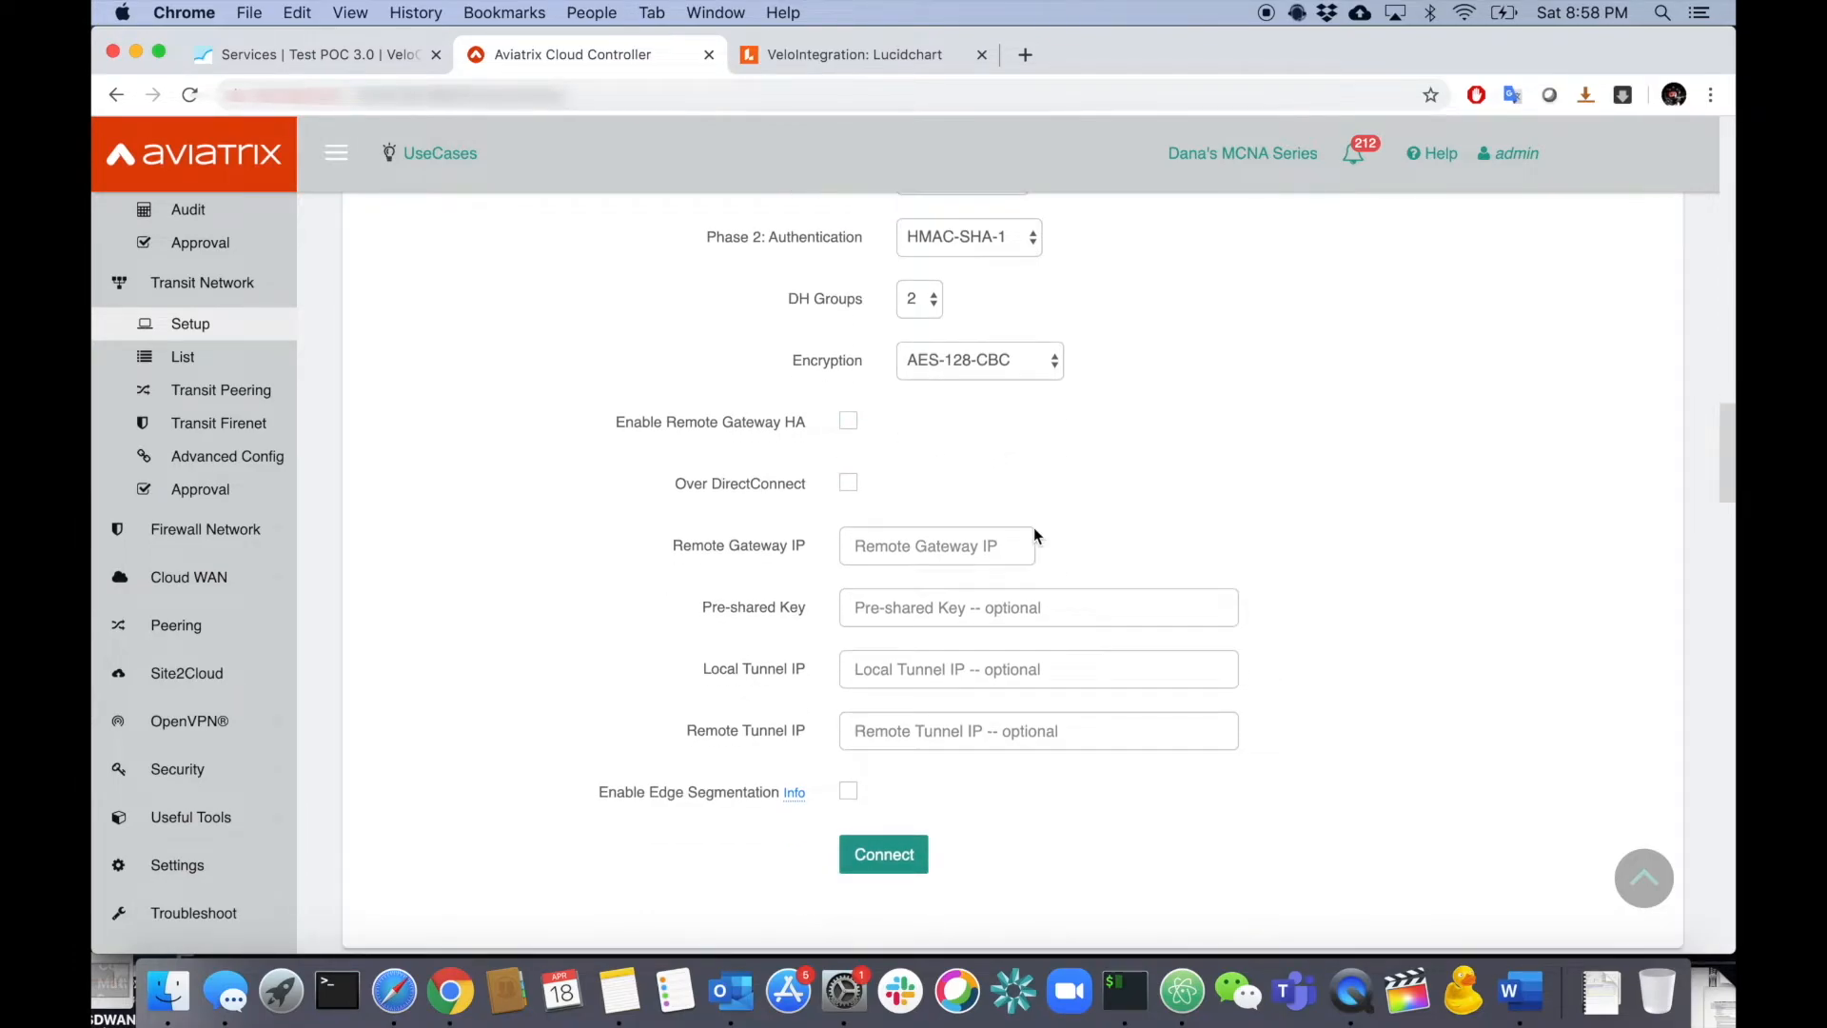
{"action": "left_click", "coordinate": [913, 550]}
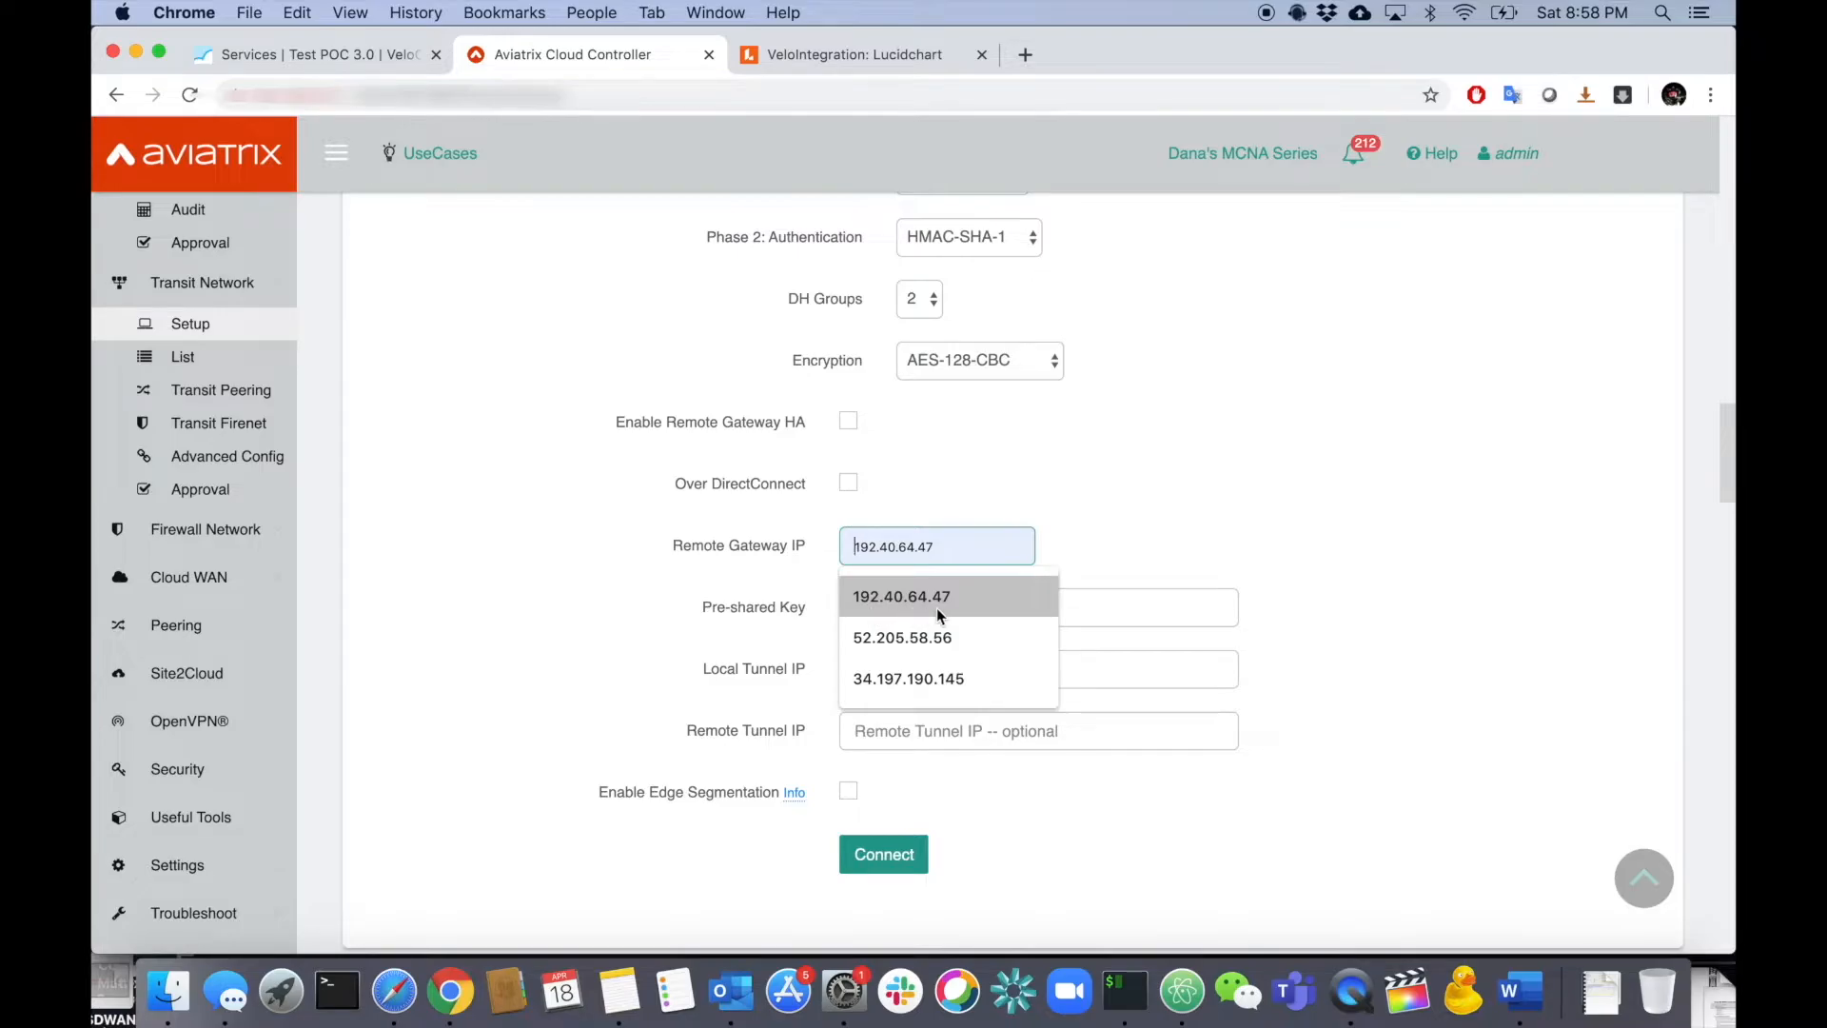
{"action": "left_click", "coordinate": [293, 54]}
{"action": "scroll", "coordinate": [775, 571], "scroll_direction": "down", "scroll_amount": 5}
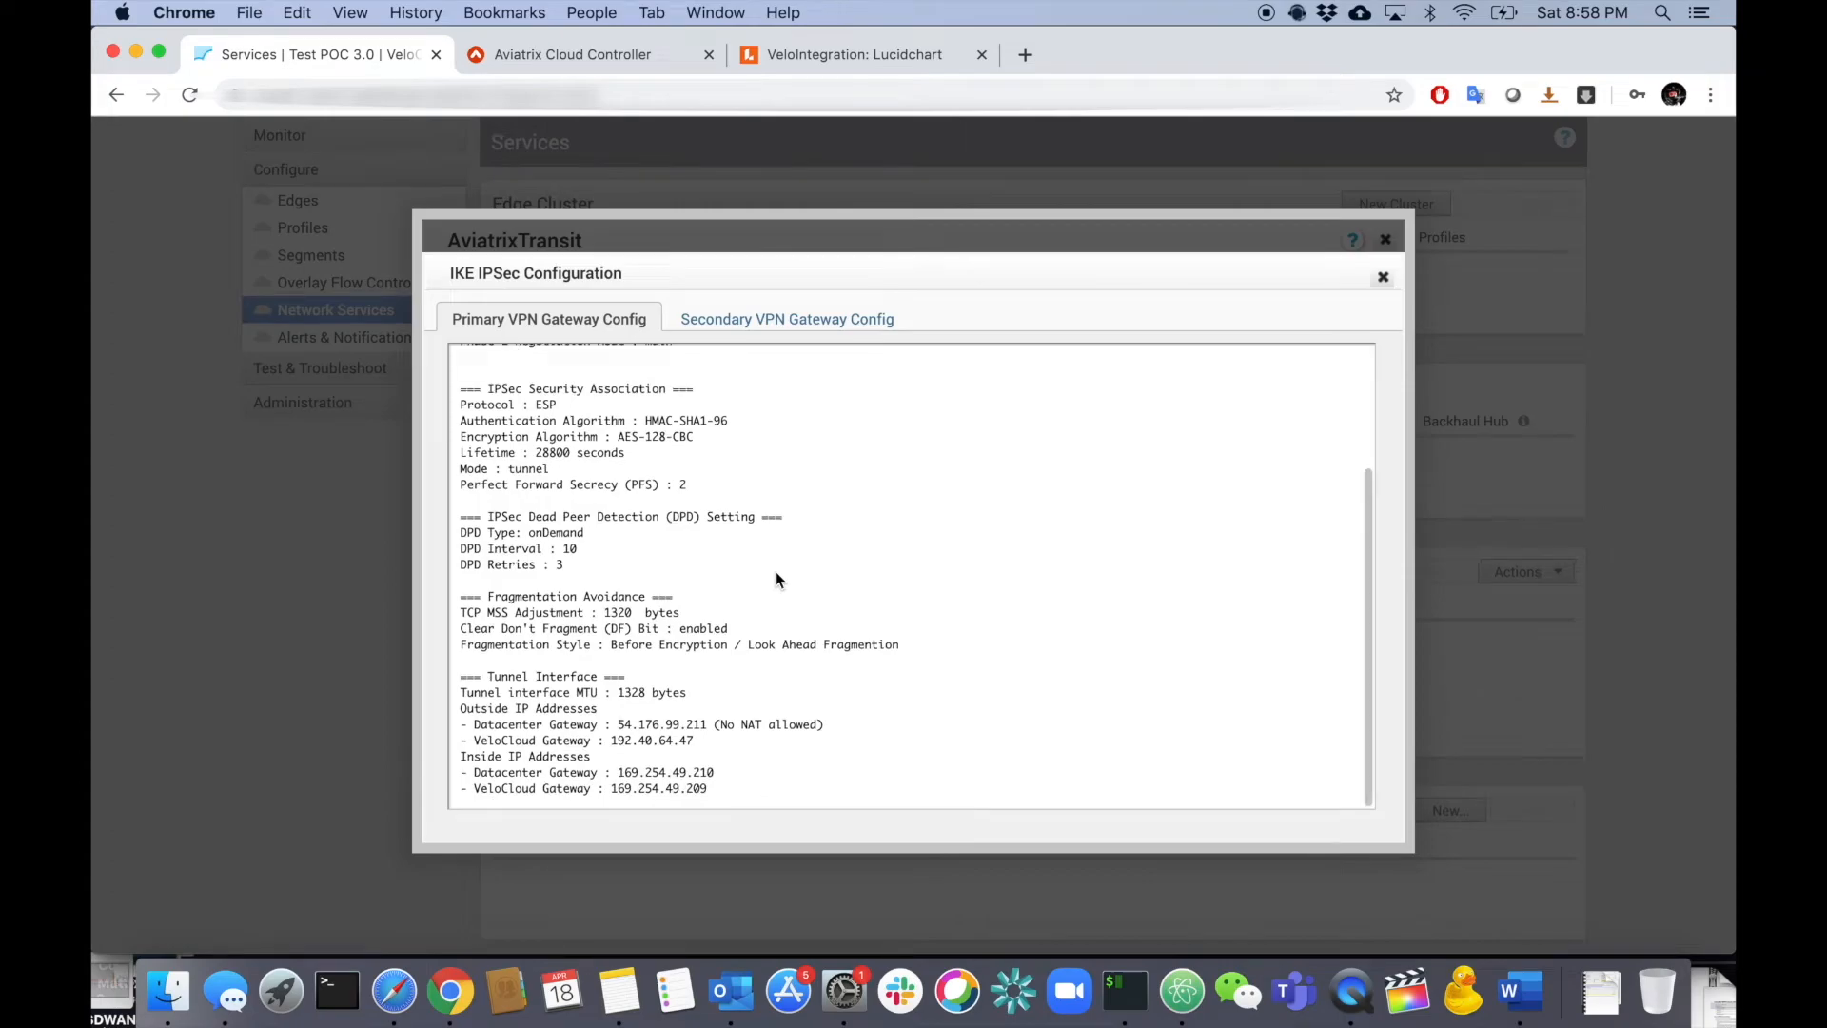
{"action": "left_click_drag", "start_coordinate": [610, 740], "coordinate": [686, 742]}
{"action": "left_click", "coordinate": [608, 62]}
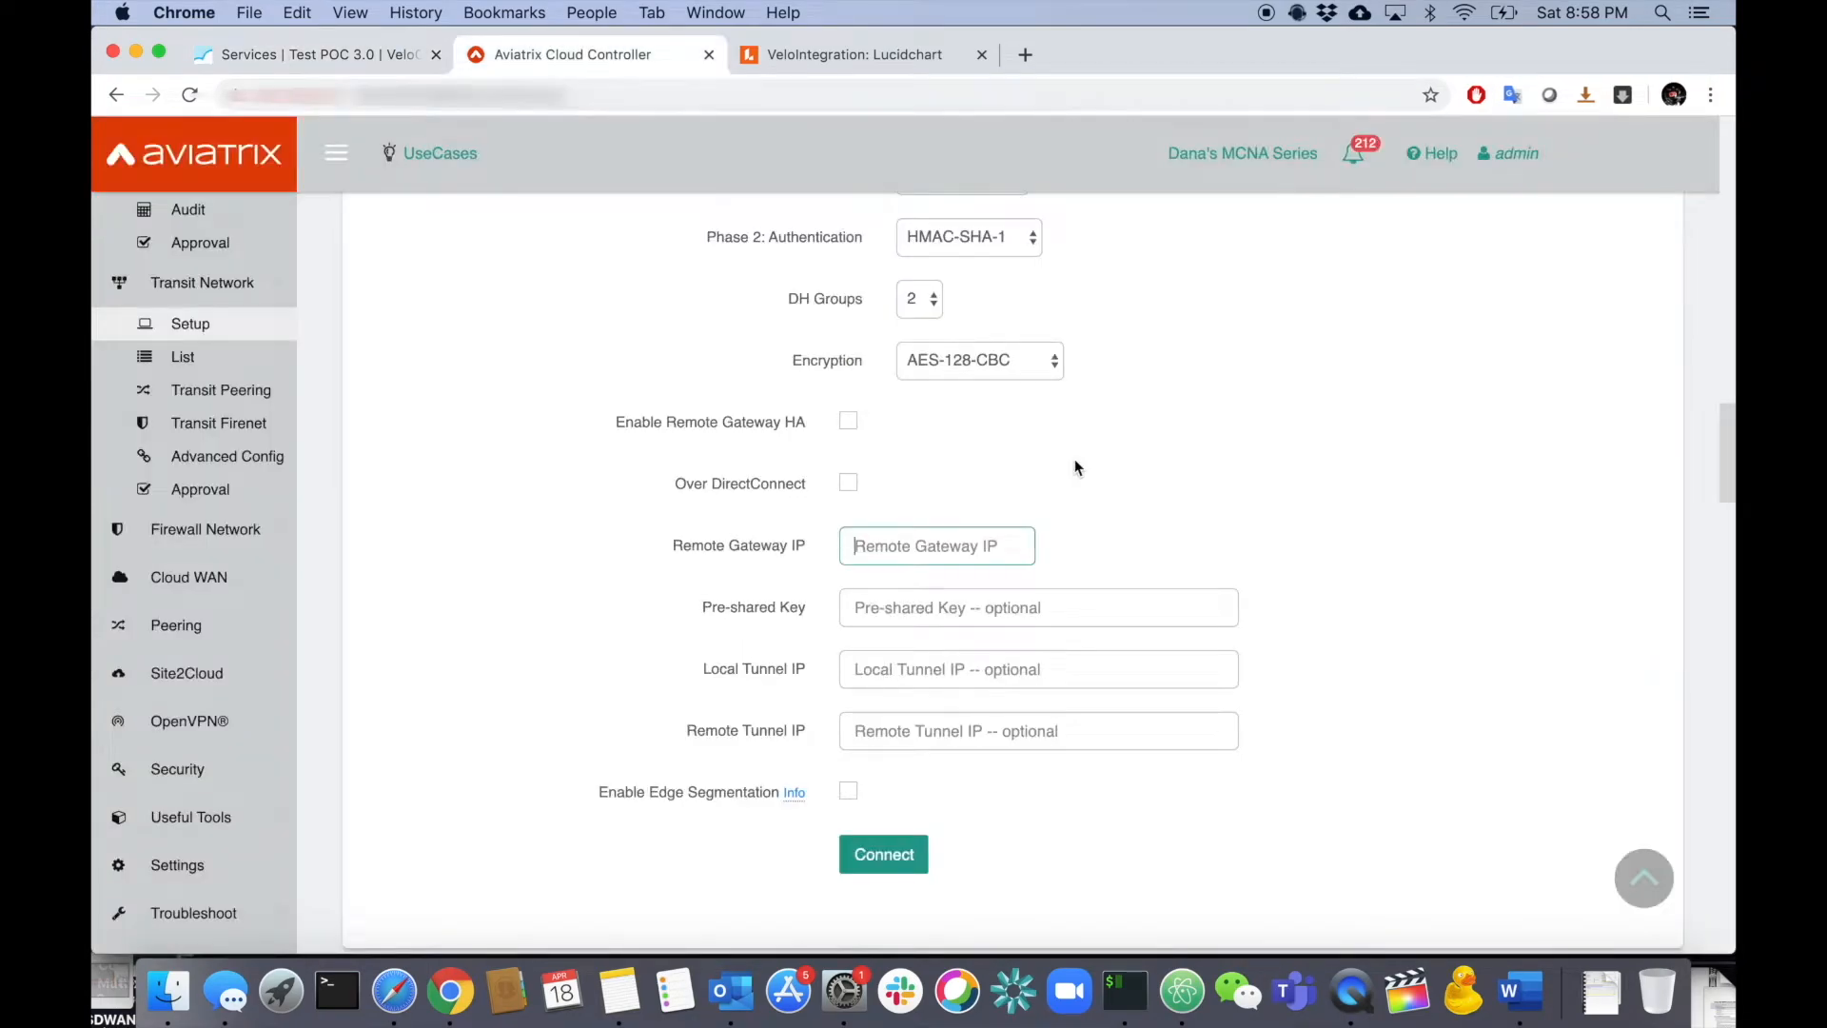
{"action": "left_click", "coordinate": [981, 531]}
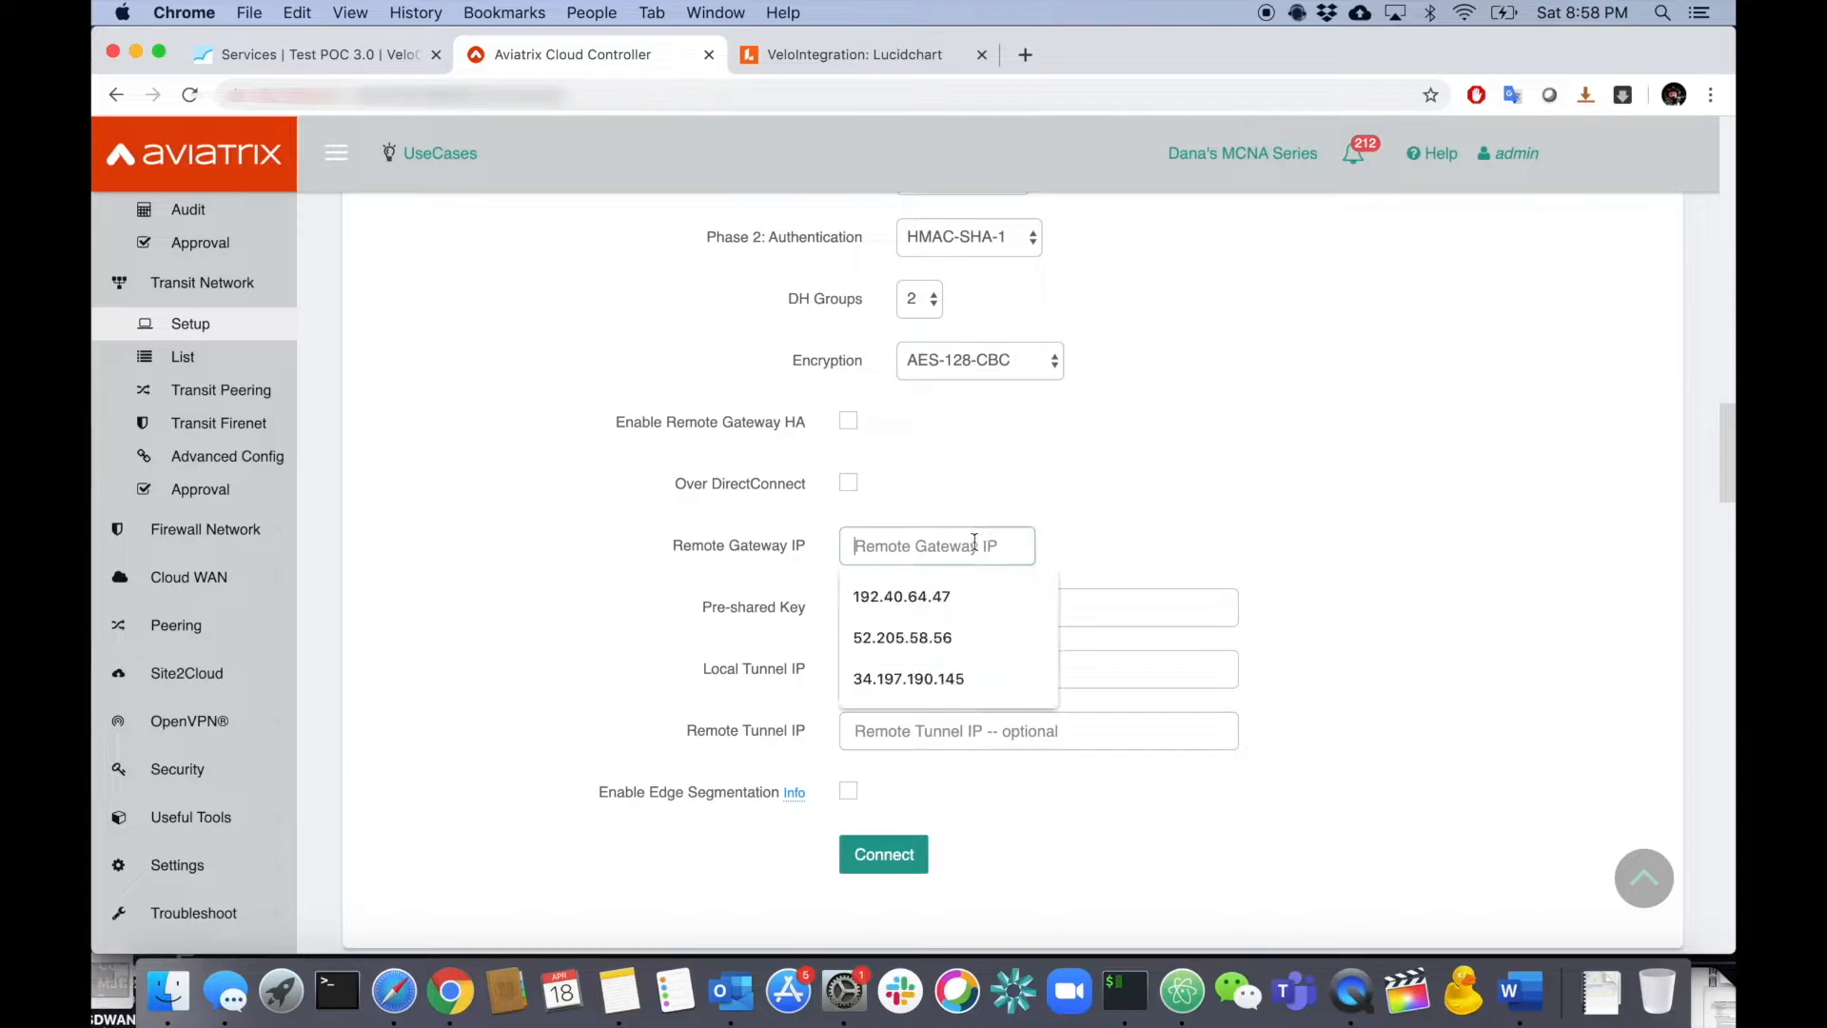
{"action": "left_click", "coordinate": [979, 599]}
{"action": "left_click", "coordinate": [975, 614]}
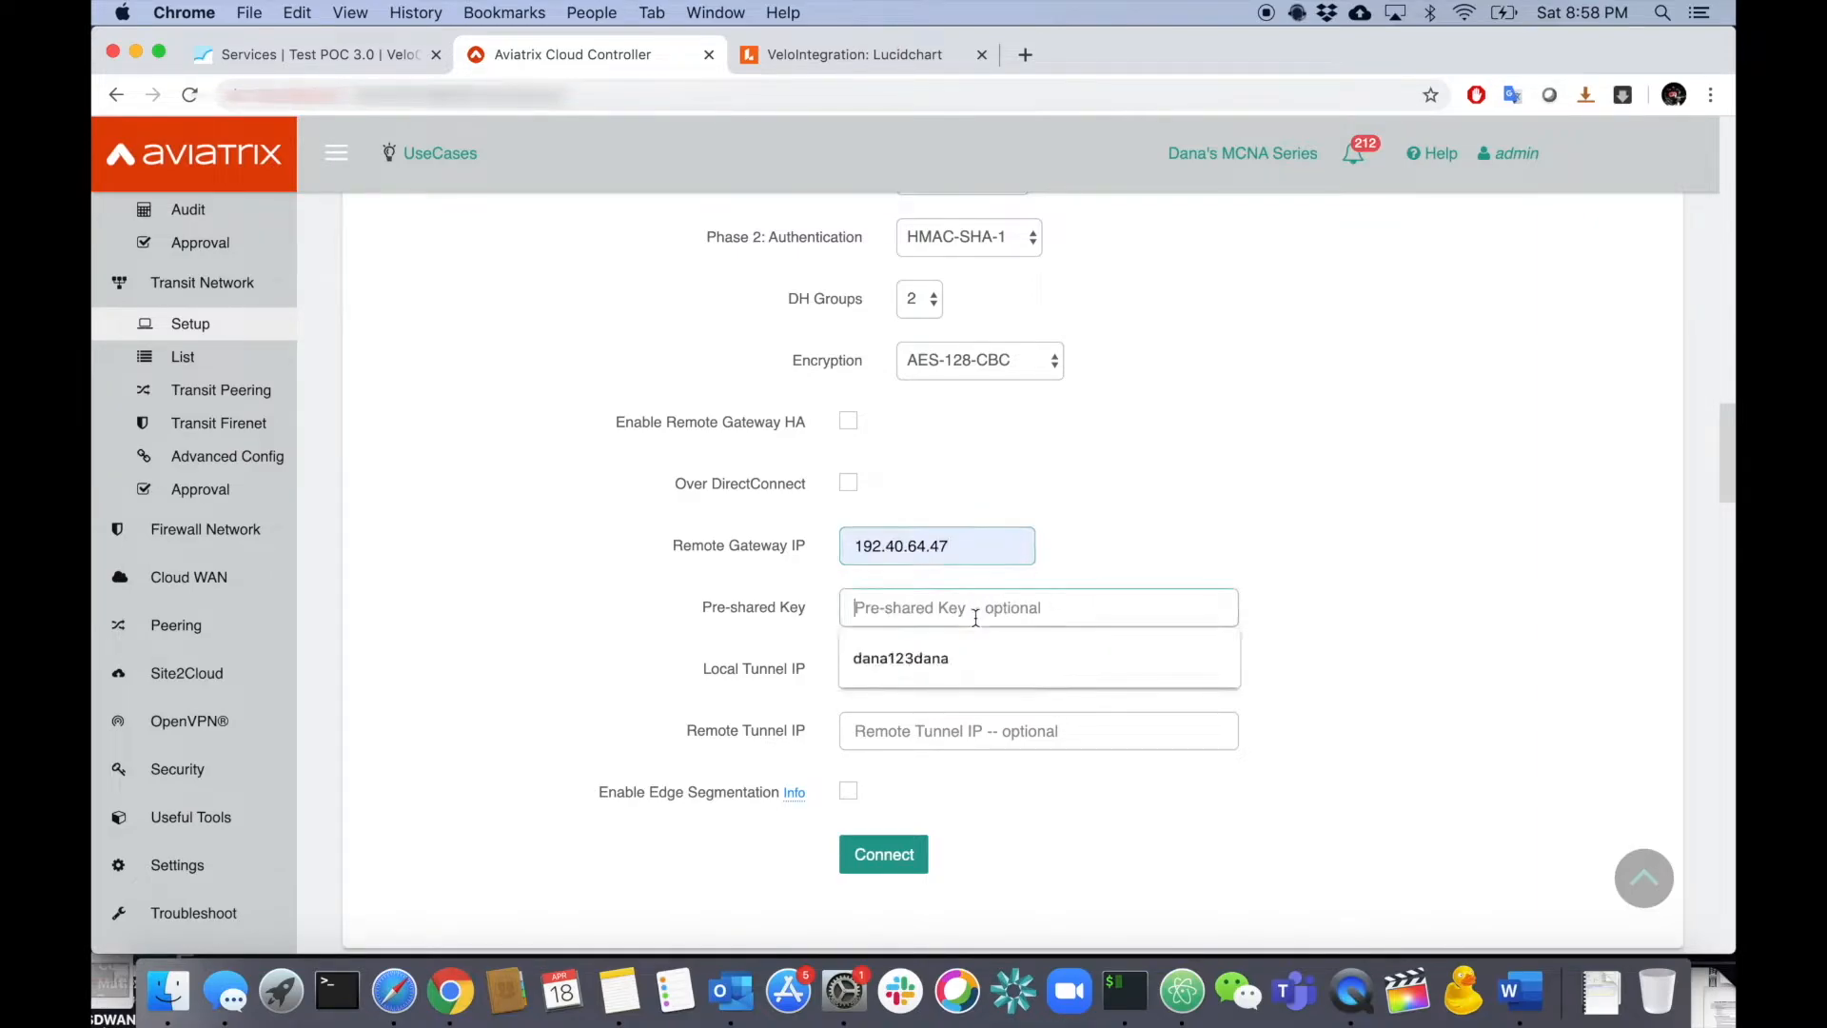
{"action": "left_click", "coordinate": [951, 656]}
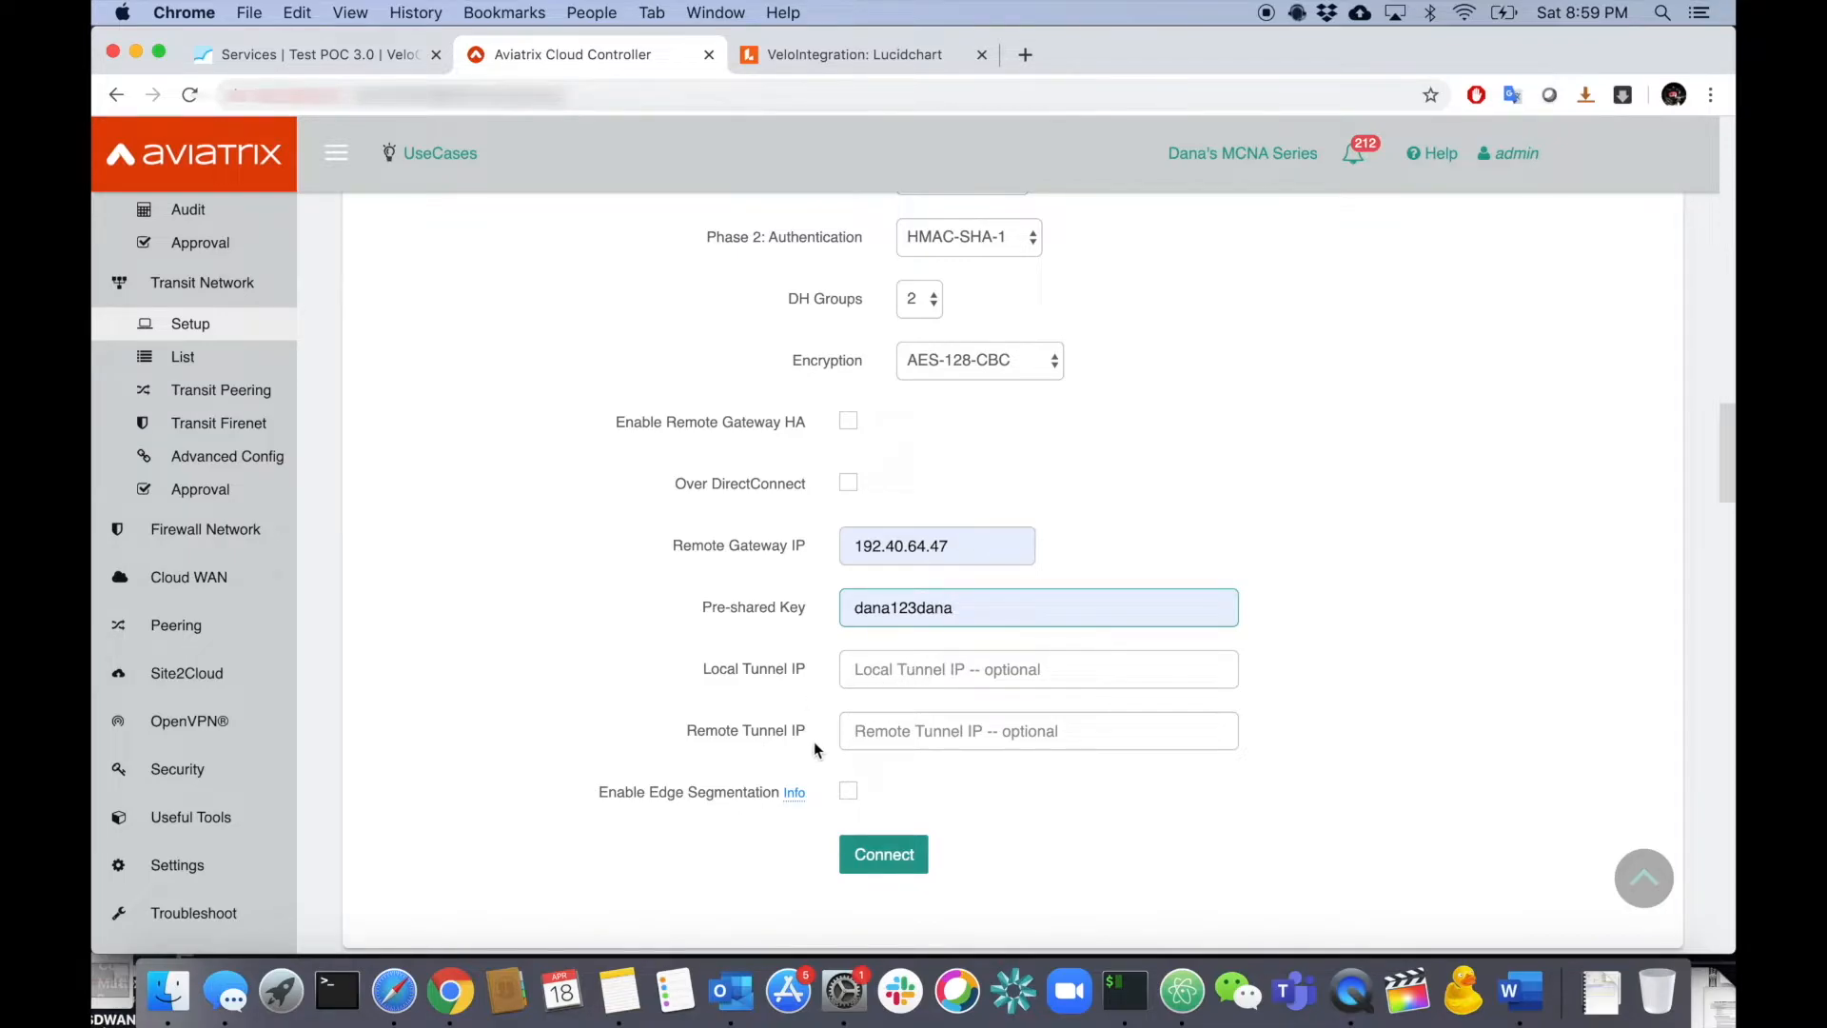
Step: Check the secondary VPN gateway template in VeloCloud, then set the Aviatrix connection's local tunnel IPs to 169.254.49.210/30,169.254.49.214/30
{"action": "left_click", "coordinate": [361, 55]}
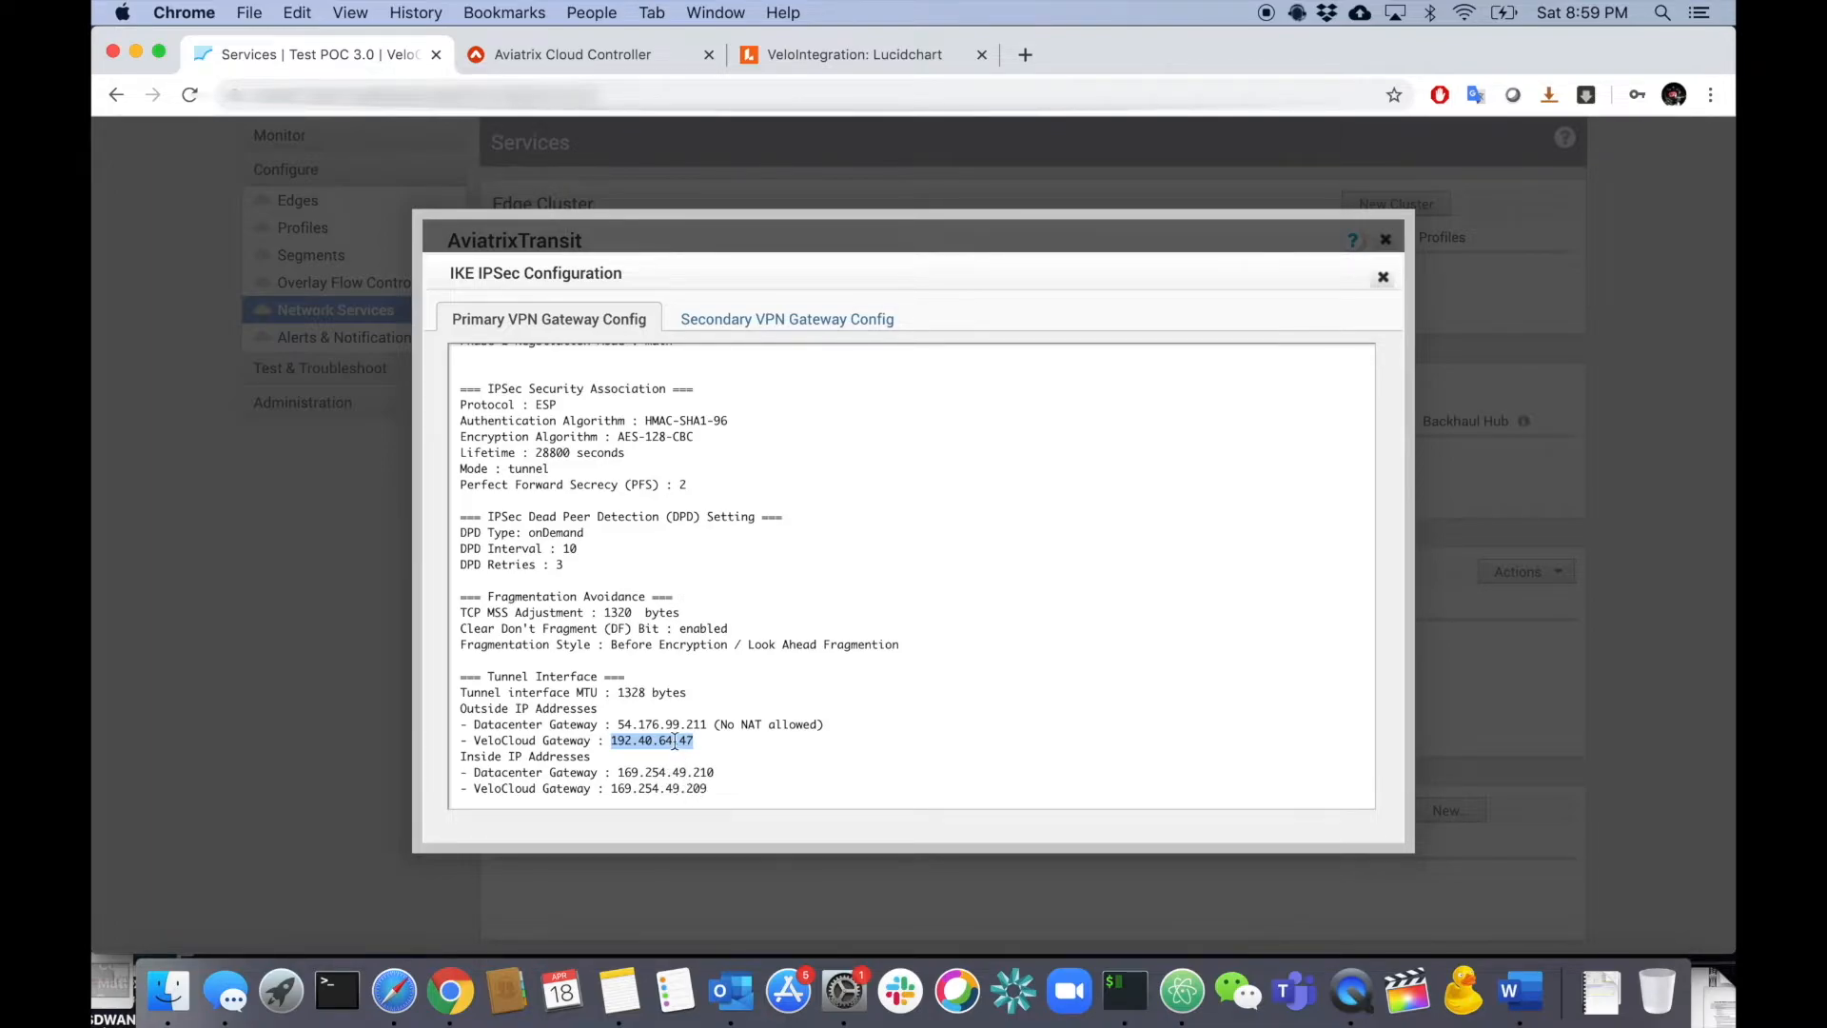
{"action": "left_click", "coordinate": [761, 320]}
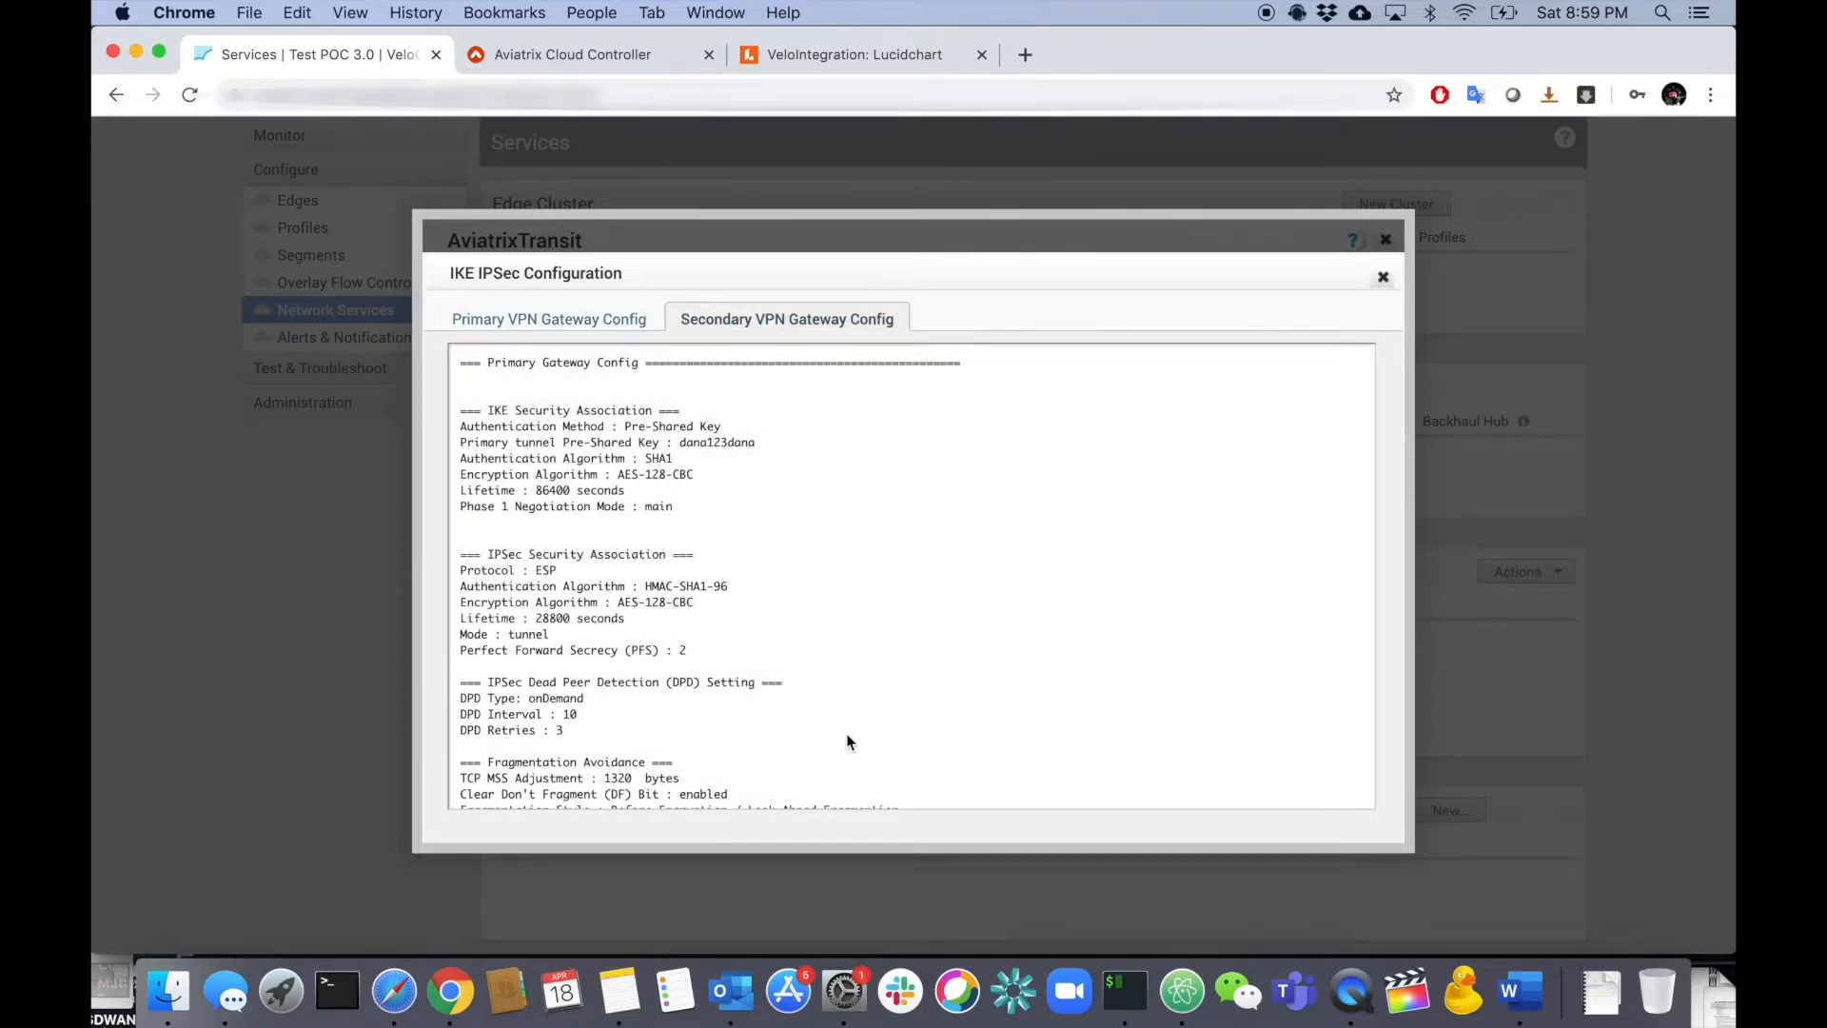
{"action": "scroll", "coordinate": [848, 740], "scroll_direction": "down", "scroll_amount": 10}
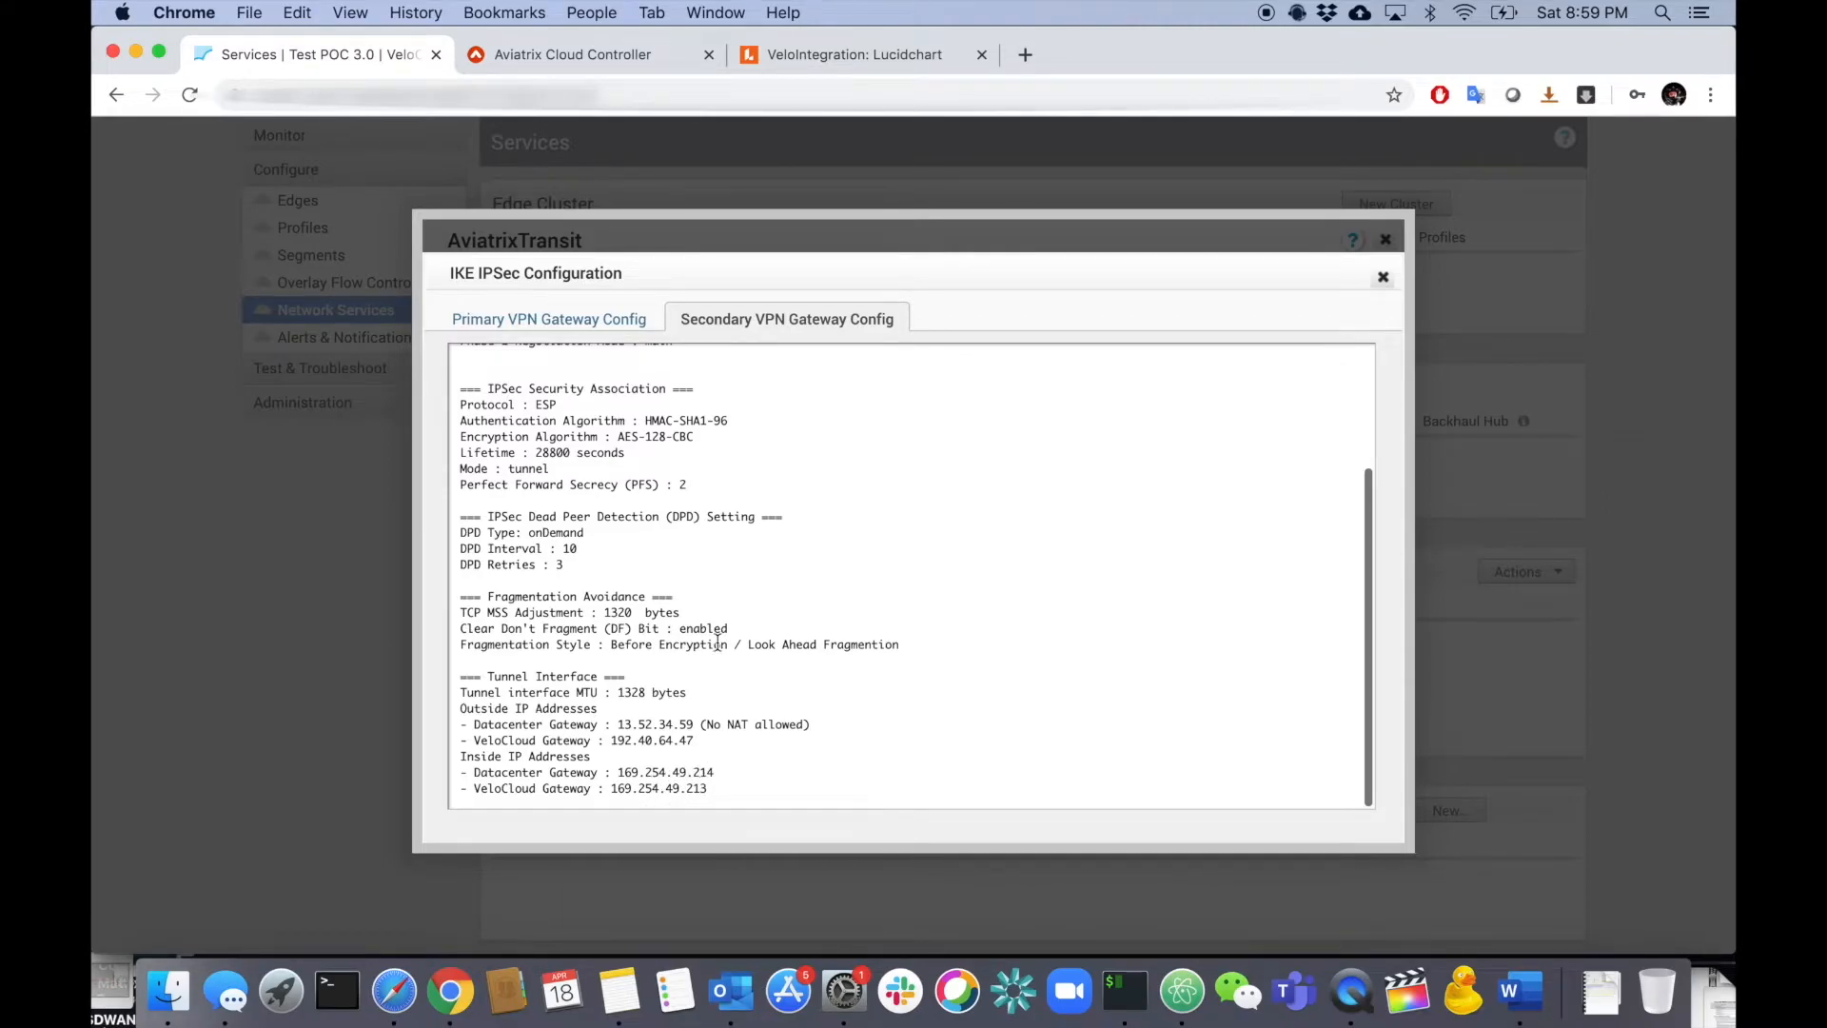
{"action": "scroll", "coordinate": [717, 644], "scroll_direction": "up", "scroll_amount": 5}
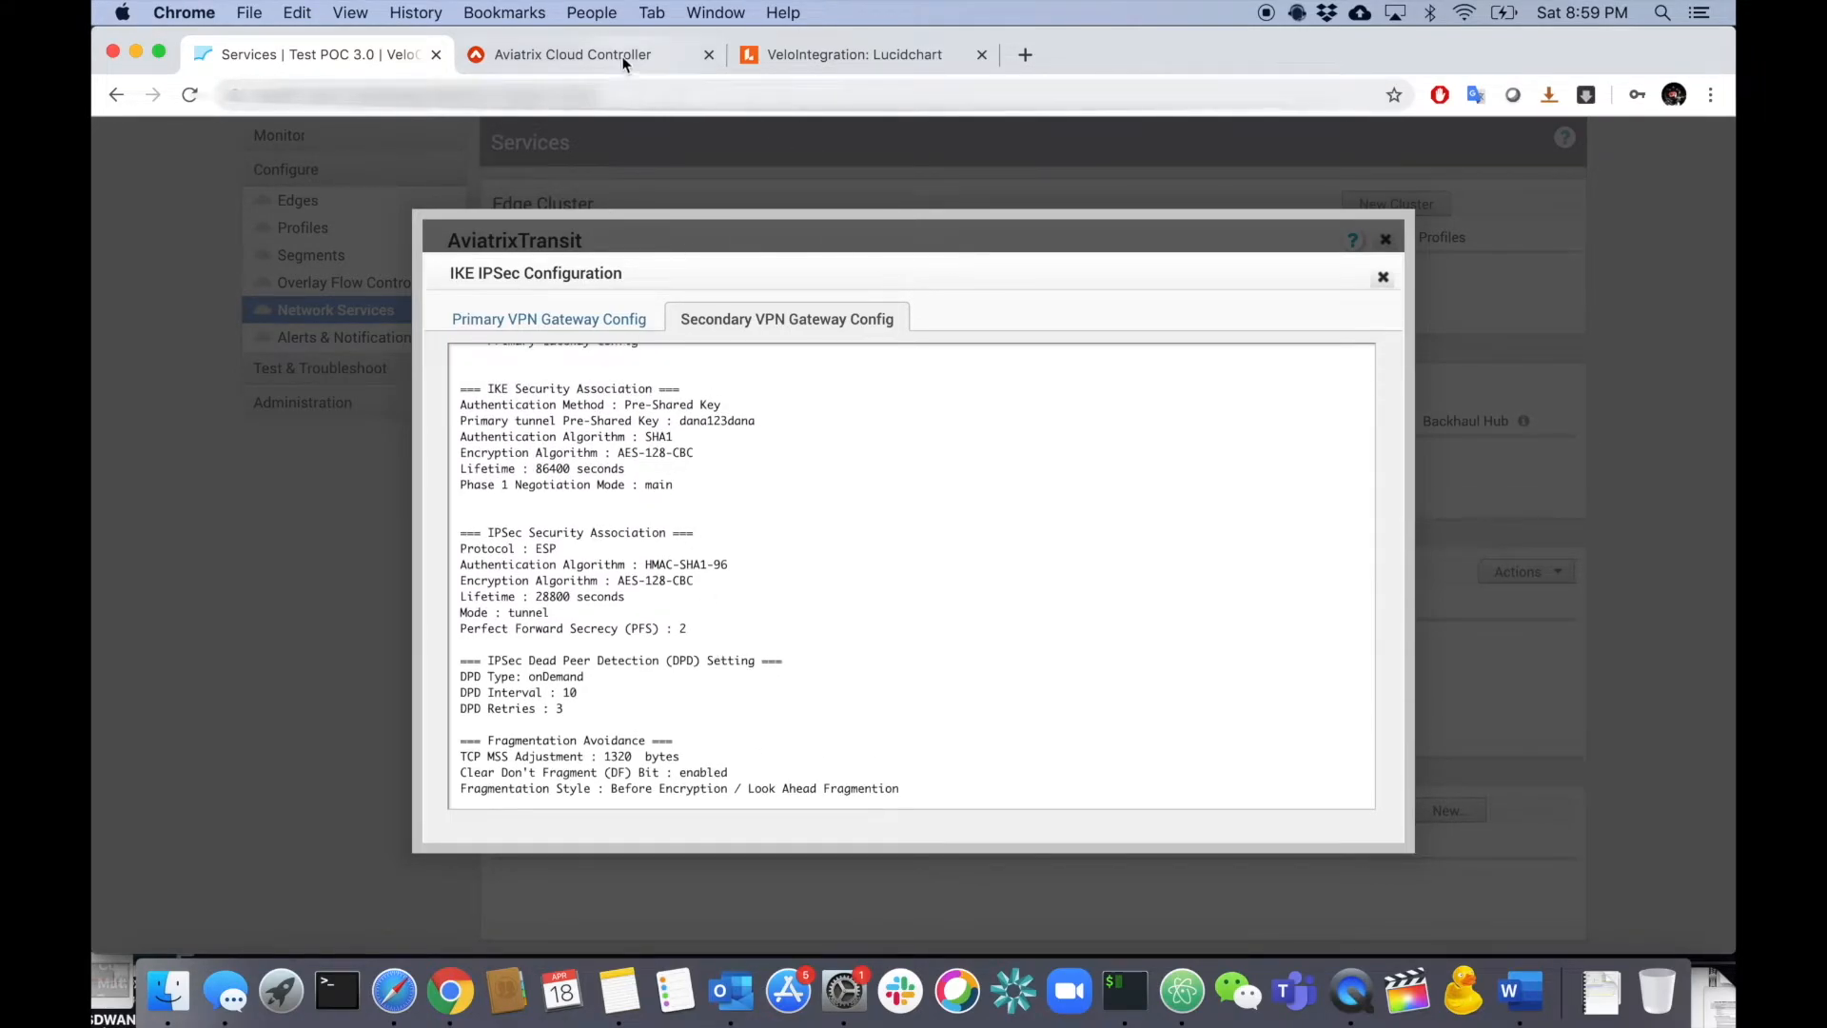
{"action": "left_click", "coordinate": [624, 64]}
{"action": "left_click", "coordinate": [880, 667]}
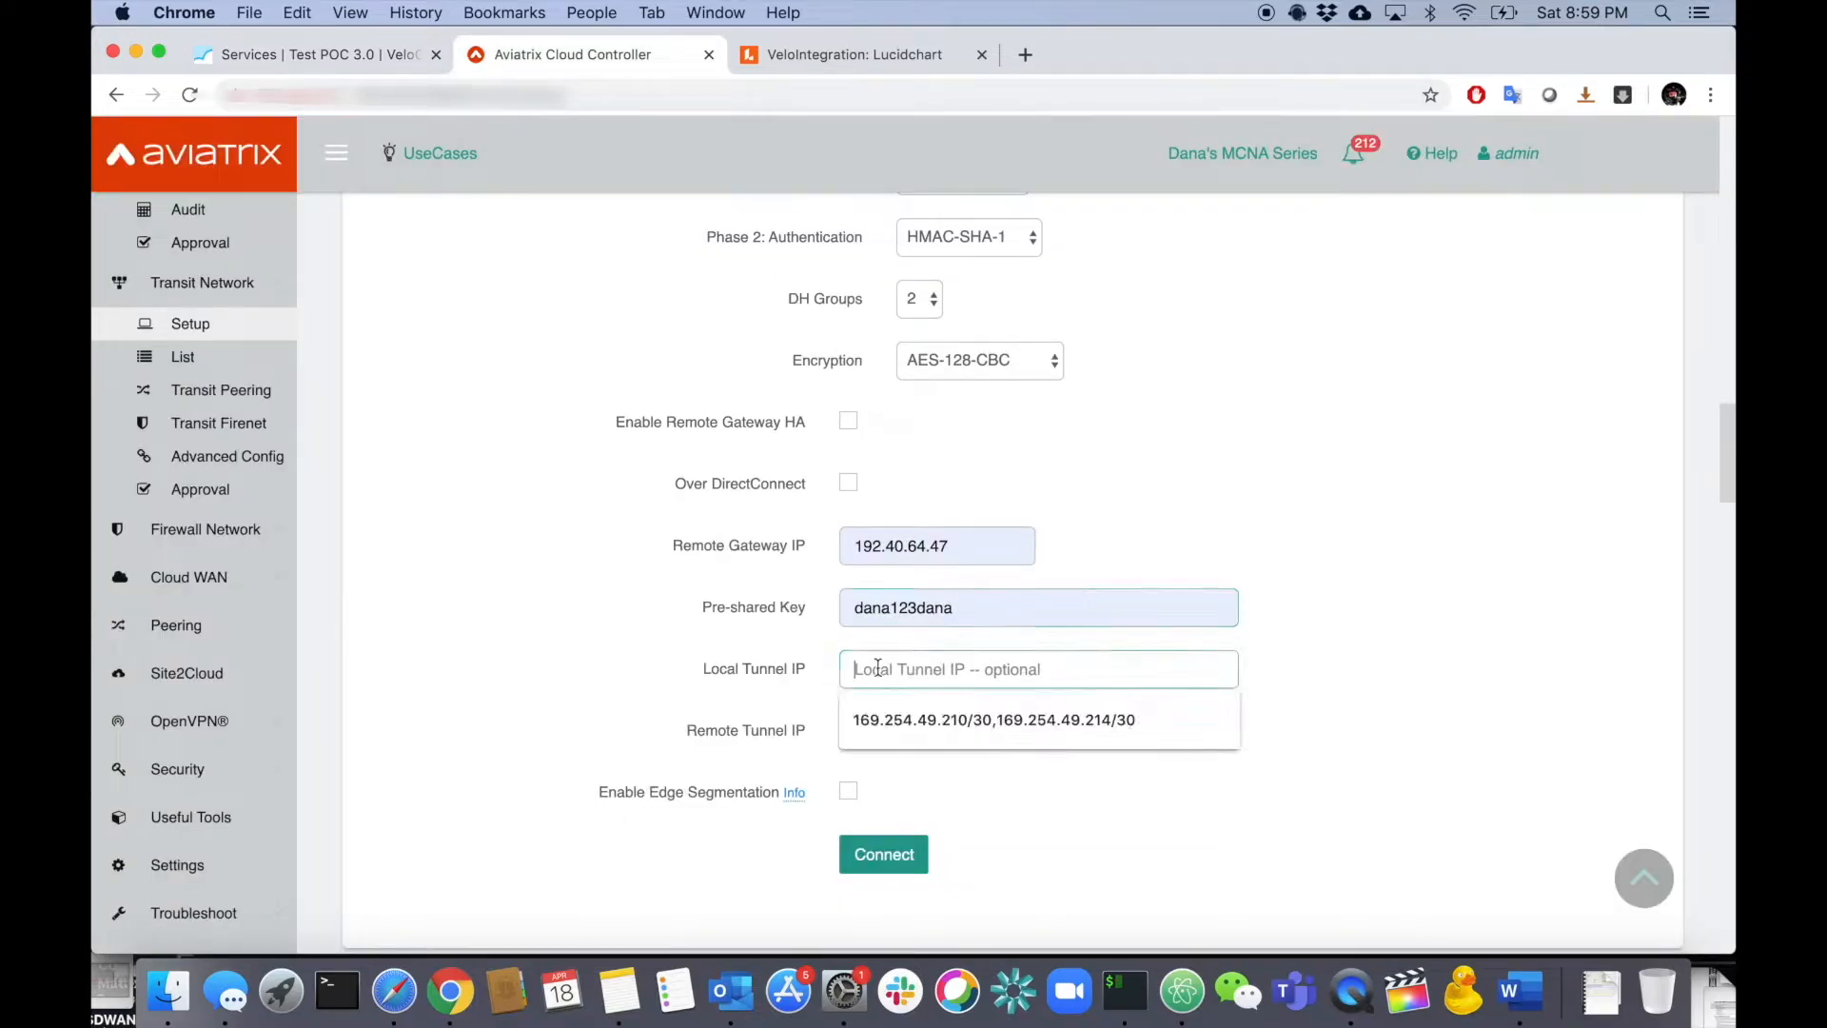
{"action": "left_click", "coordinate": [922, 721]}
Step: Set the remote tunnel IPs to 169.254.49.209/30,169.254.49.213/30
{"action": "left_click", "coordinate": [931, 742]}
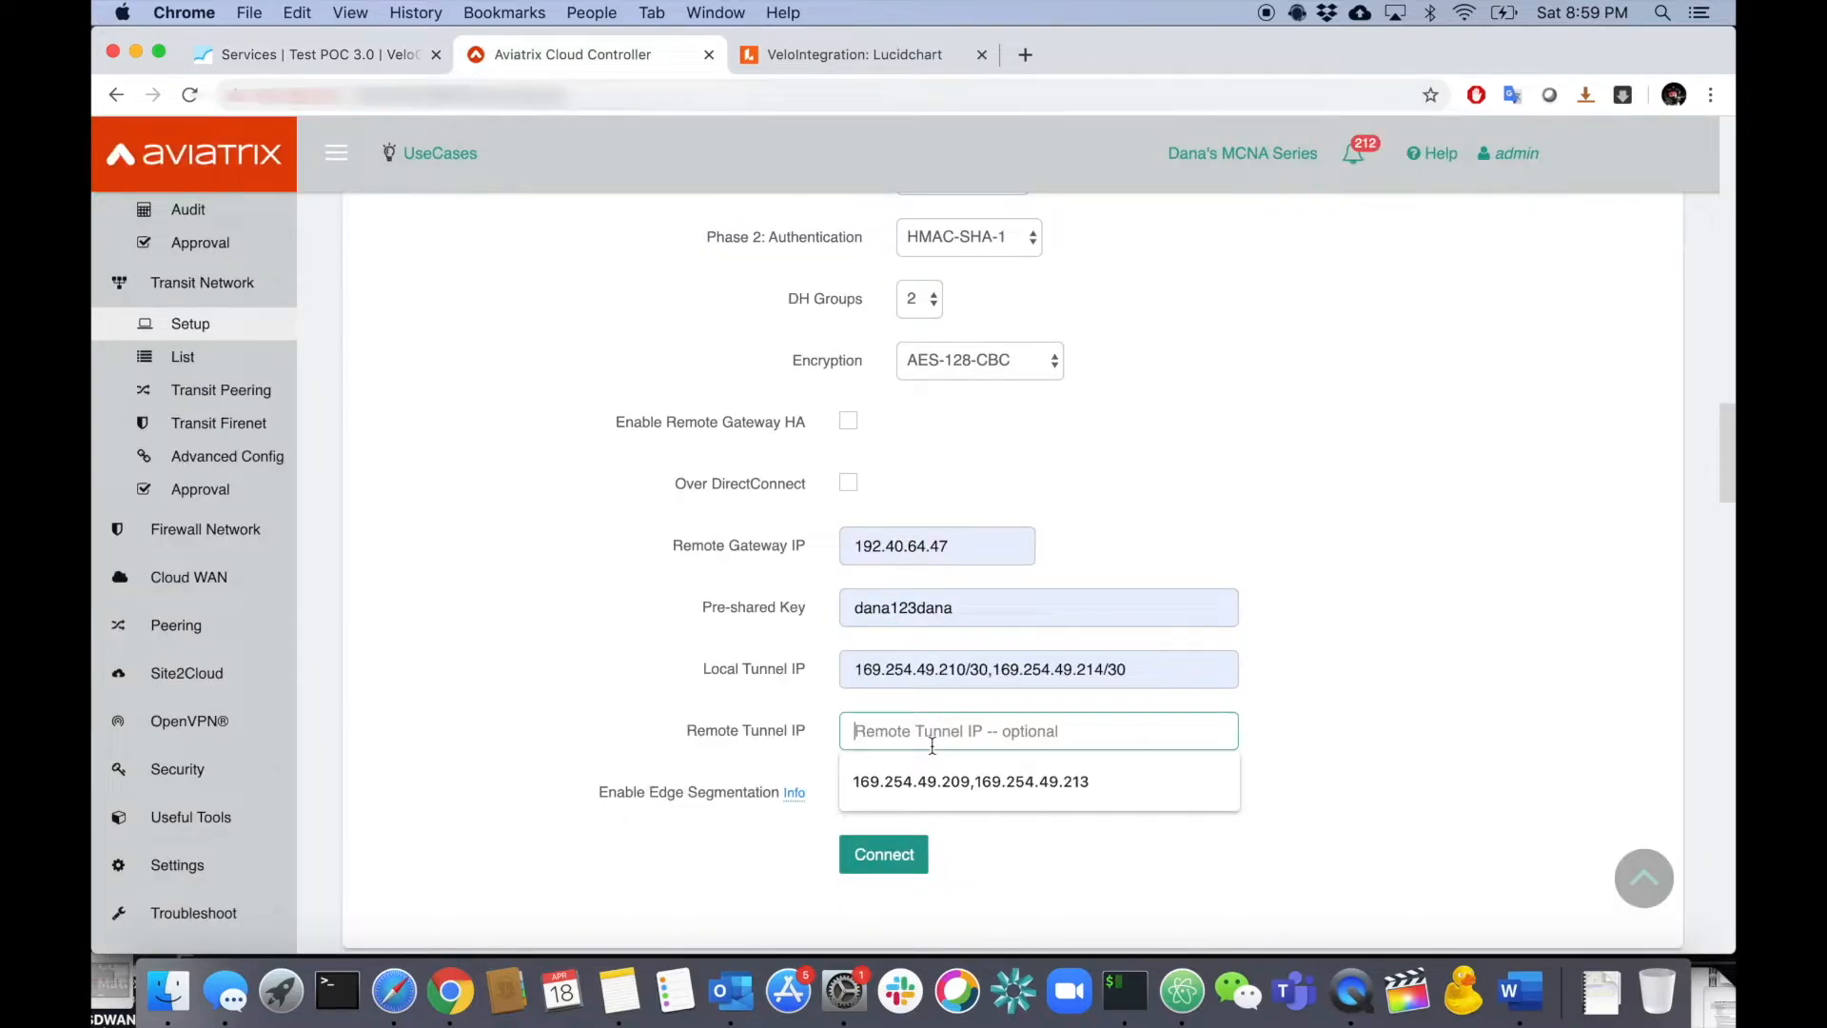
{"action": "left_click", "coordinate": [979, 782]}
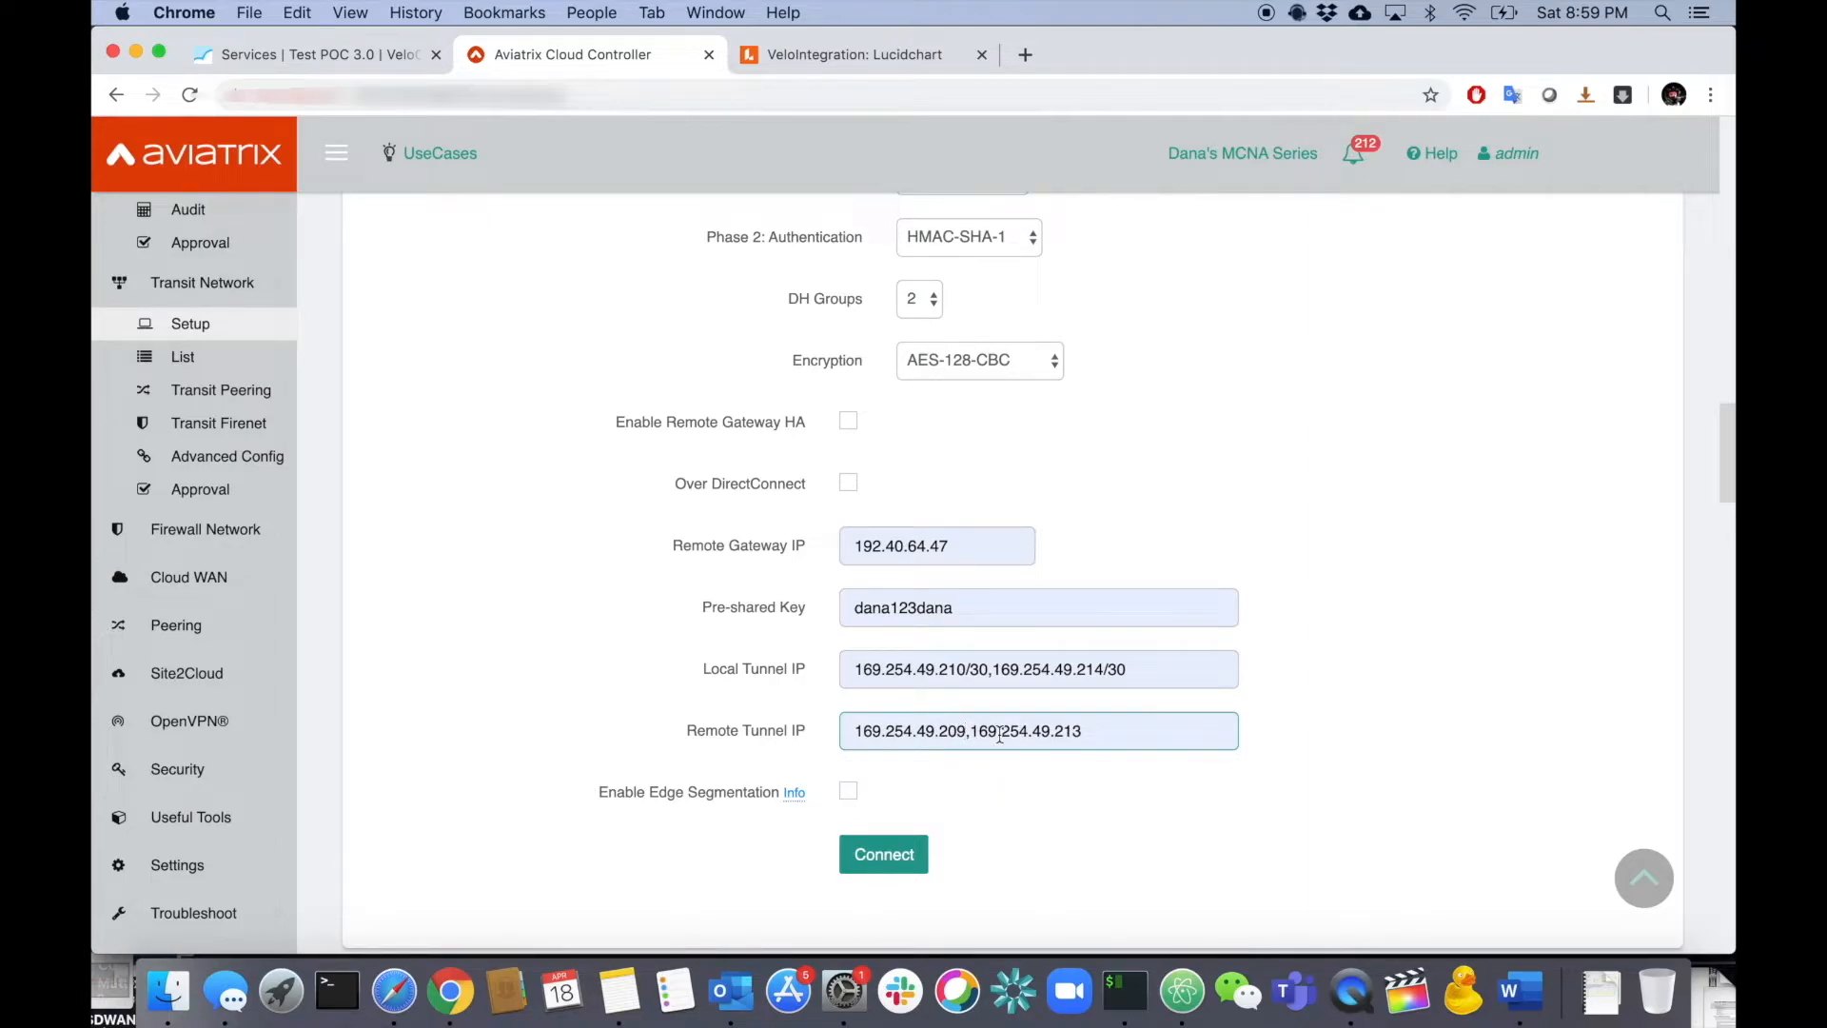
{"action": "left_click", "coordinate": [968, 731]}
{"action": "type", "text": "/30"}
{"action": "type", "text": "/30"}
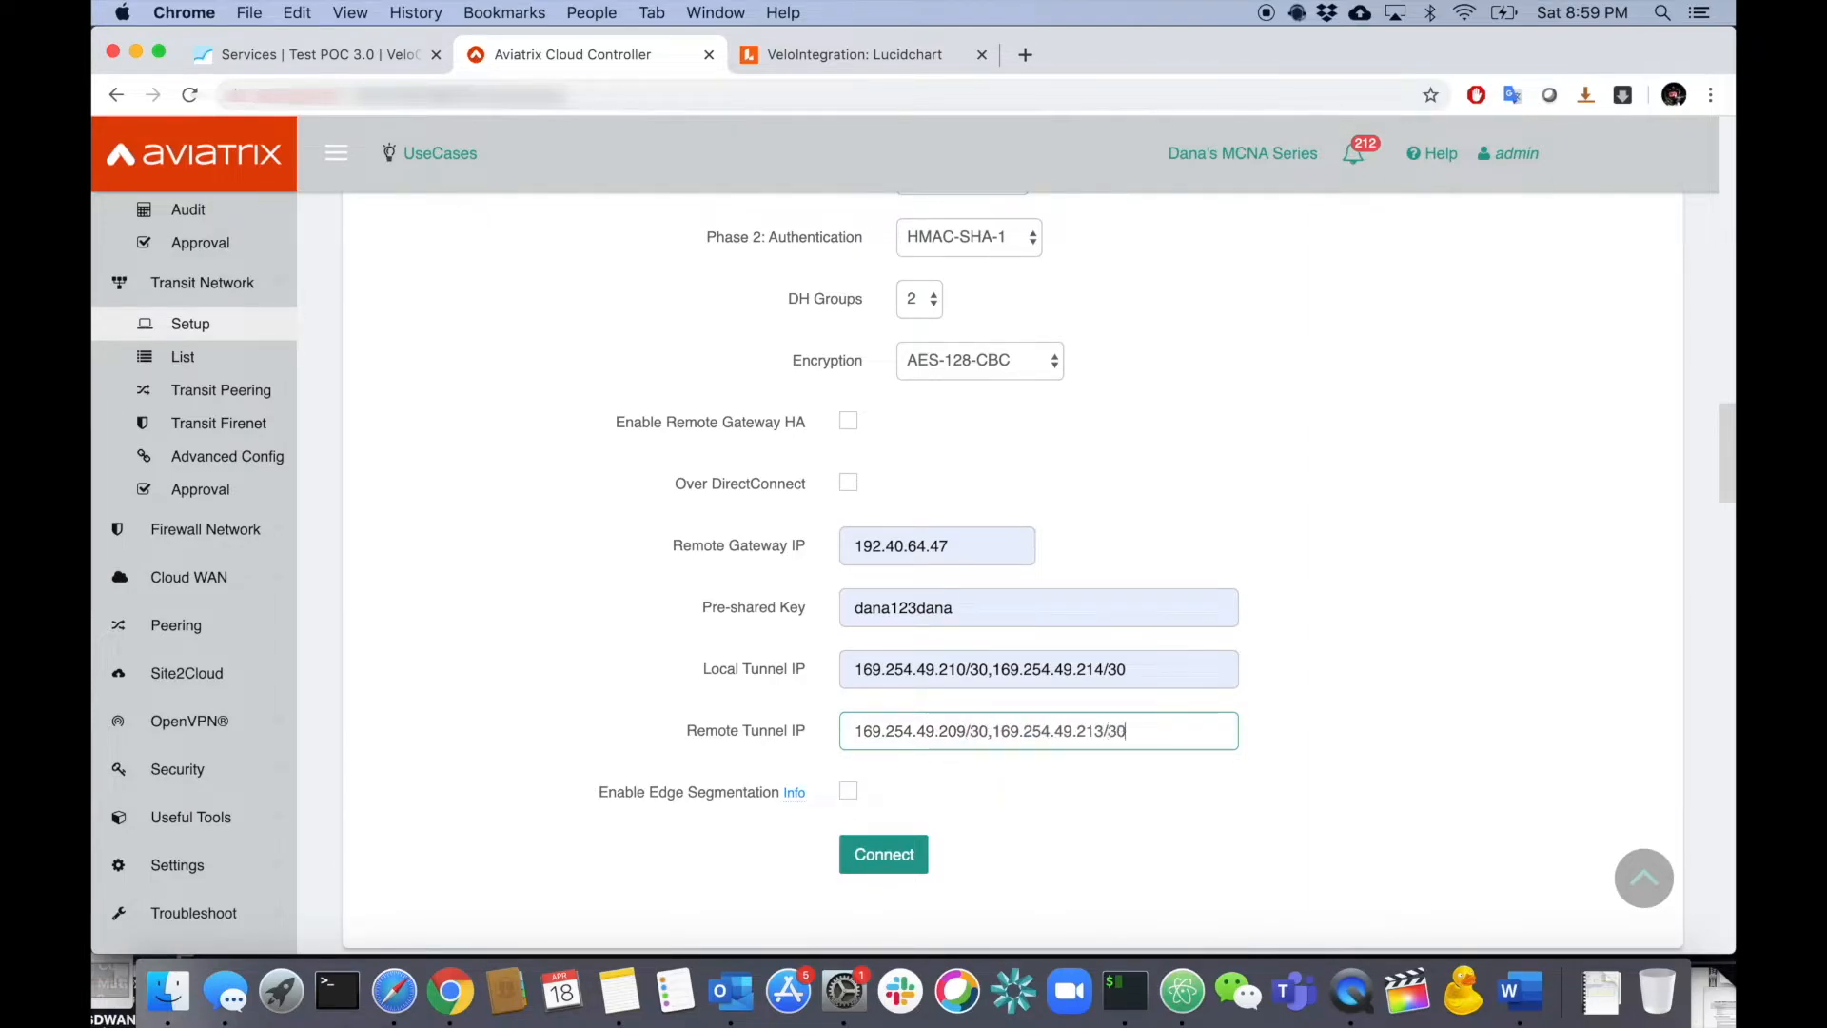
{"action": "left_click", "coordinate": [1407, 690]}
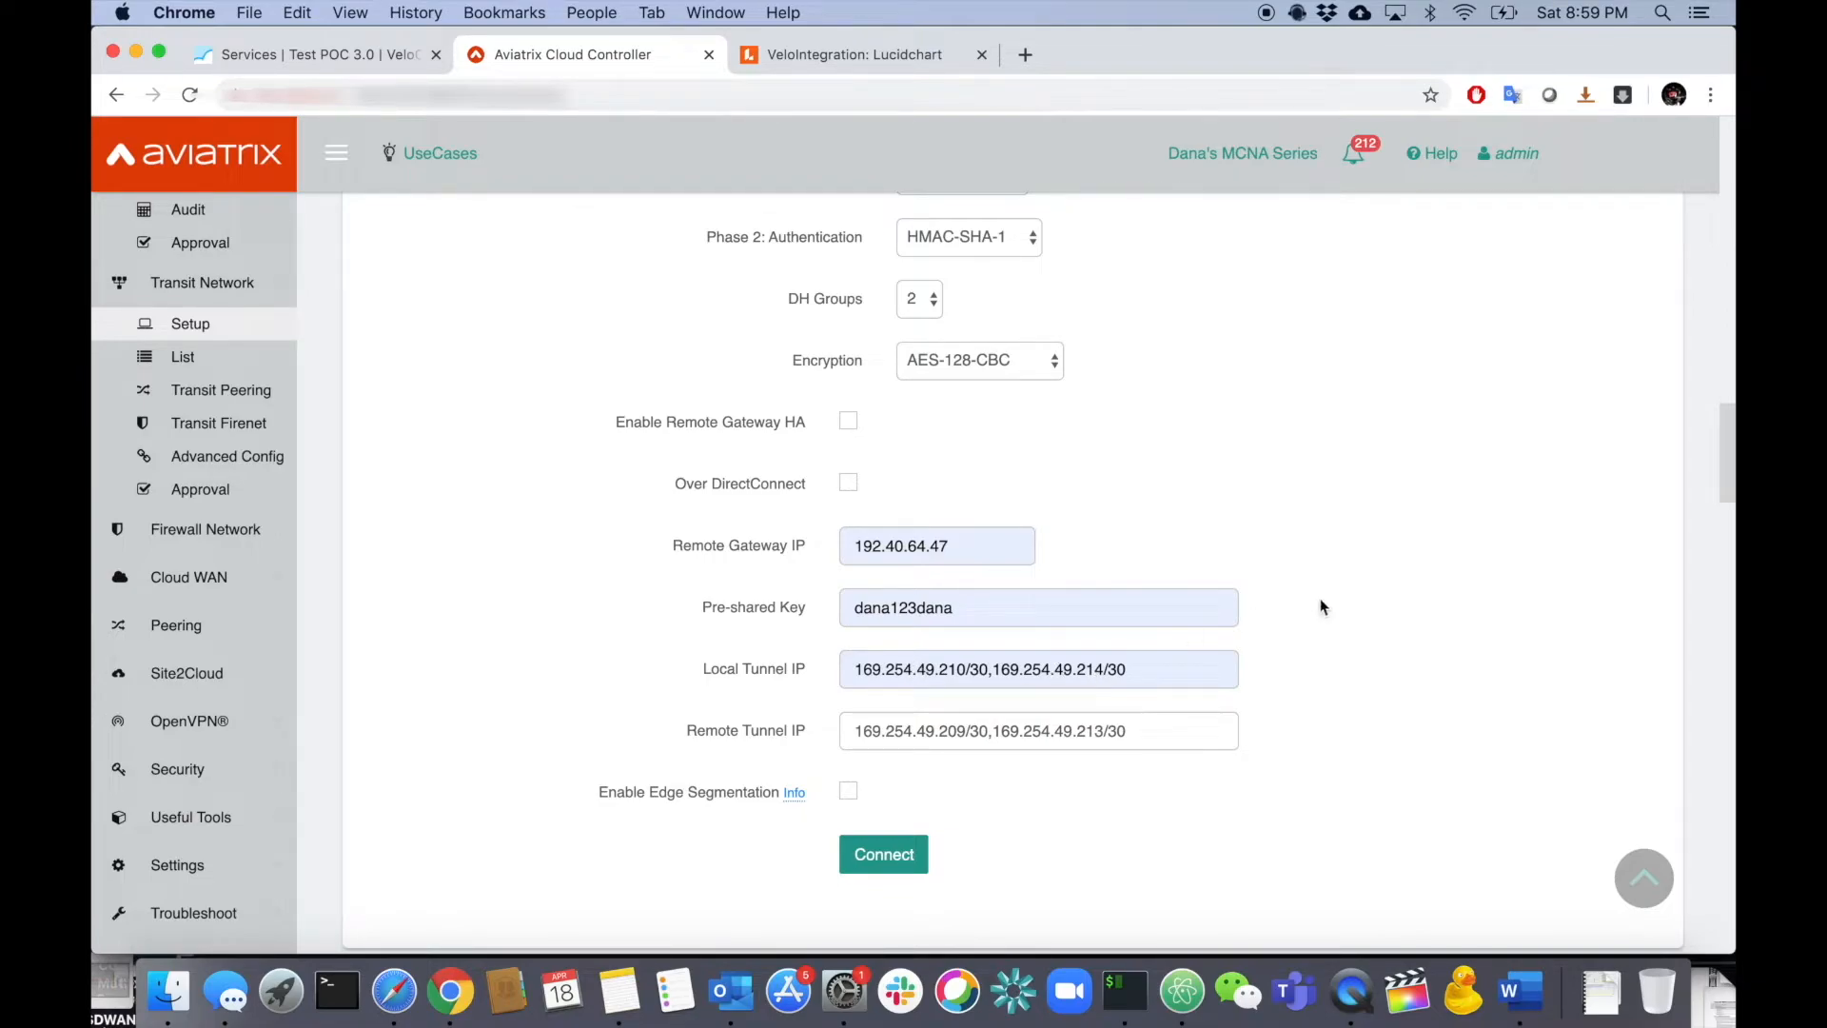
Step: Connect the transit gateway to the external device and confirm the connection
{"action": "scroll", "coordinate": [1328, 593], "scroll_direction": "down", "scroll_amount": 2}
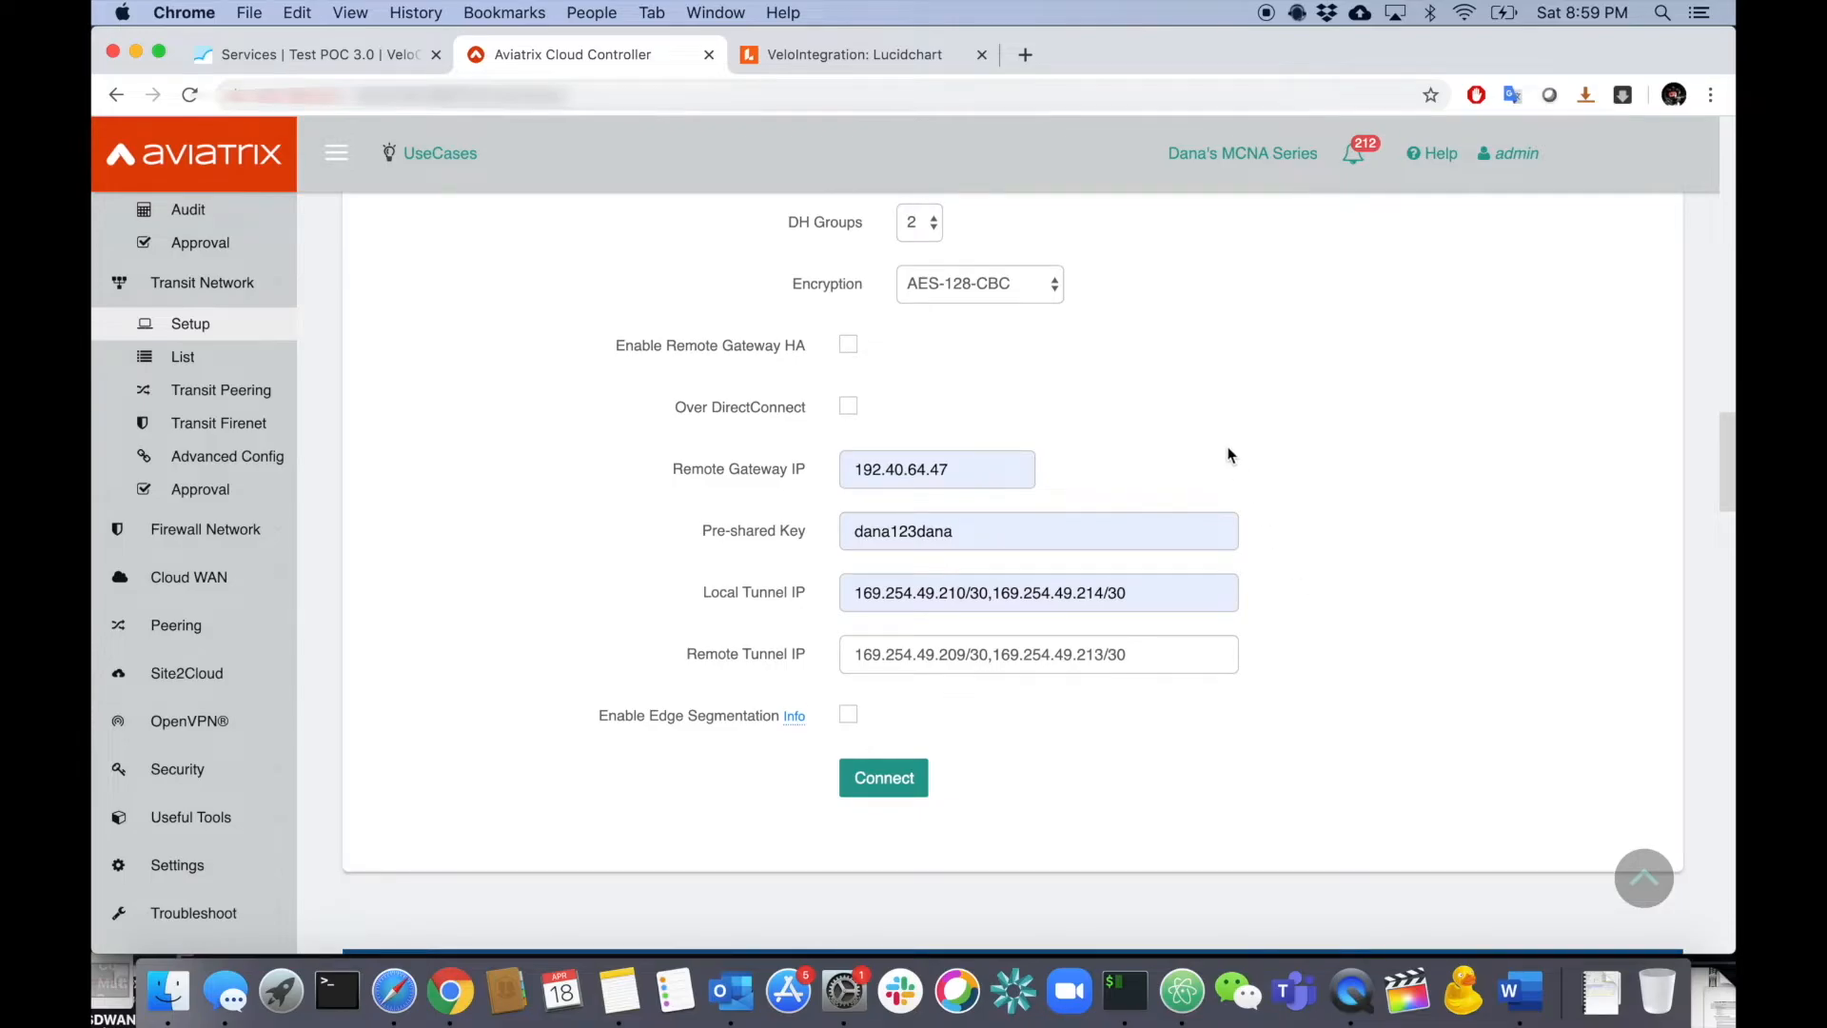
{"action": "left_click", "coordinate": [885, 780]}
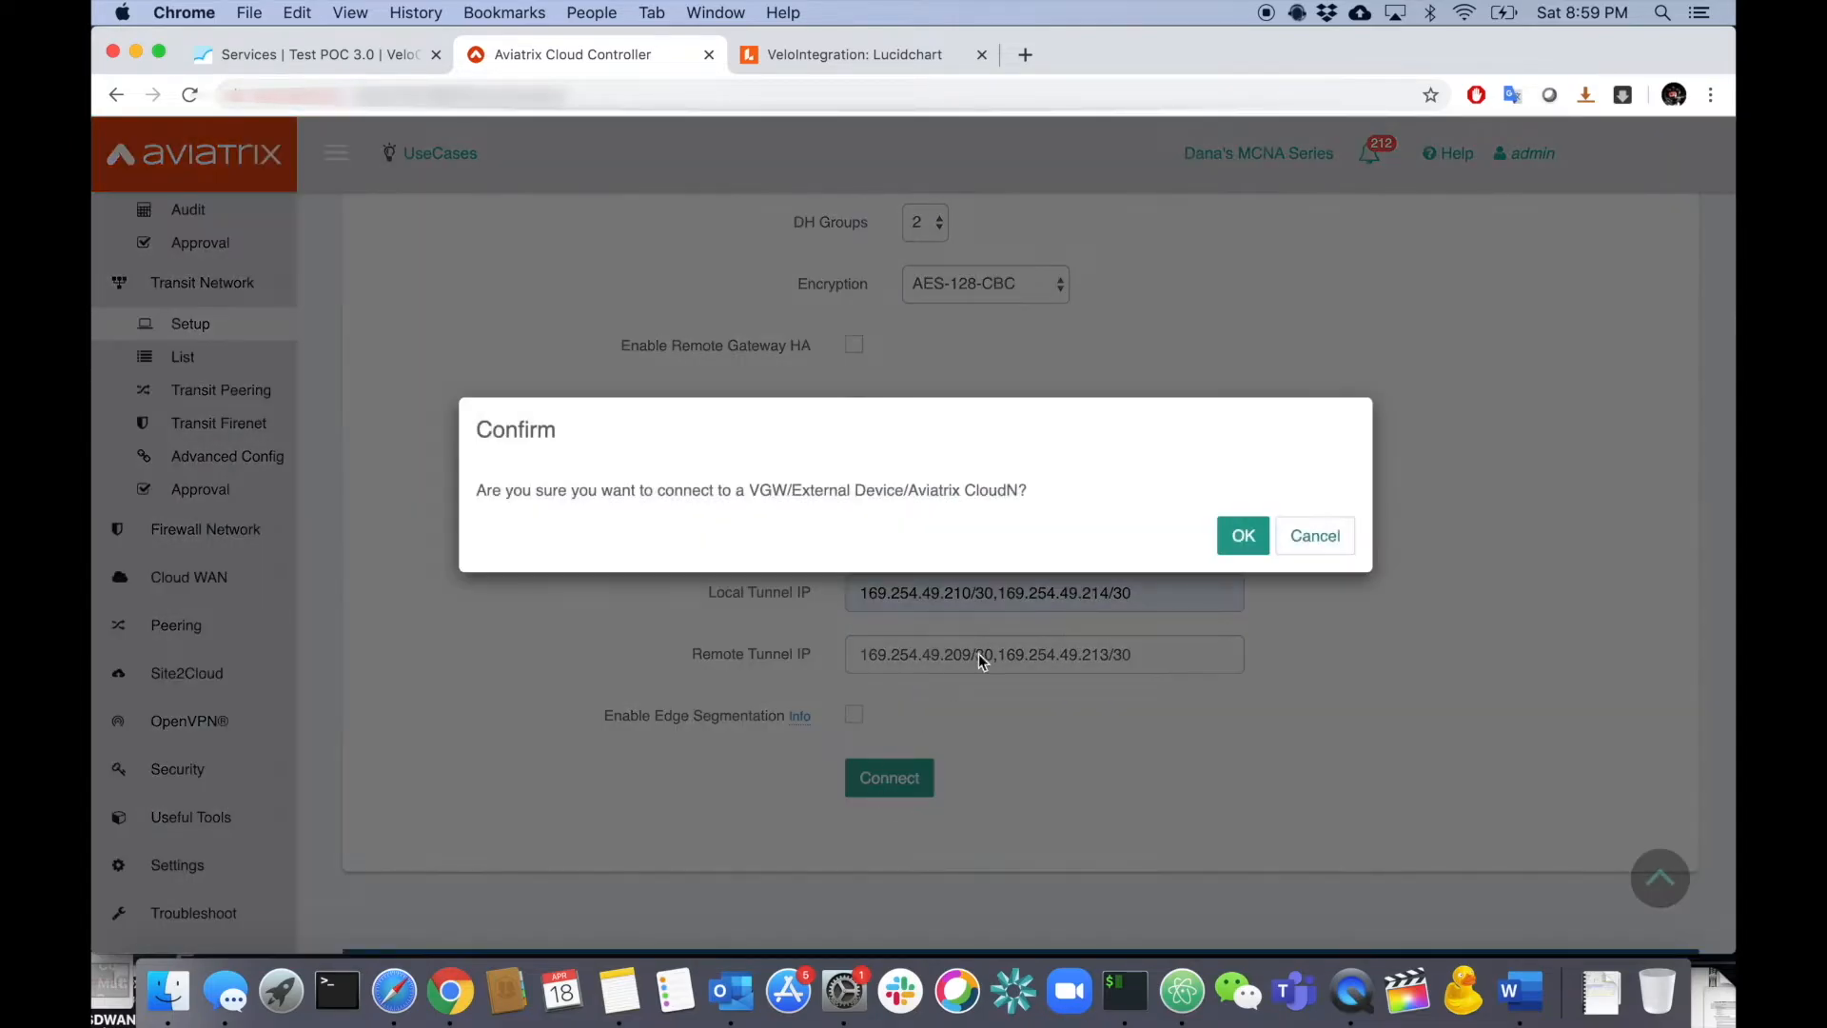
{"action": "left_click", "coordinate": [1223, 540]}
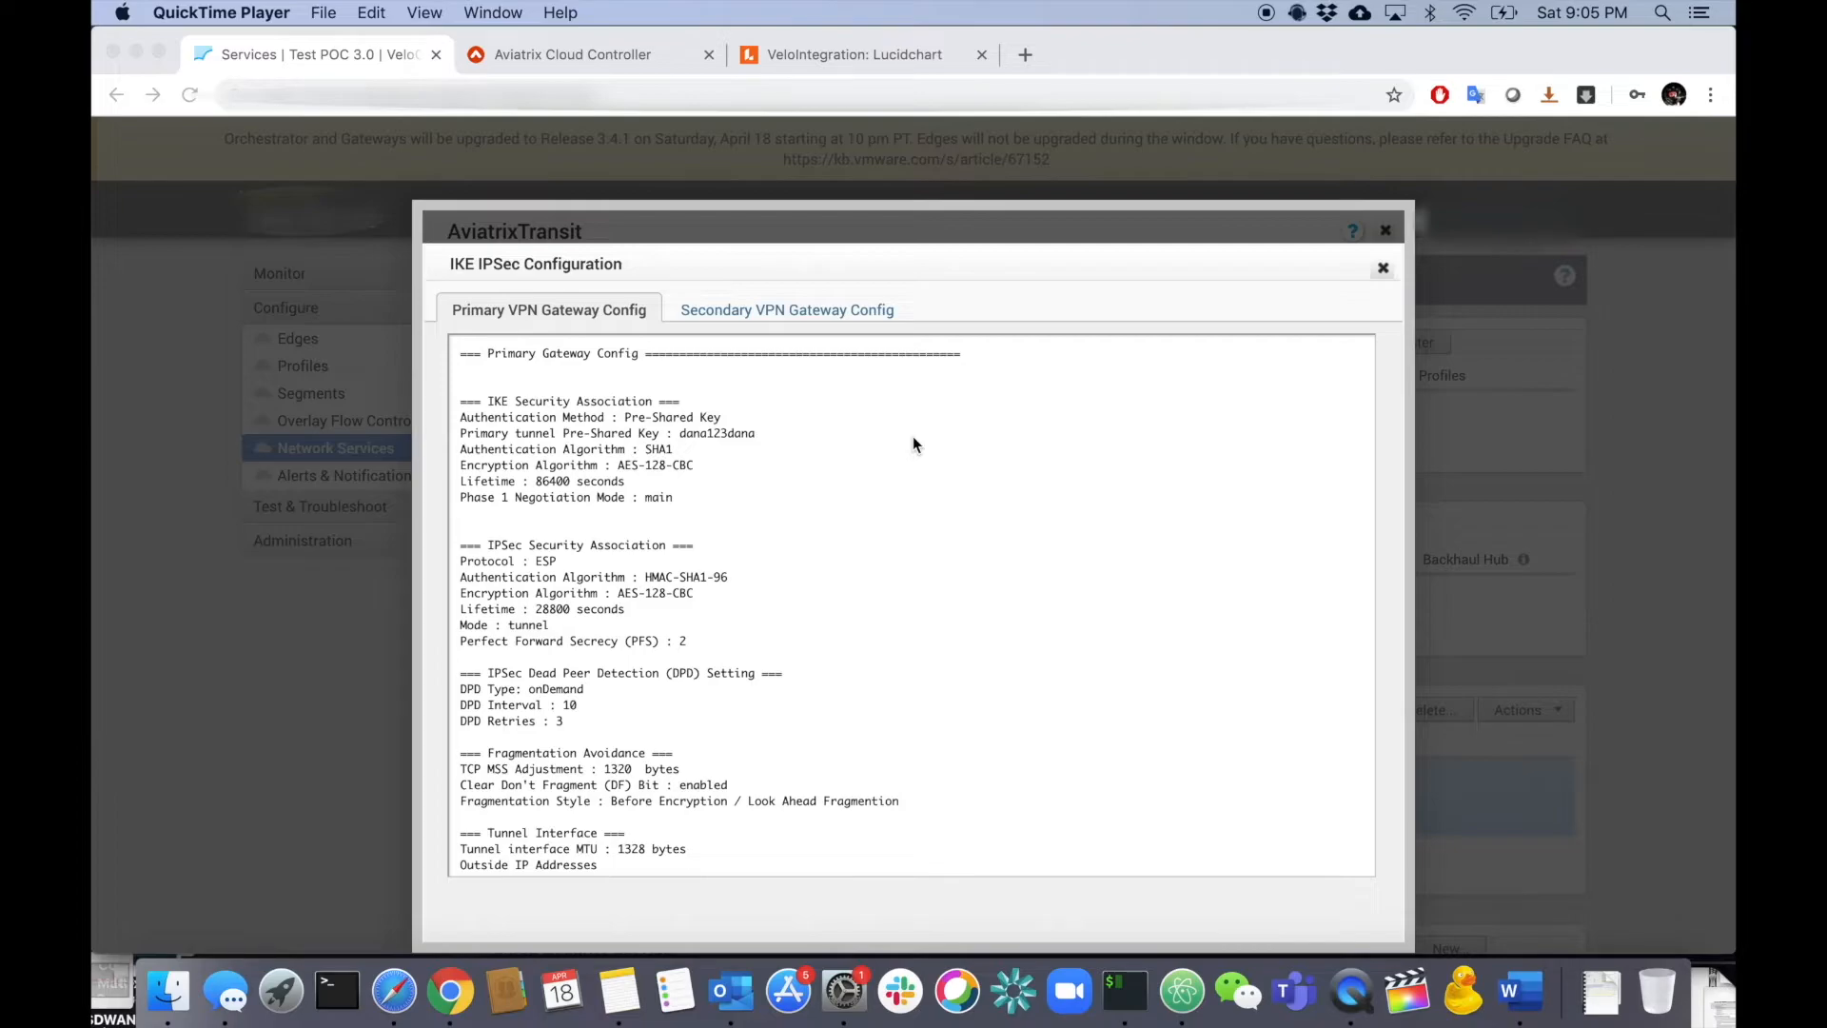
Step: In VeloCloud, close the AviatrixTransit site dialogs and open the Cloud VPN device settings of the remote site's configuration profile
{"action": "left_click", "coordinate": [1383, 268]}
{"action": "left_click", "coordinate": [1383, 268]}
{"action": "left_click", "coordinate": [1387, 231]}
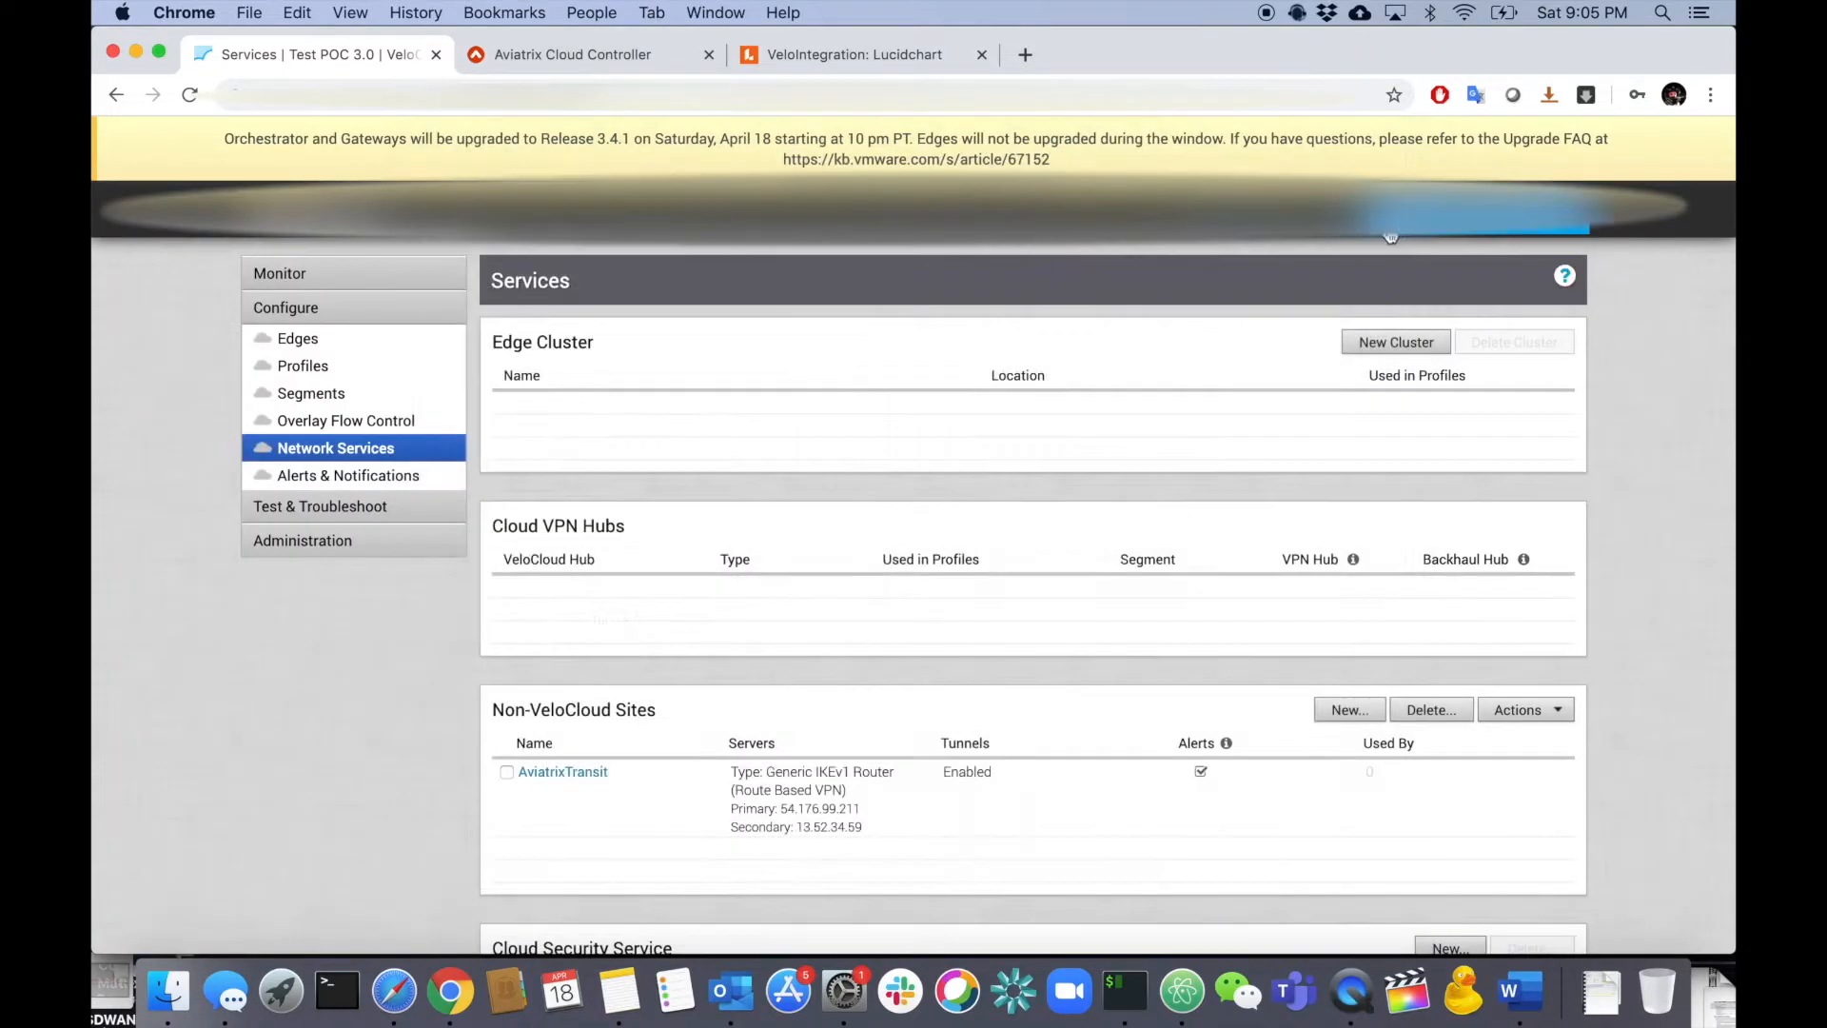
{"action": "left_click", "coordinate": [323, 364]}
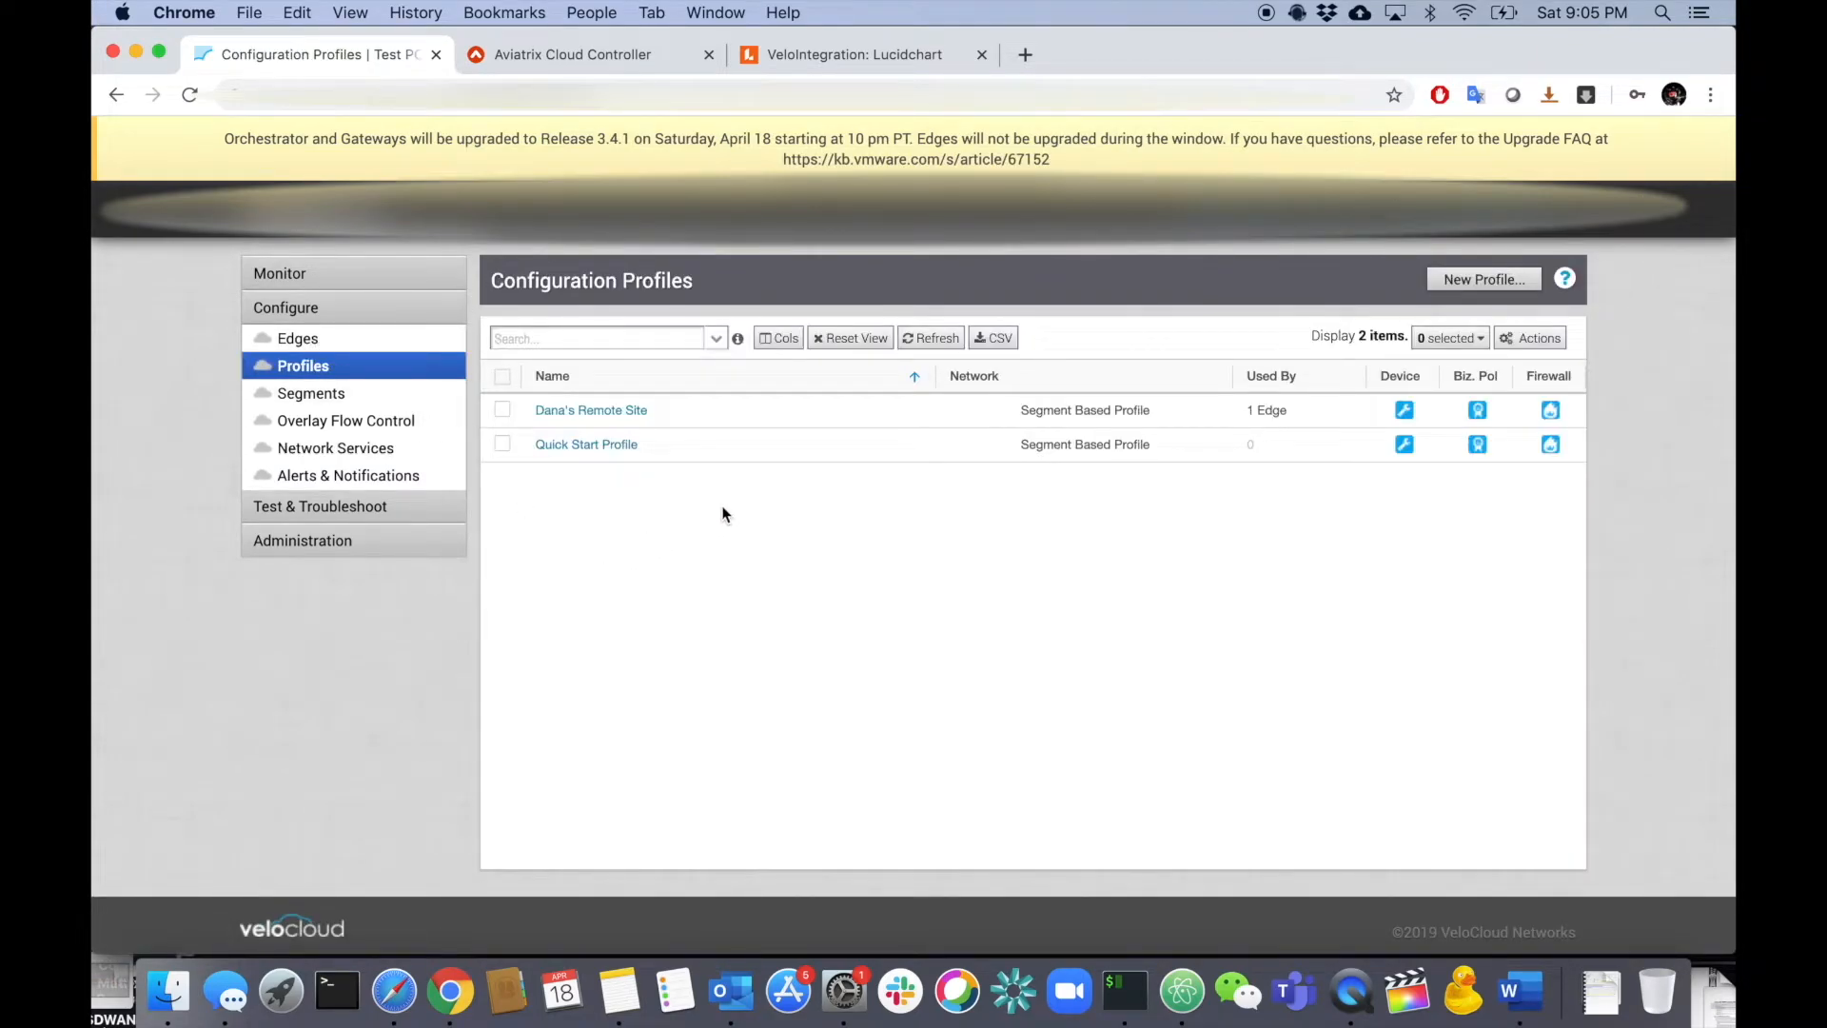
{"action": "left_click", "coordinate": [609, 412]}
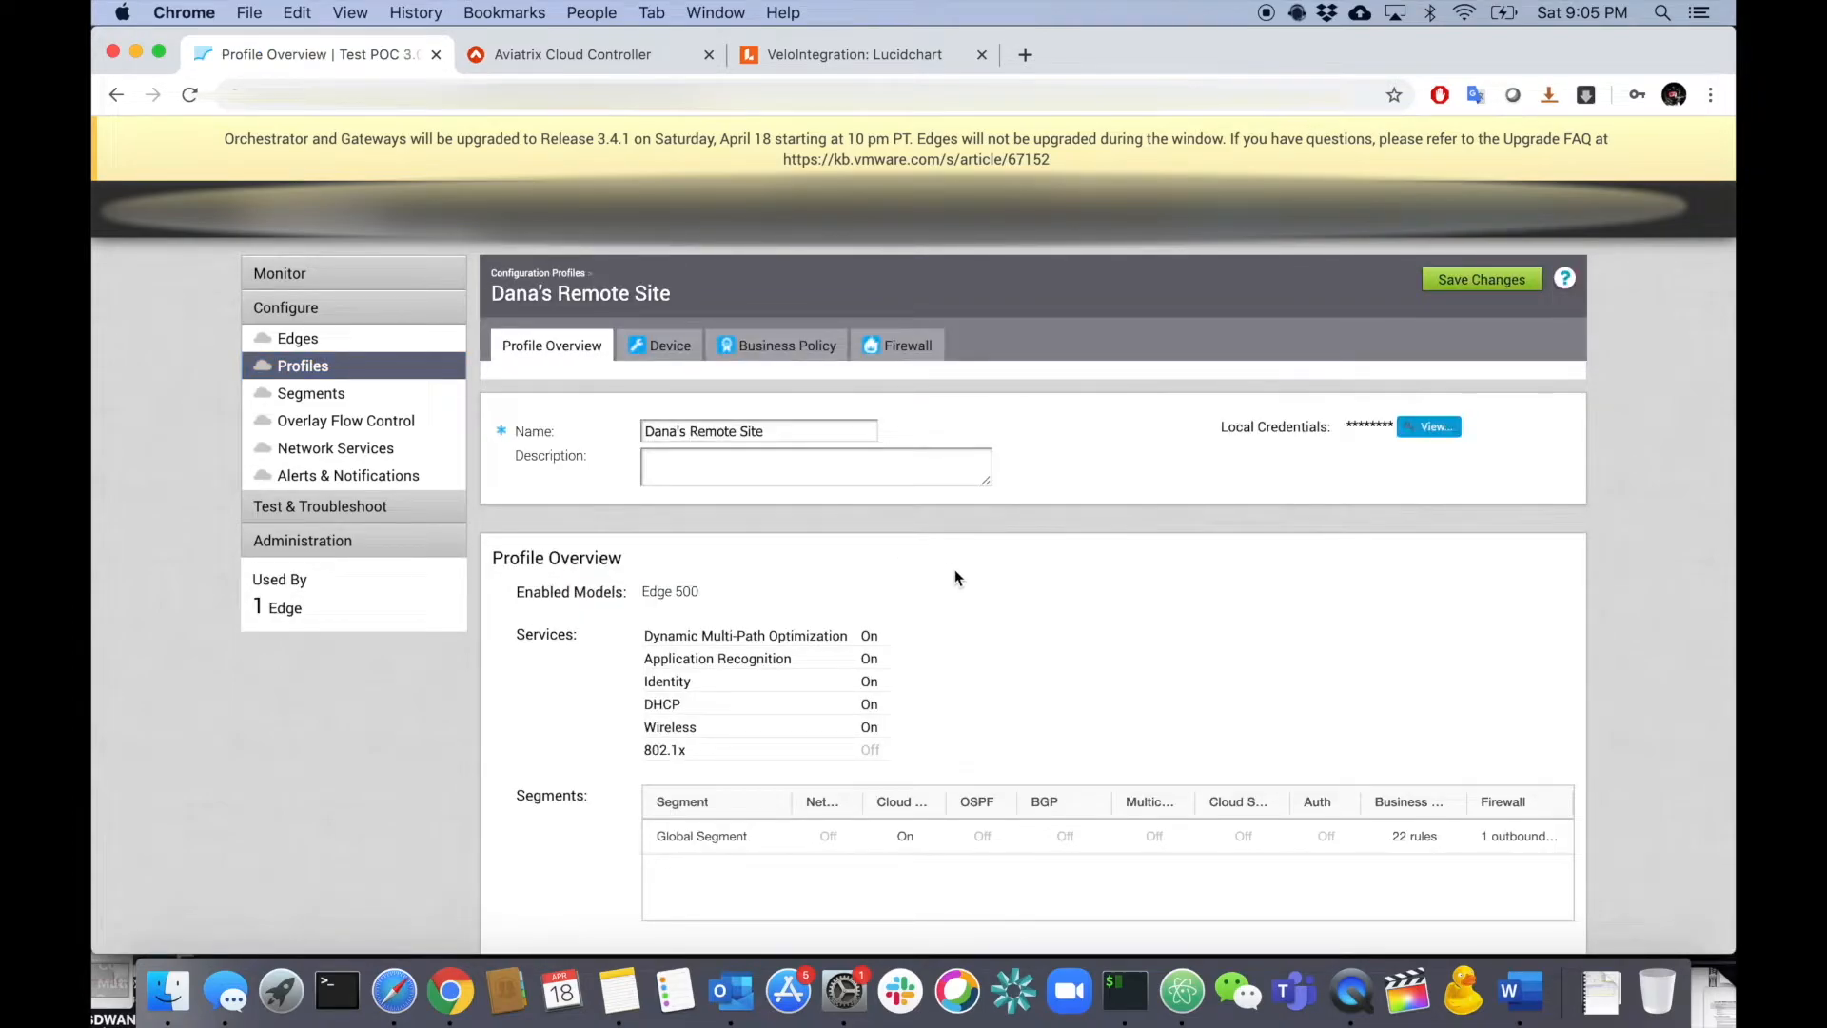
{"action": "left_click", "coordinate": [679, 351]}
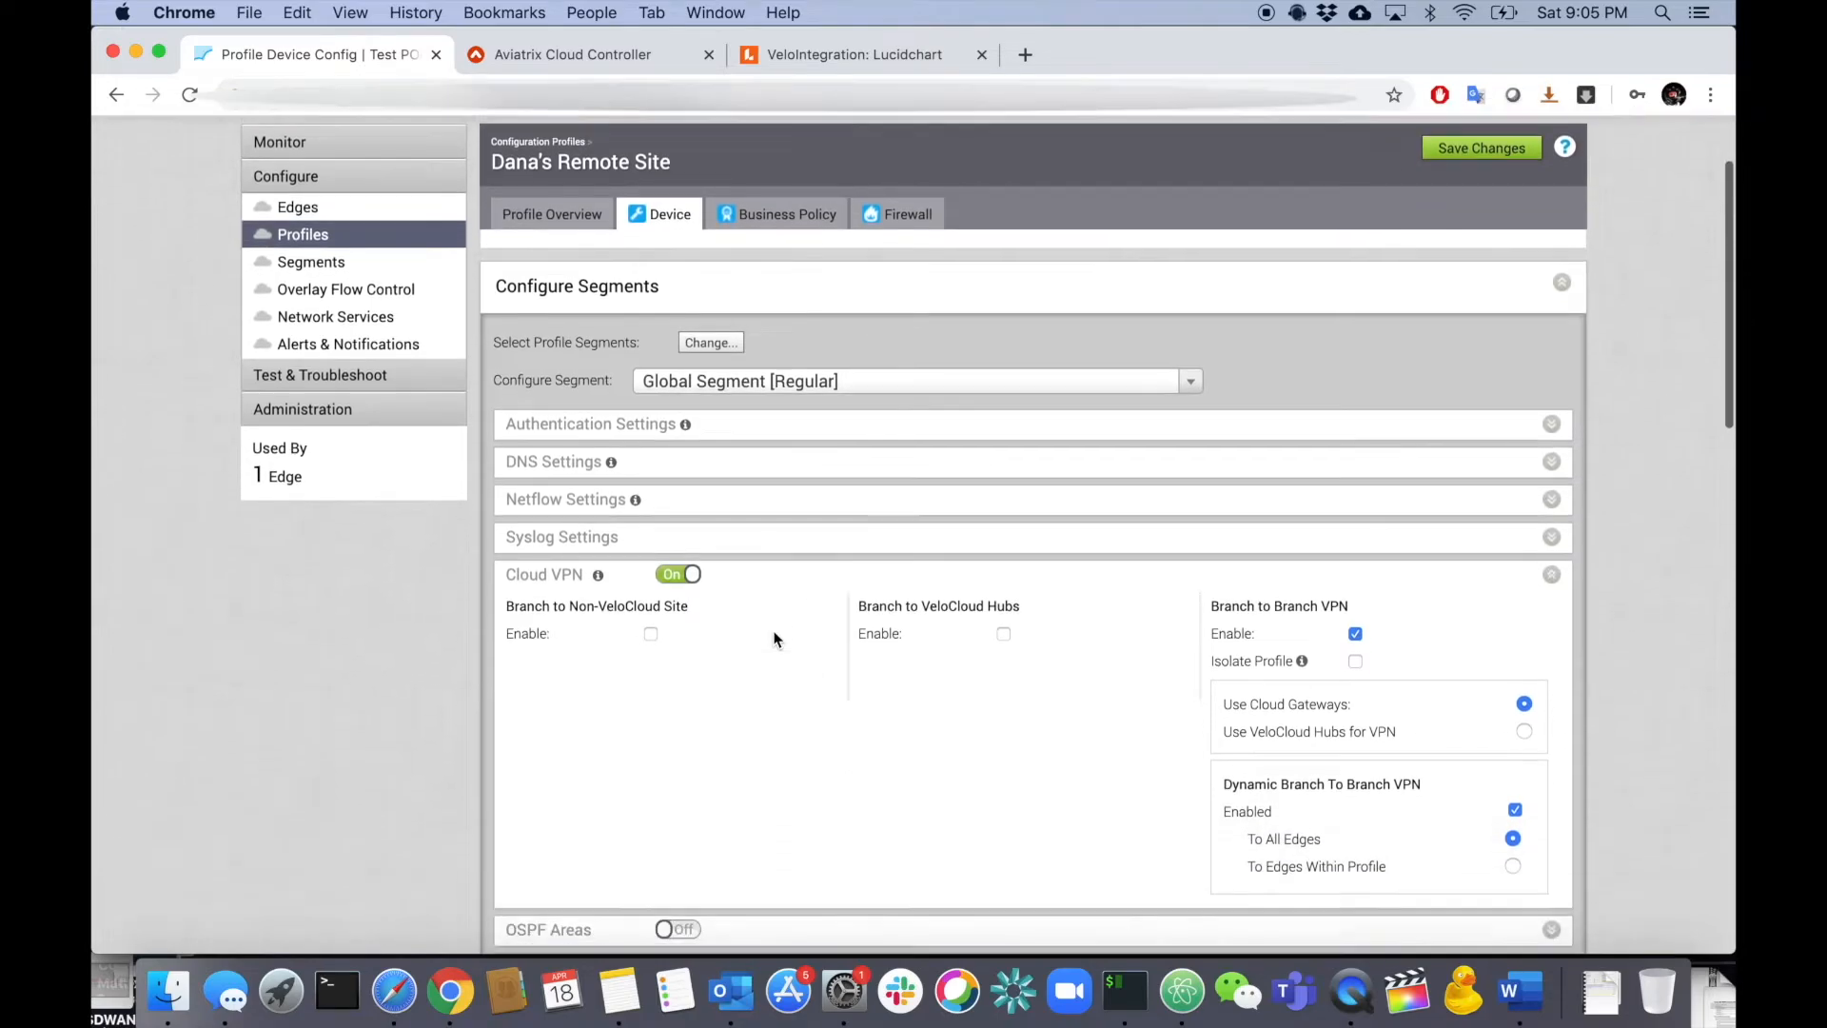
{"action": "scroll", "coordinate": [775, 638], "scroll_direction": "down", "scroll_amount": 5}
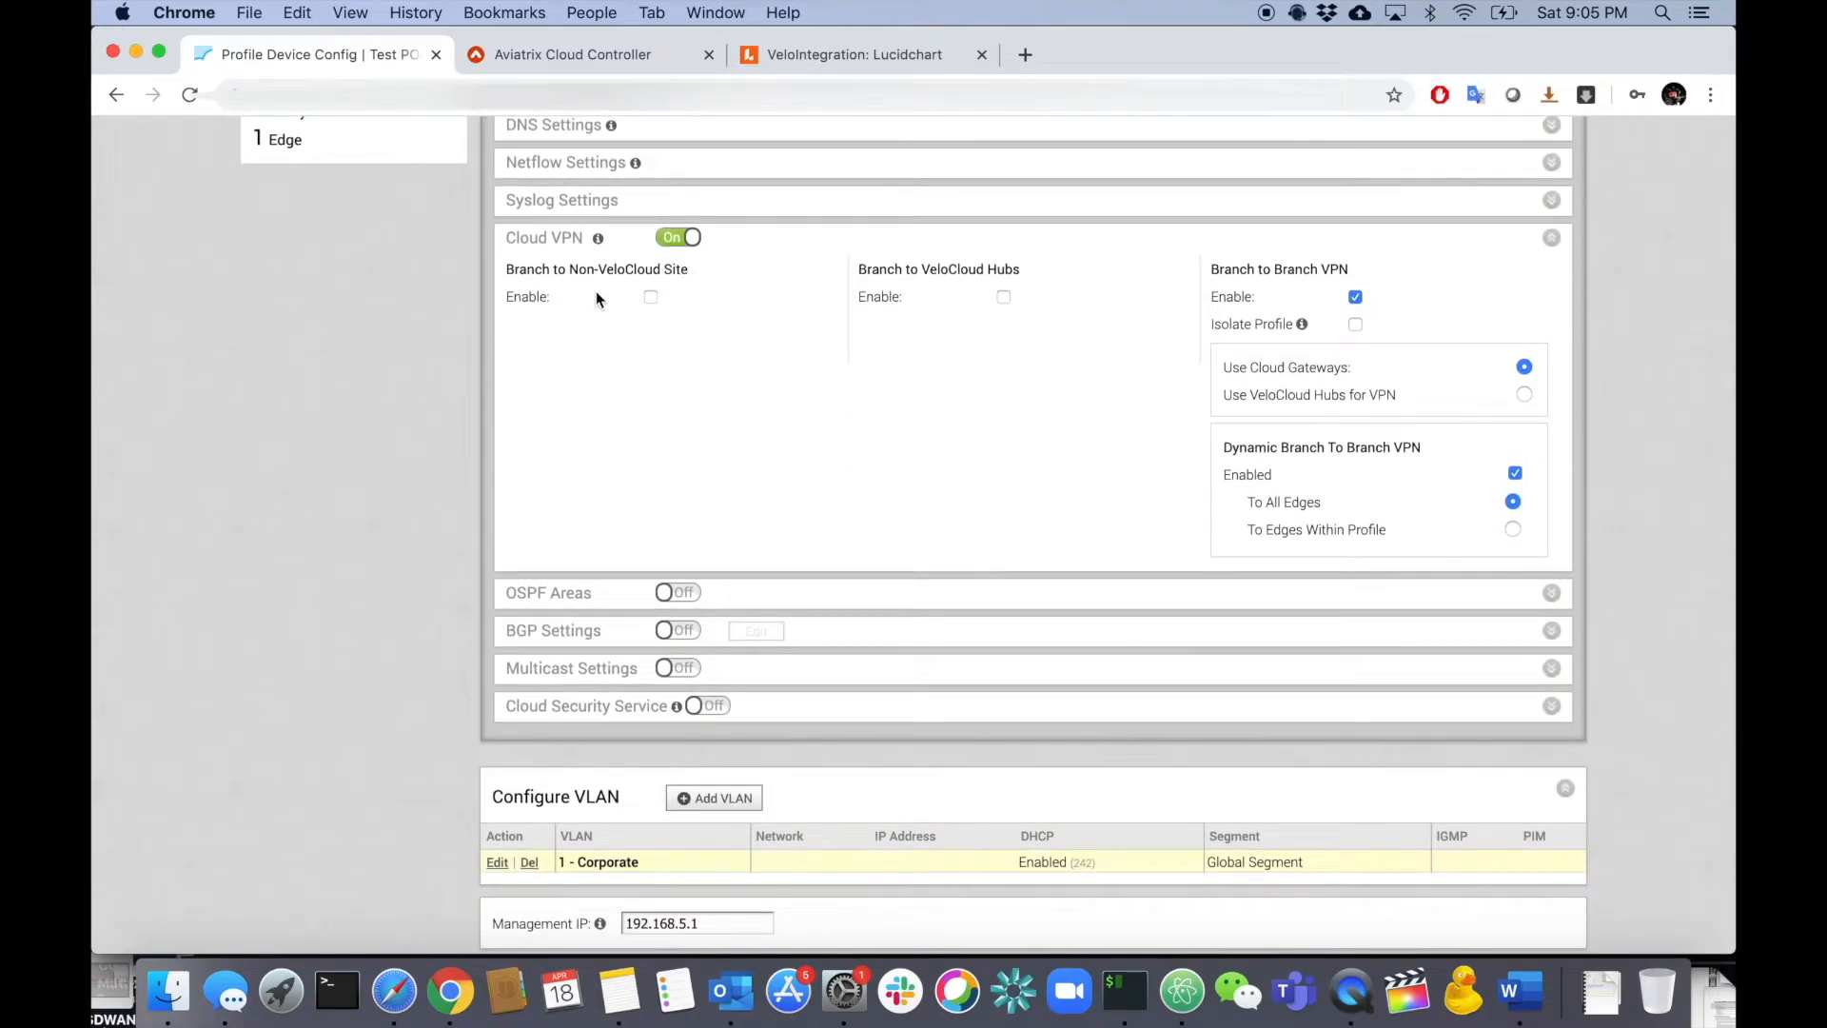
Step: Enable Branch to Non-VeloCloud Site in the profile's Cloud VPN settings, select AviatrixTransit as the site, and save the changes
{"action": "scroll", "coordinate": [609, 285], "scroll_direction": "up", "scroll_amount": 2}
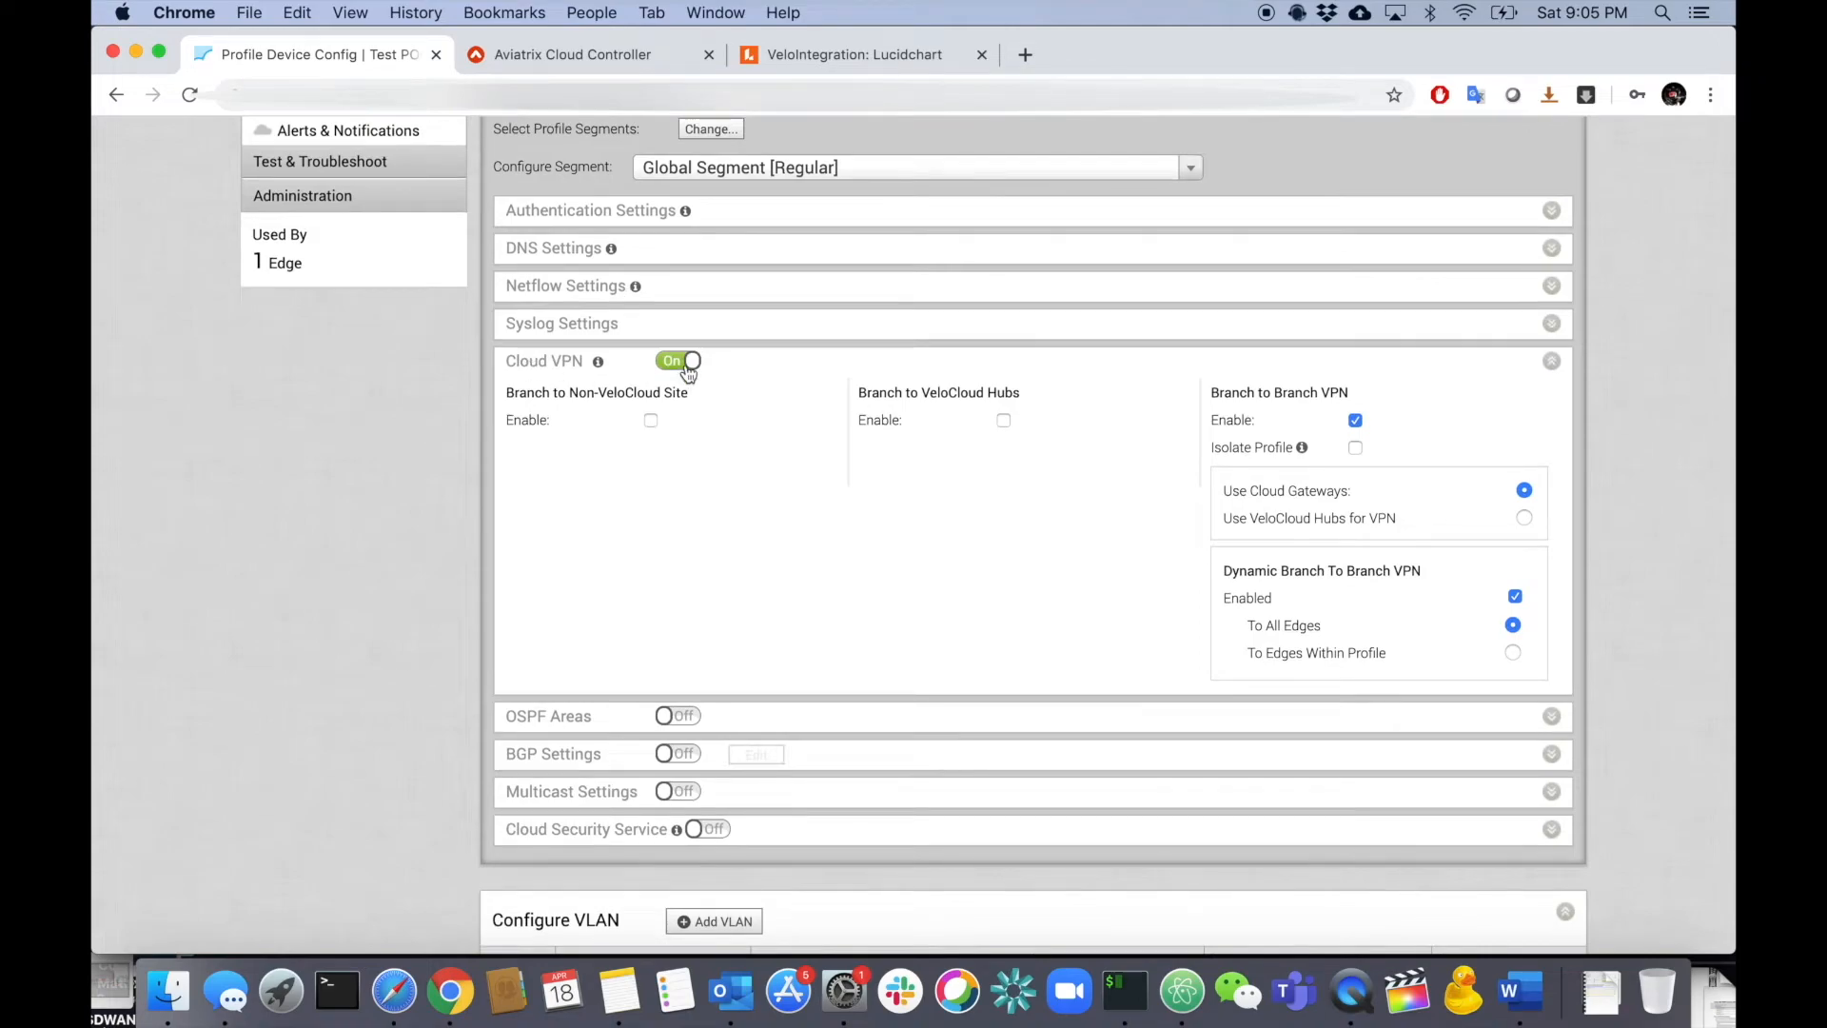
{"action": "left_click", "coordinate": [653, 420]}
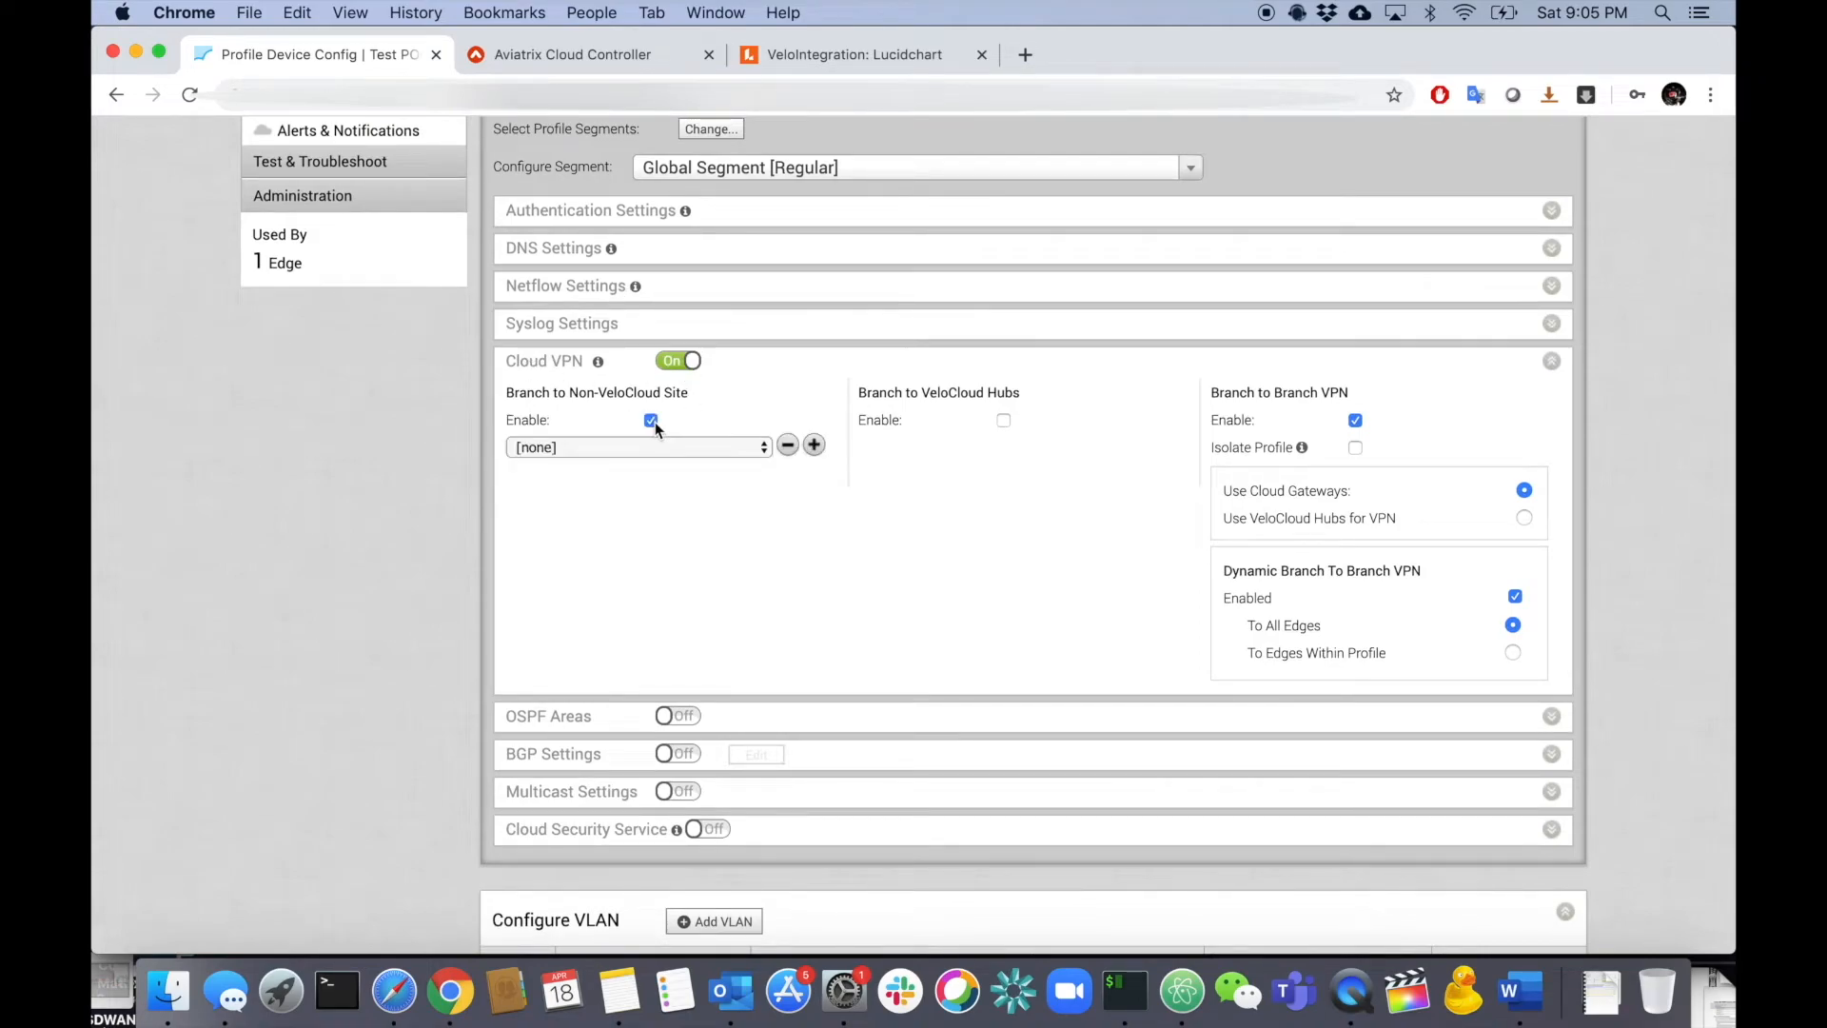
{"action": "left_click", "coordinate": [642, 447]}
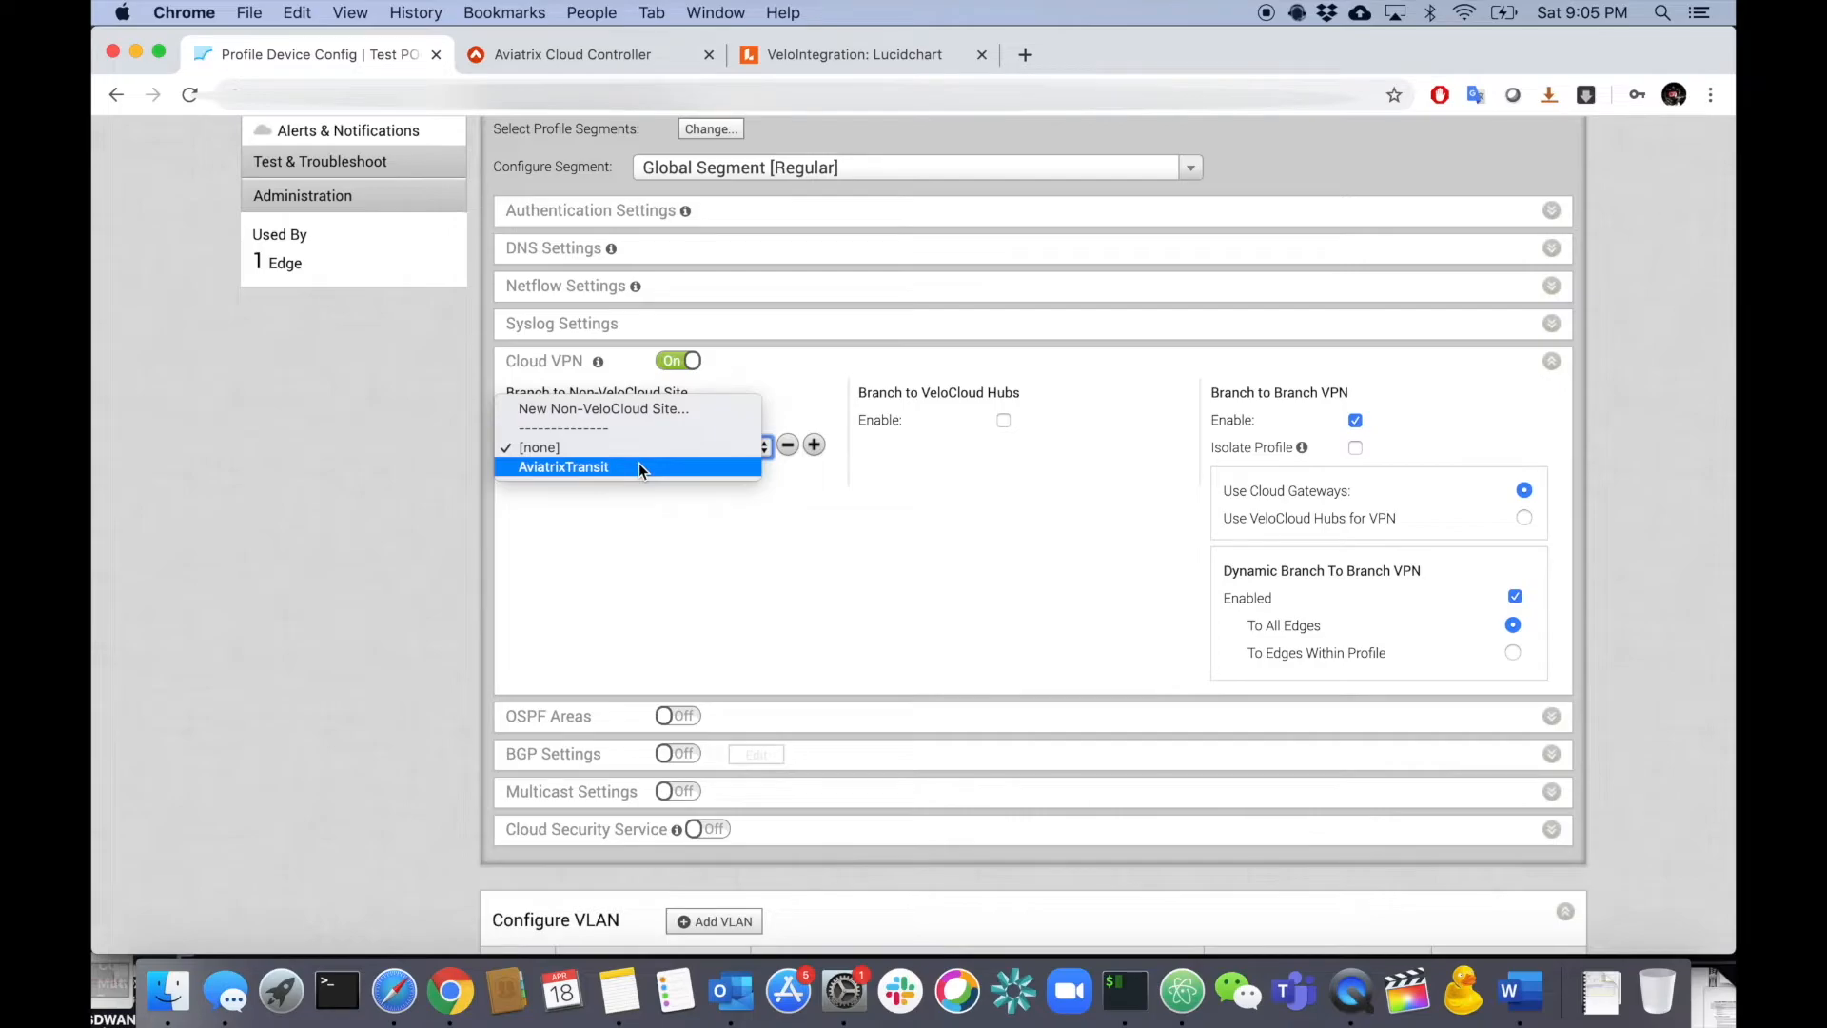
{"action": "left_click", "coordinate": [638, 466]}
{"action": "scroll", "coordinate": [909, 626], "scroll_direction": "down", "scroll_amount": 1}
{"action": "scroll", "coordinate": [909, 625], "scroll_direction": "down", "scroll_amount": 5}
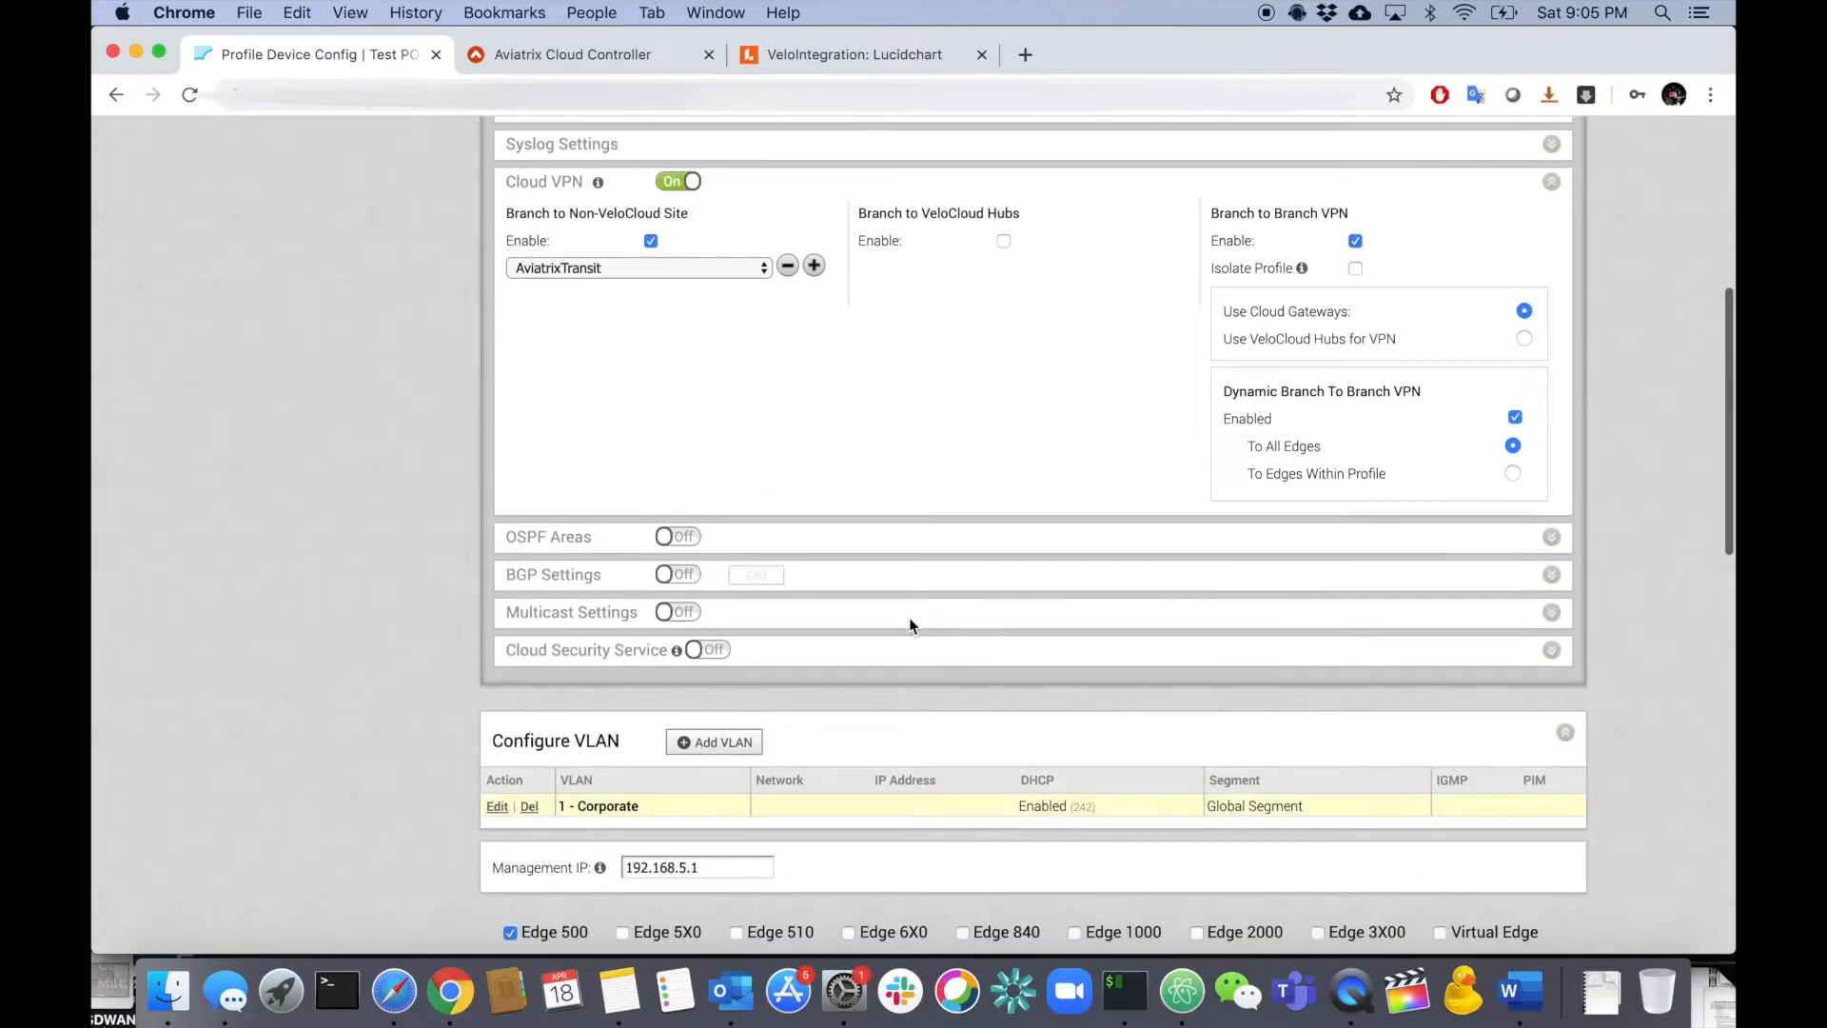
{"action": "scroll", "coordinate": [910, 624], "scroll_direction": "up", "scroll_amount": 10}
{"action": "left_click", "coordinate": [1523, 282]}
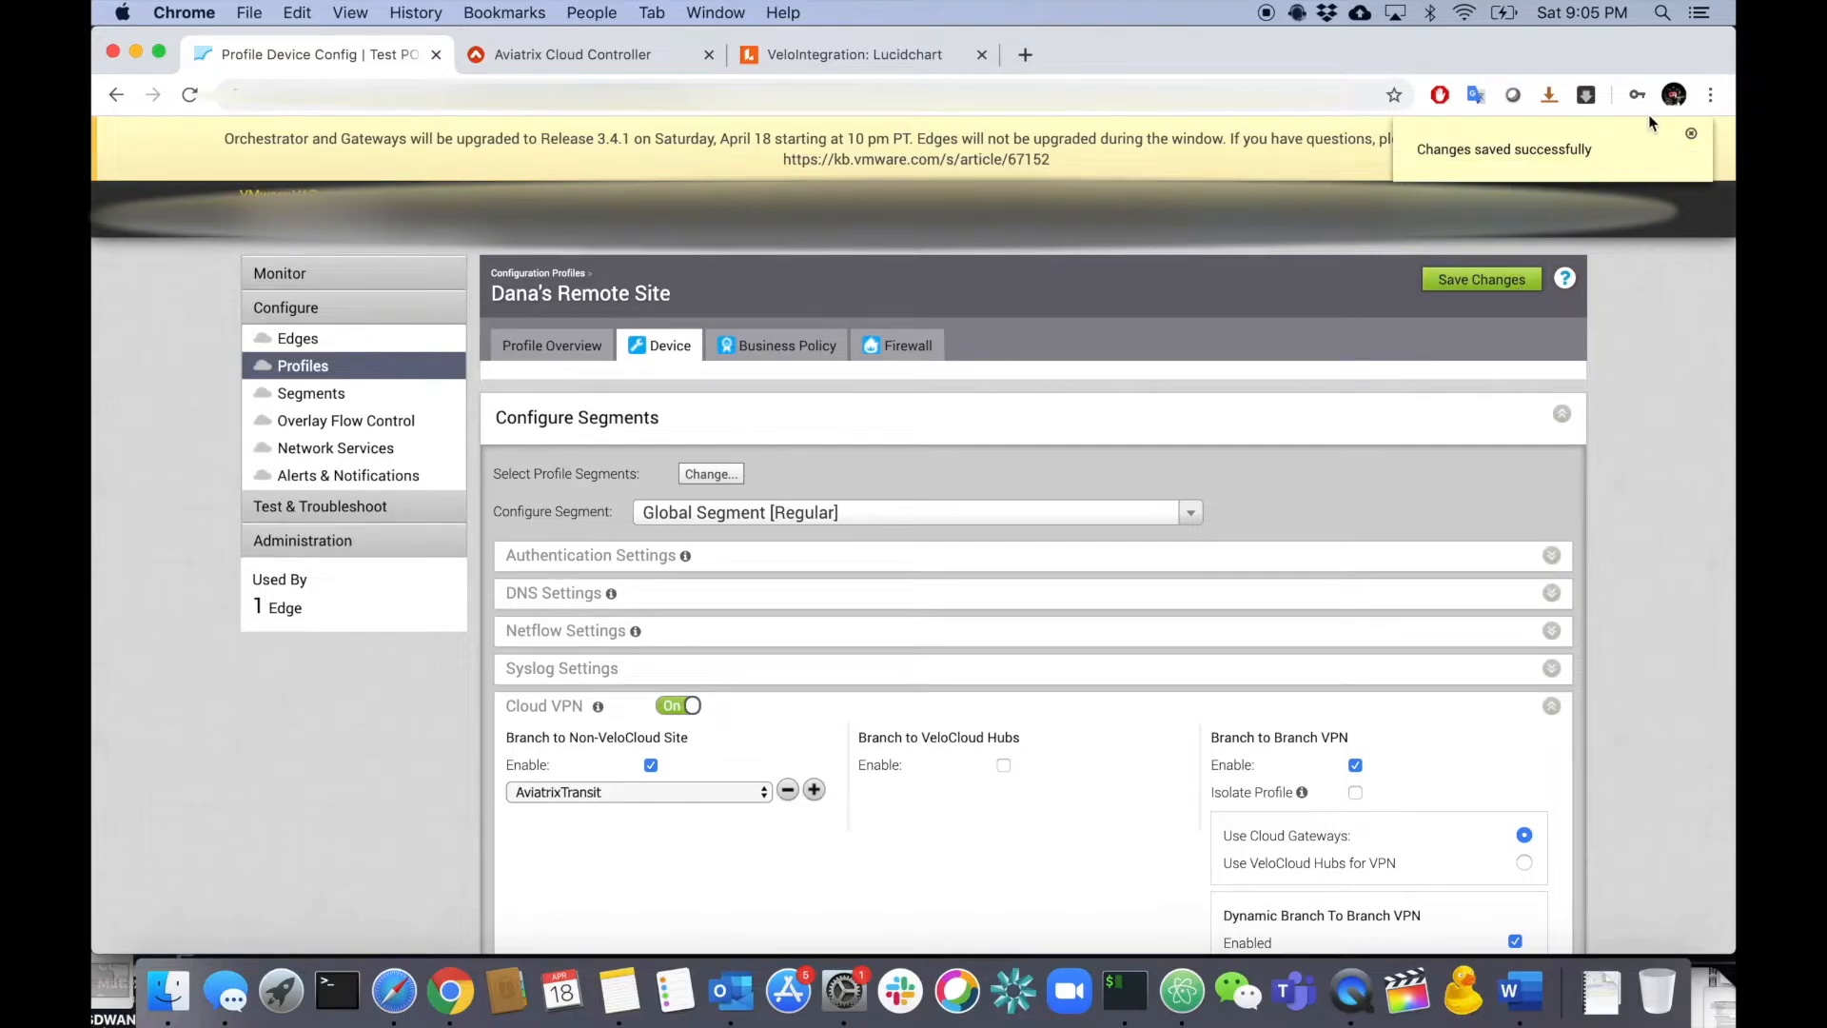
{"action": "left_click", "coordinate": [1691, 133]}
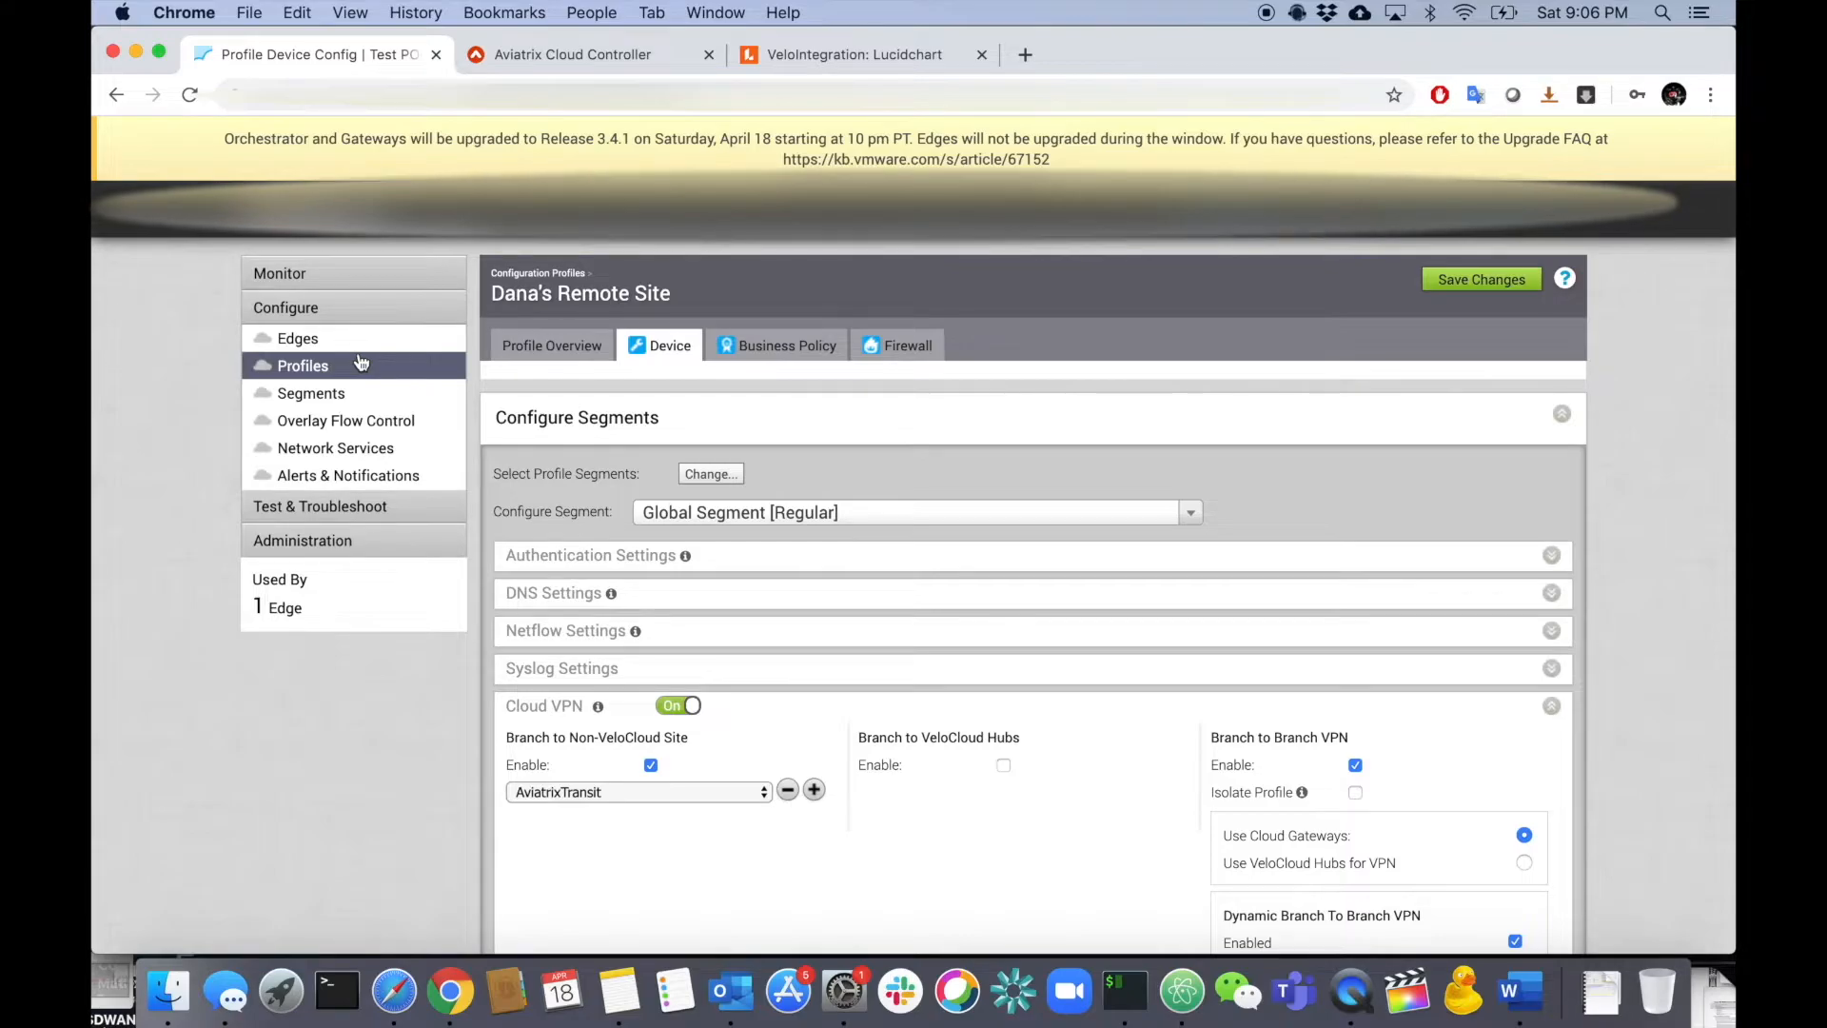
Step: Check the AviatrixTransit tunnel status in VeloCloud's network services monitoring, reloading the page to update it
{"action": "left_click", "coordinate": [352, 285]}
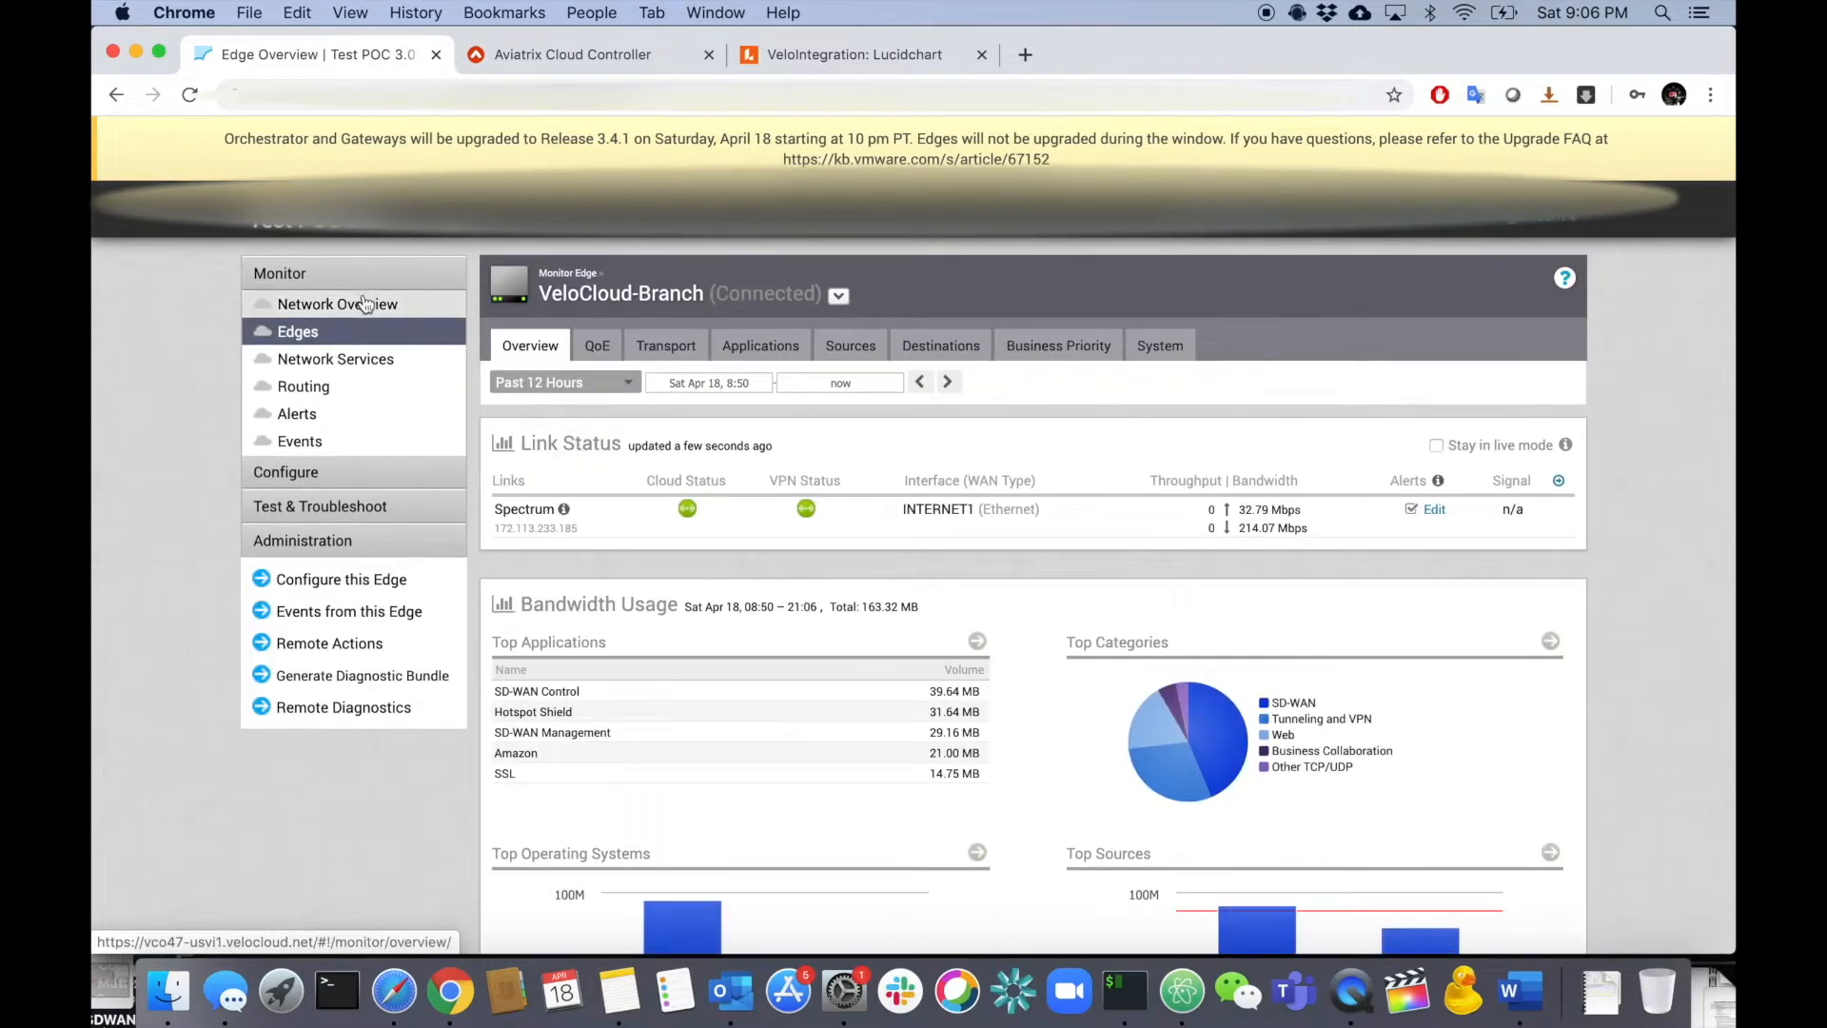
{"action": "left_click", "coordinate": [340, 362]}
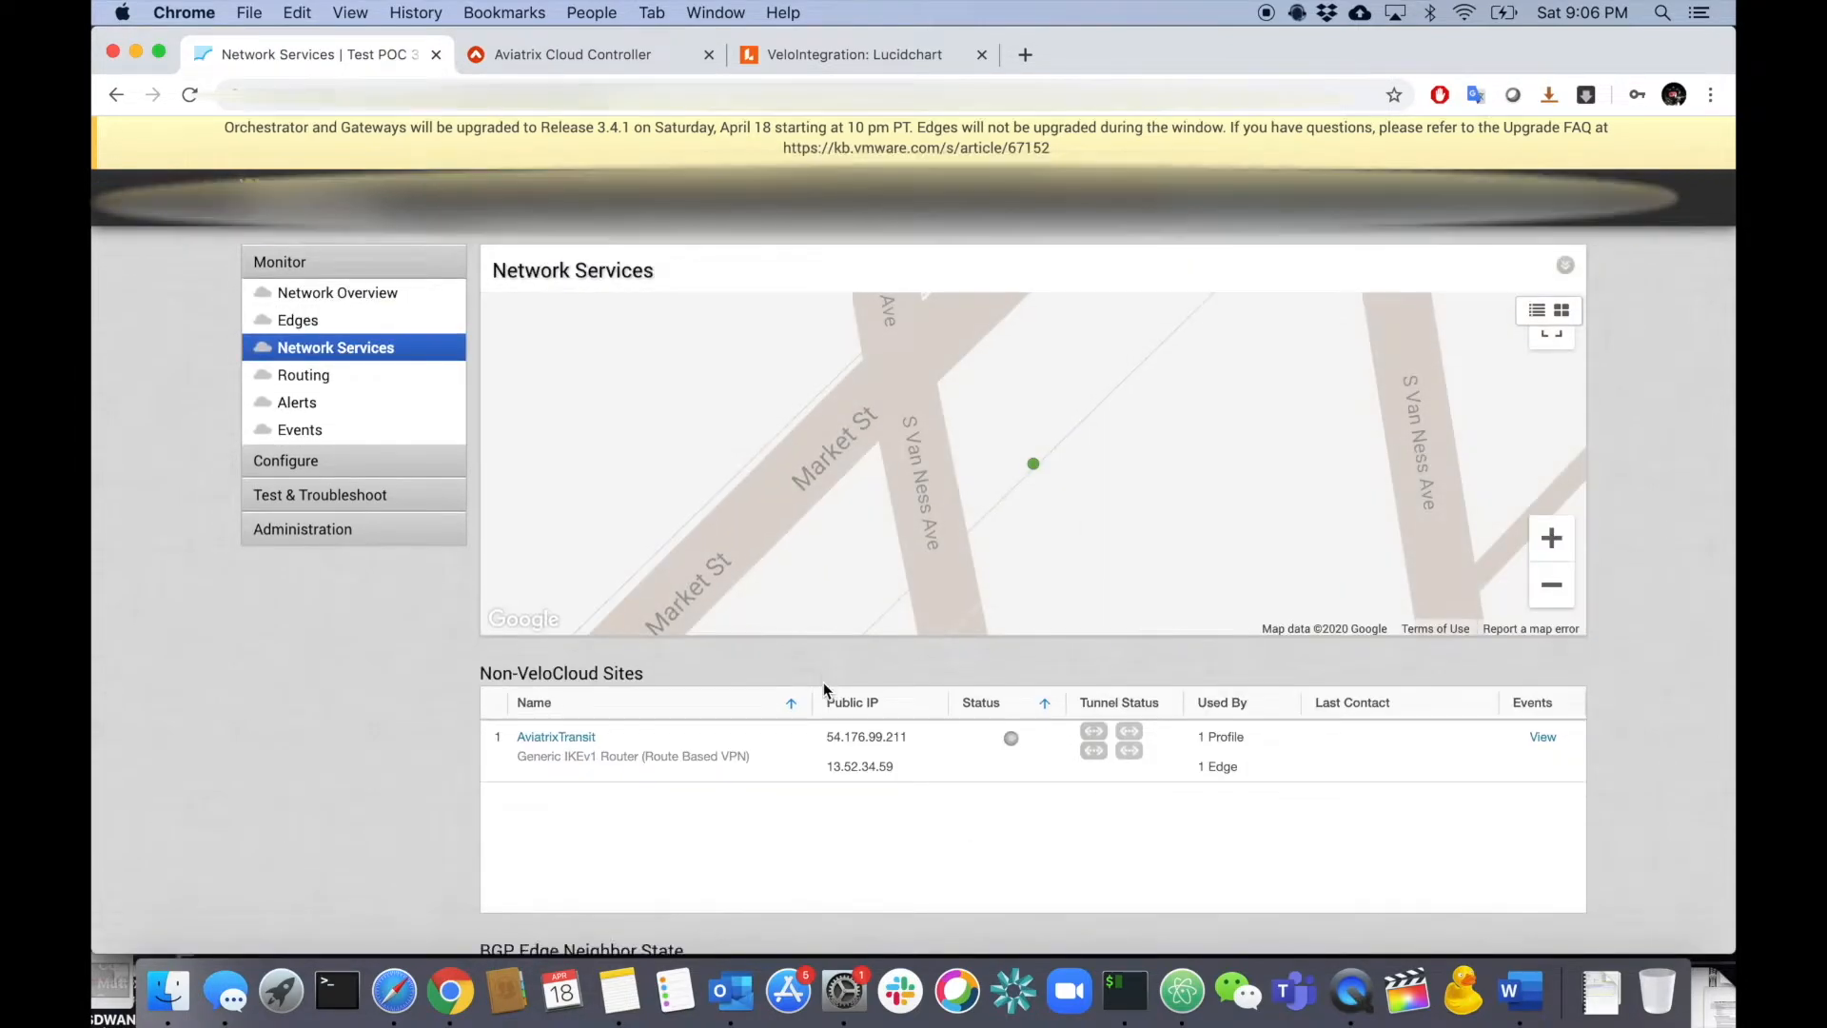
{"action": "scroll", "coordinate": [824, 688], "scroll_direction": "down", "scroll_amount": 2}
{"action": "mouse_move", "coordinate": [1013, 660]}
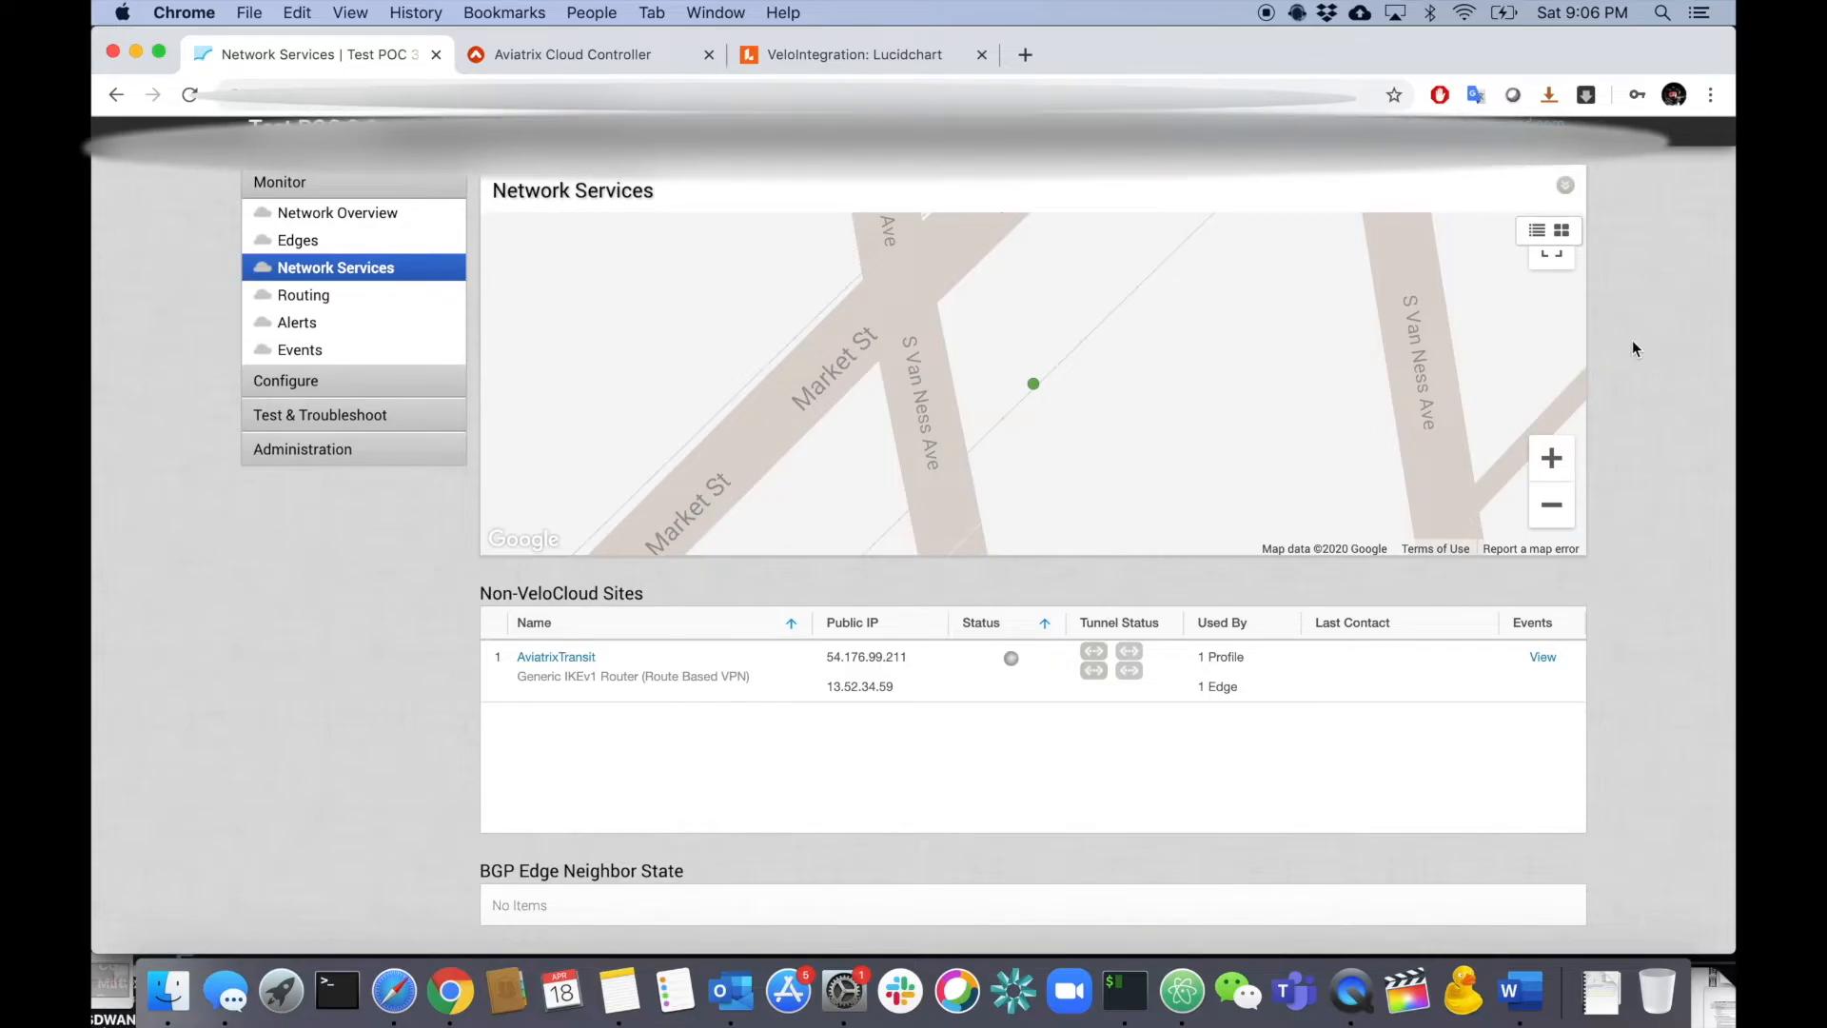
{"action": "left_click", "coordinate": [190, 96]}
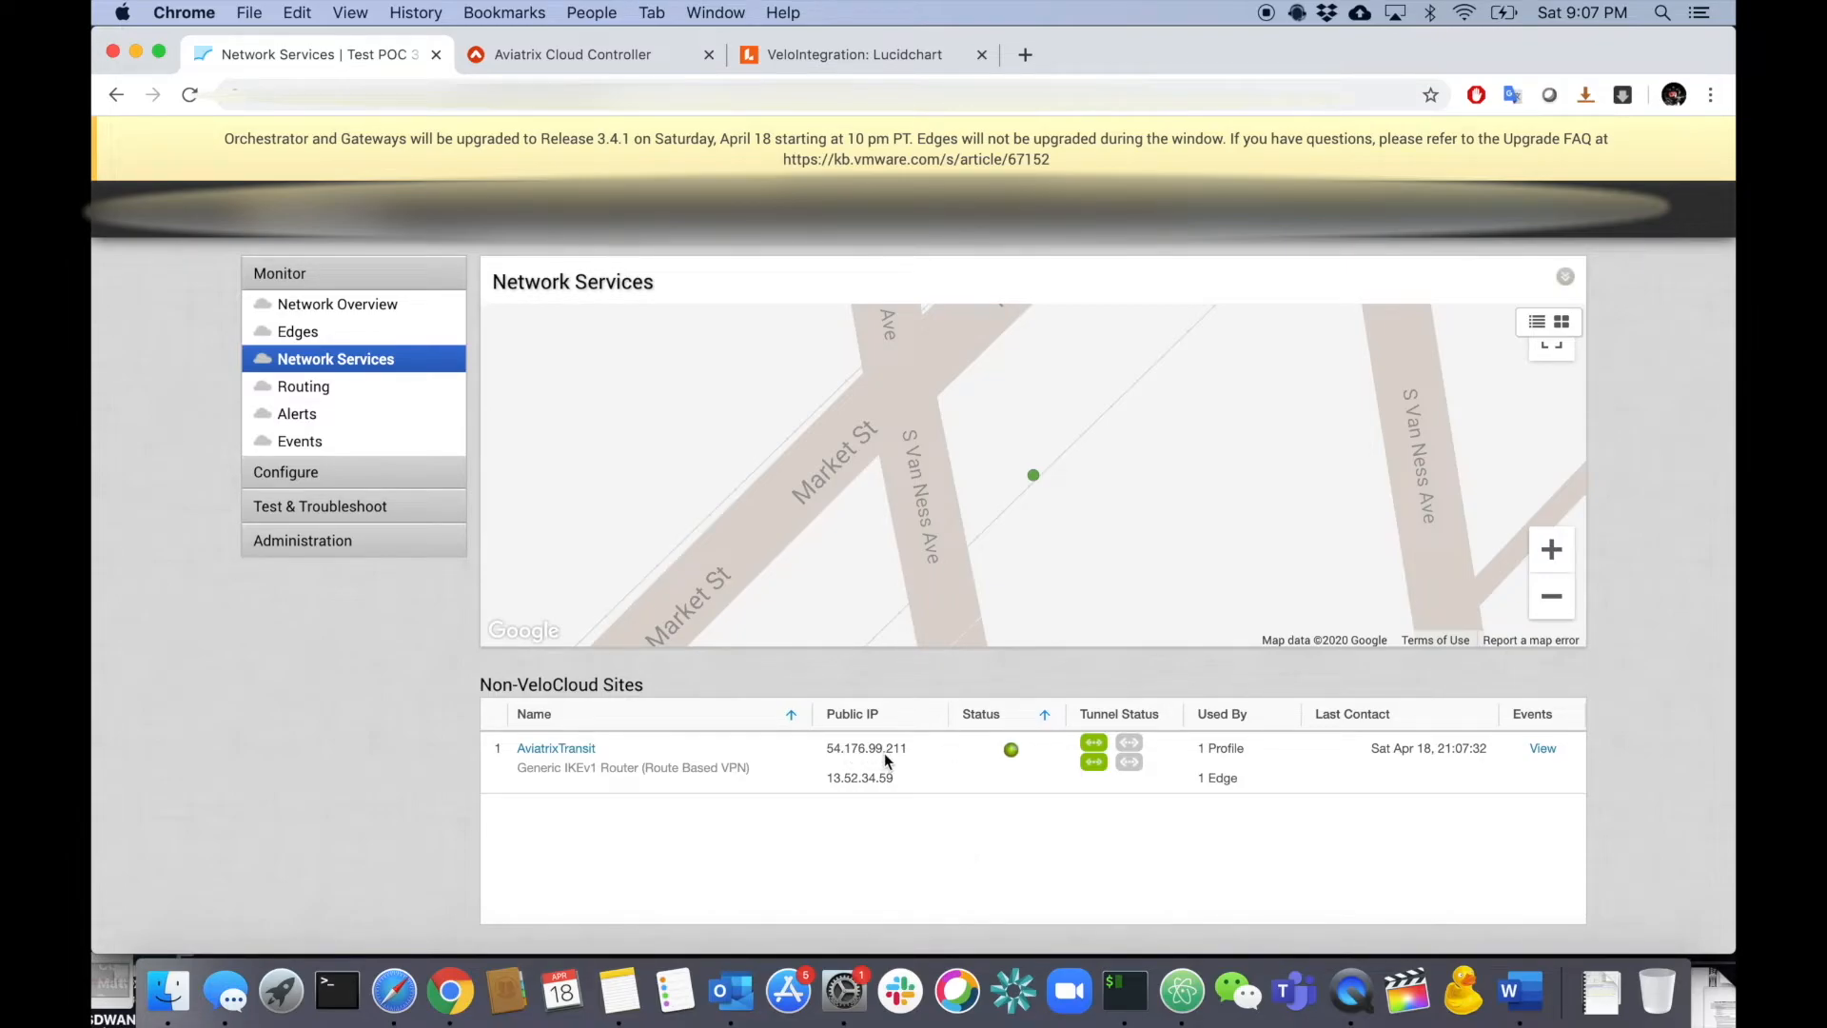
{"action": "mouse_move", "coordinate": [1094, 767]}
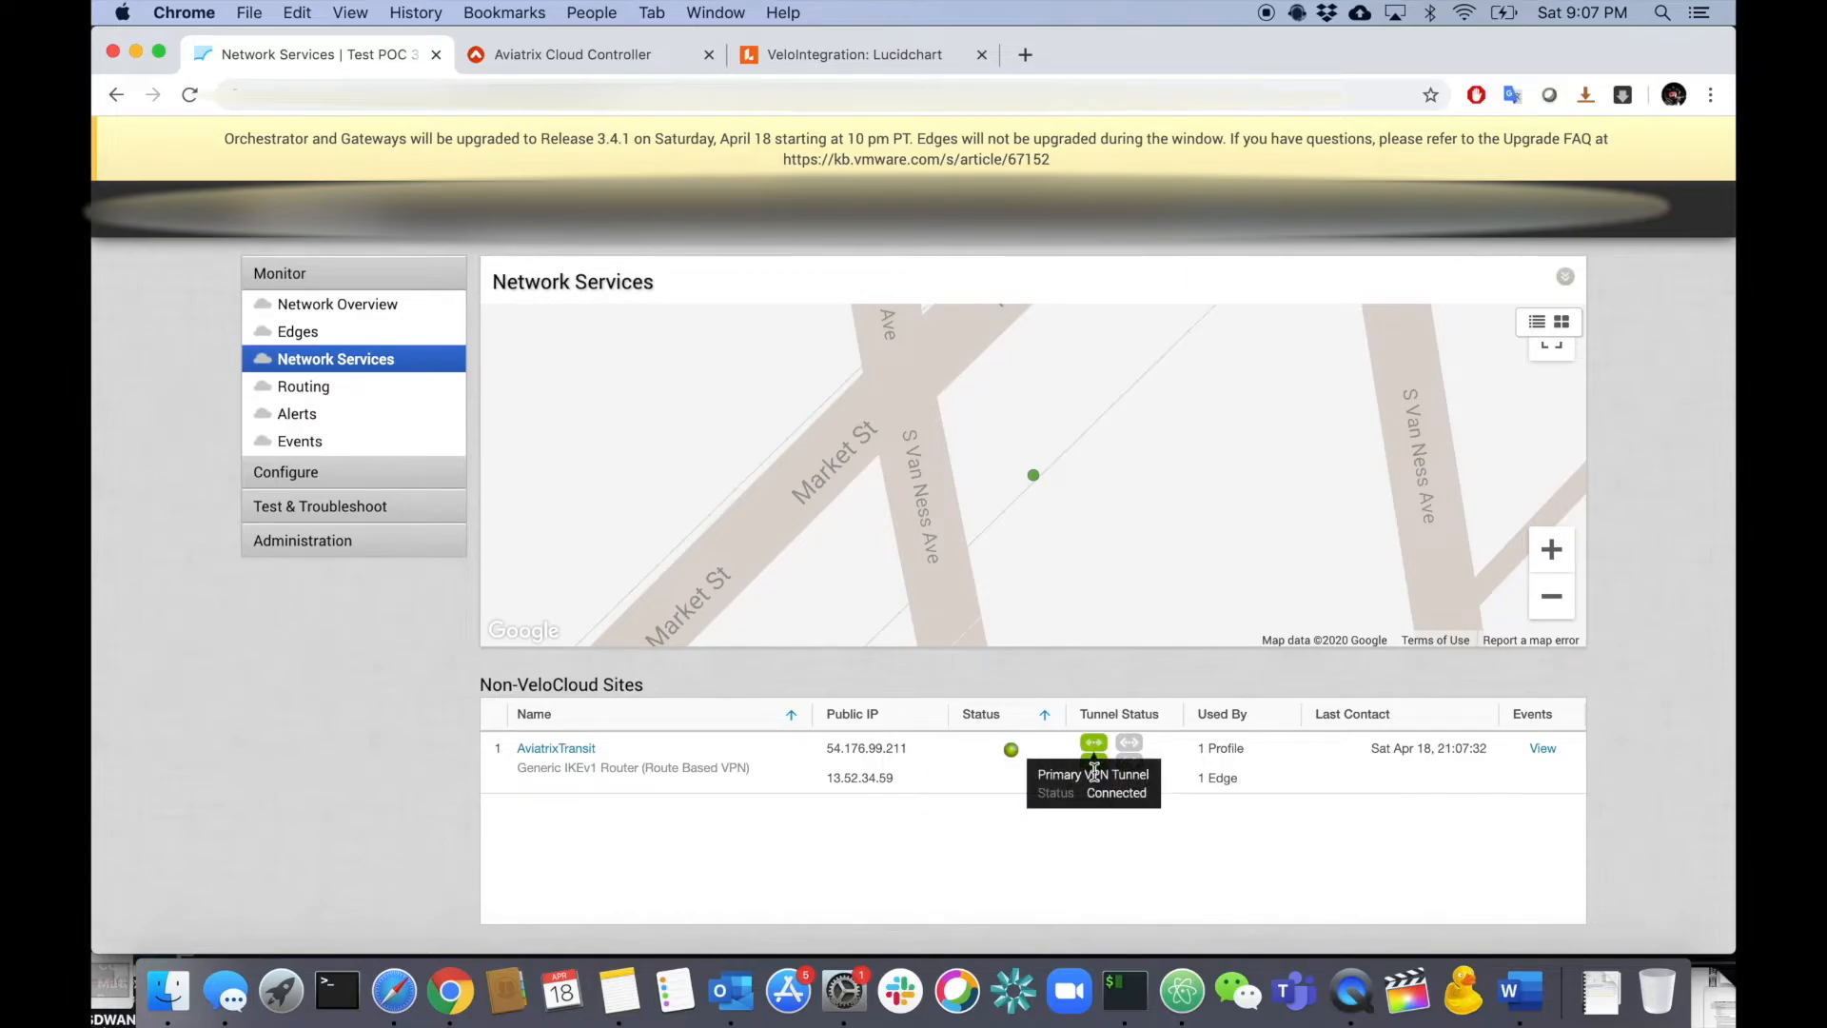
Step: In the Aviatrix controller, refresh the Site2Cloud connections and open the VeloCloud connection to check its tunnels
{"action": "left_click", "coordinate": [577, 59]}
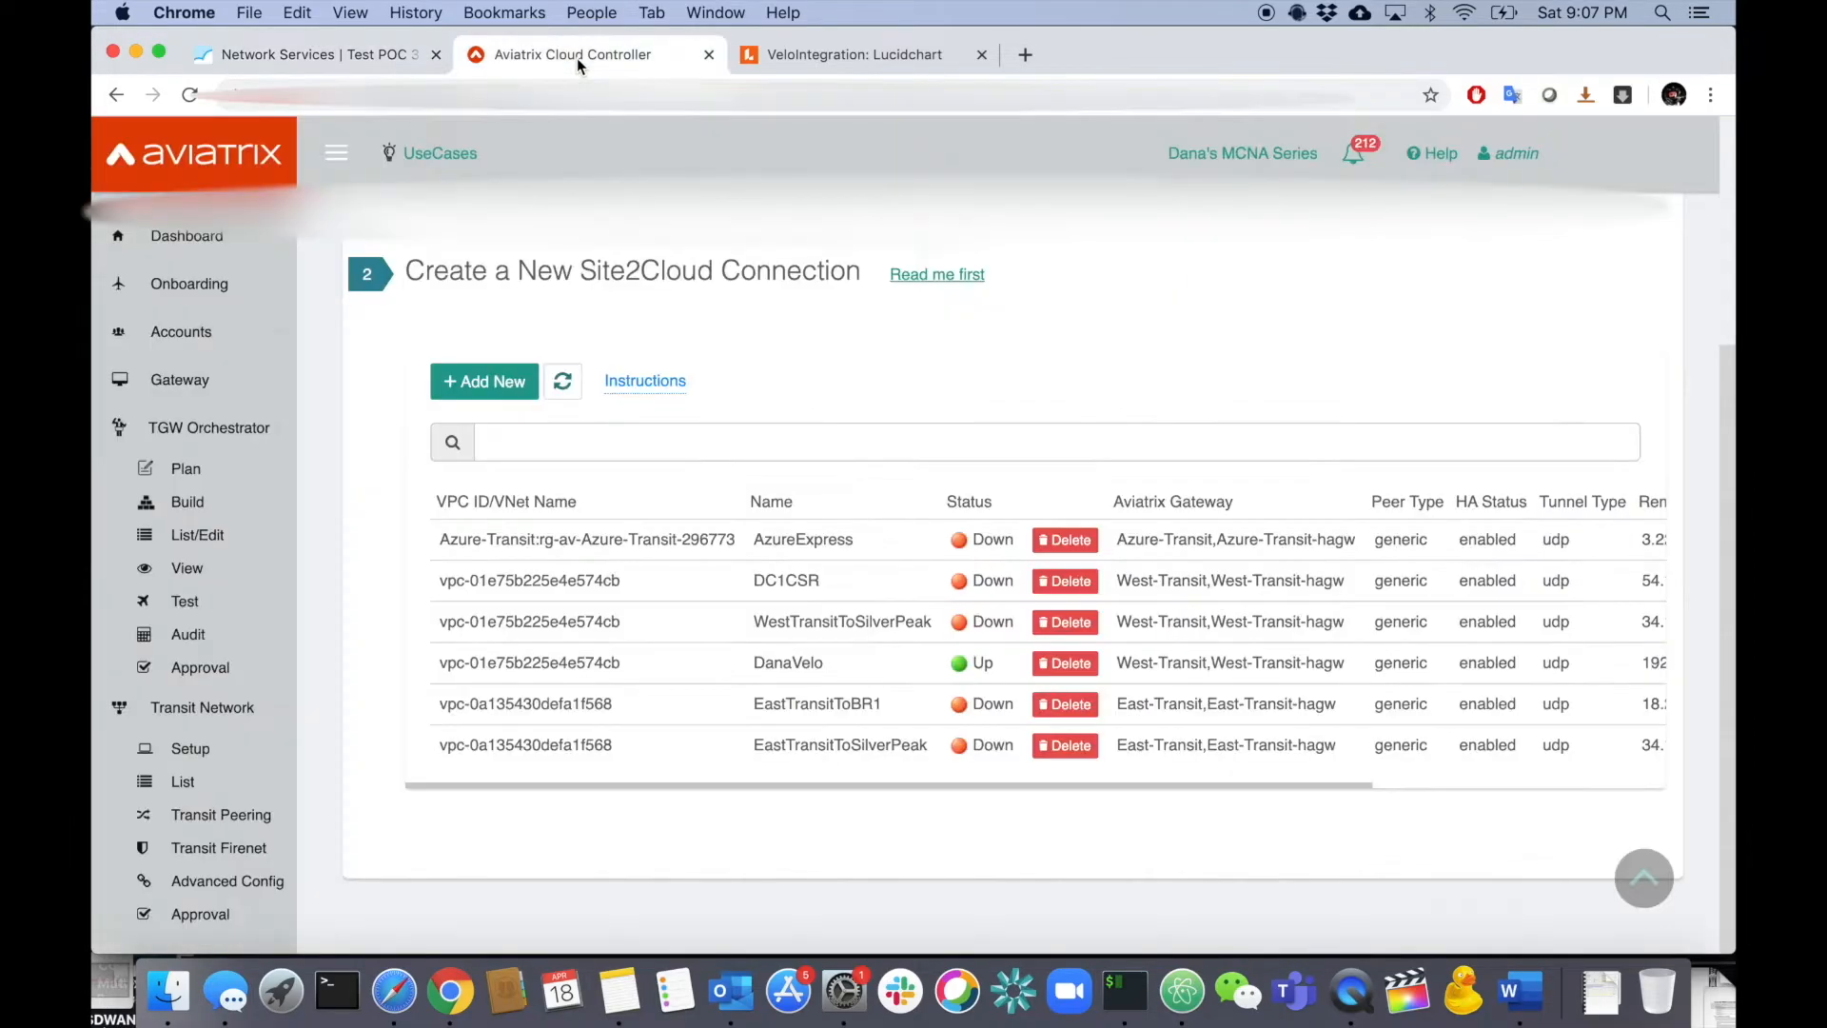
{"action": "left_click", "coordinate": [563, 383]}
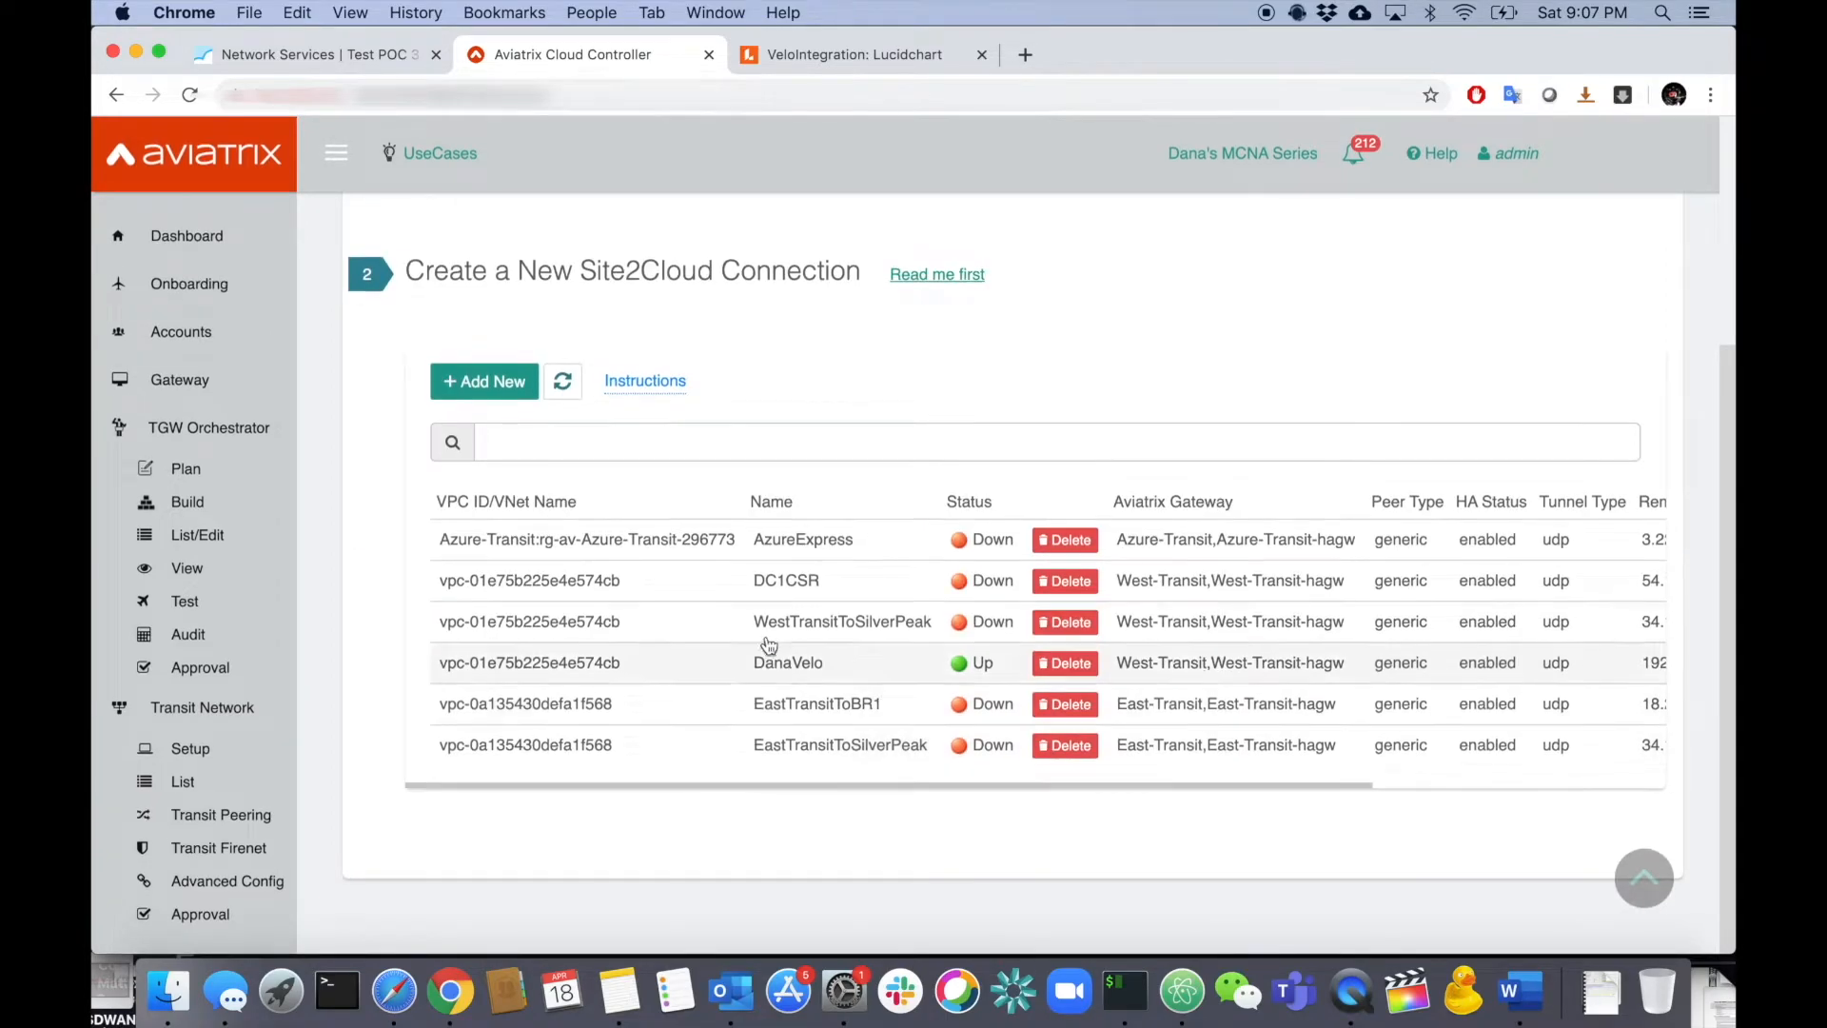
{"action": "left_click", "coordinate": [901, 666]}
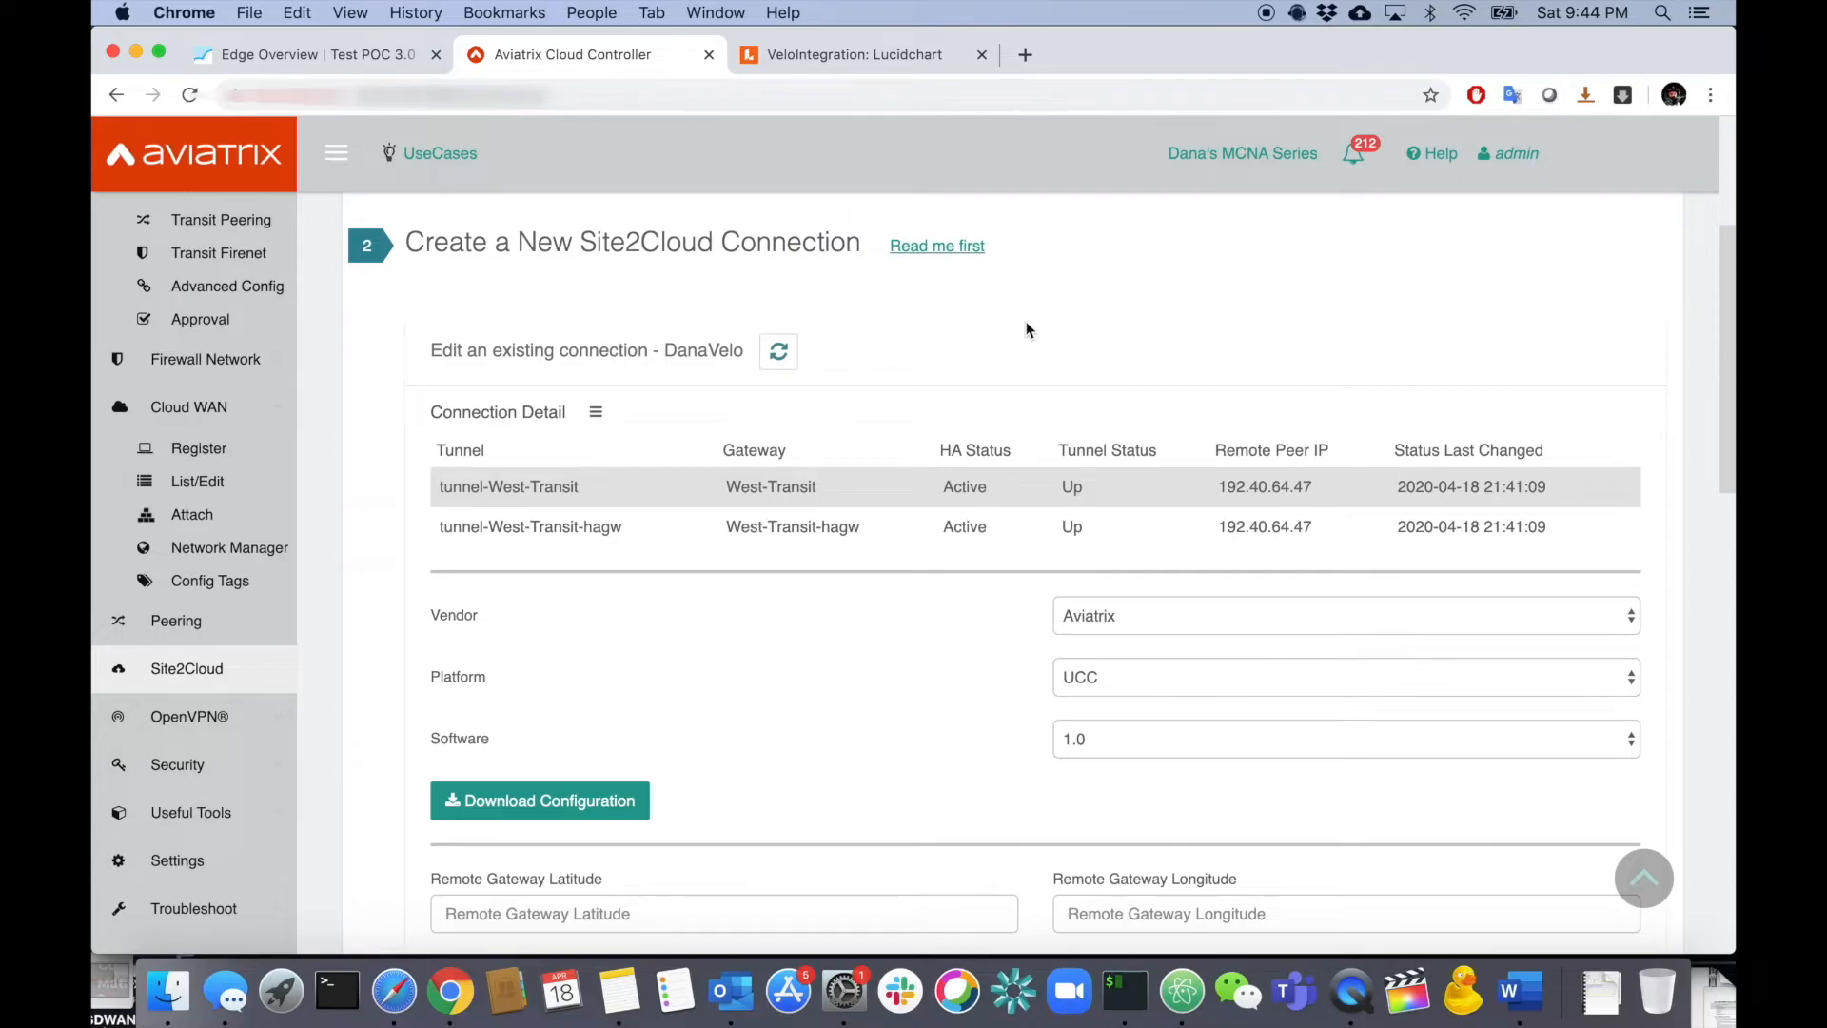
Step: Show the details of the West-Transit gateway and review its learned CIDRs and connection statuses
{"action": "scroll", "coordinate": [262, 409], "scroll_direction": "up", "scroll_amount": 5}
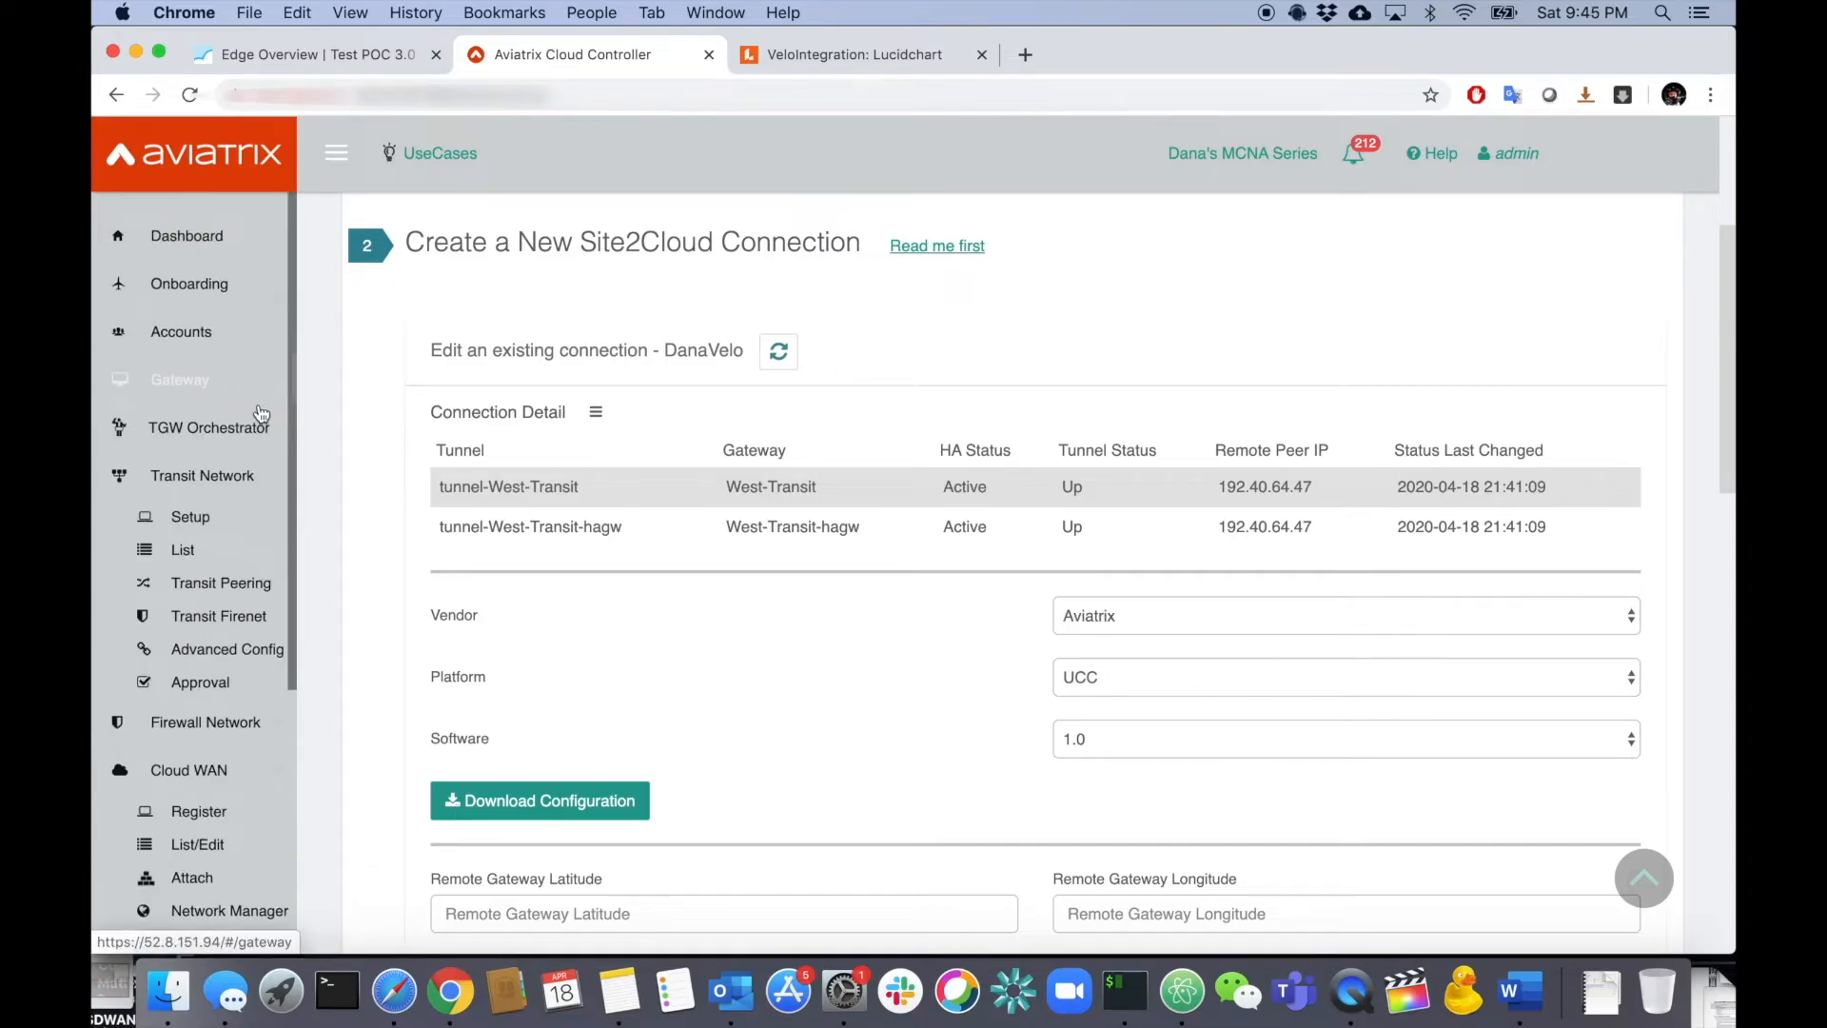
{"action": "left_click", "coordinate": [181, 554]}
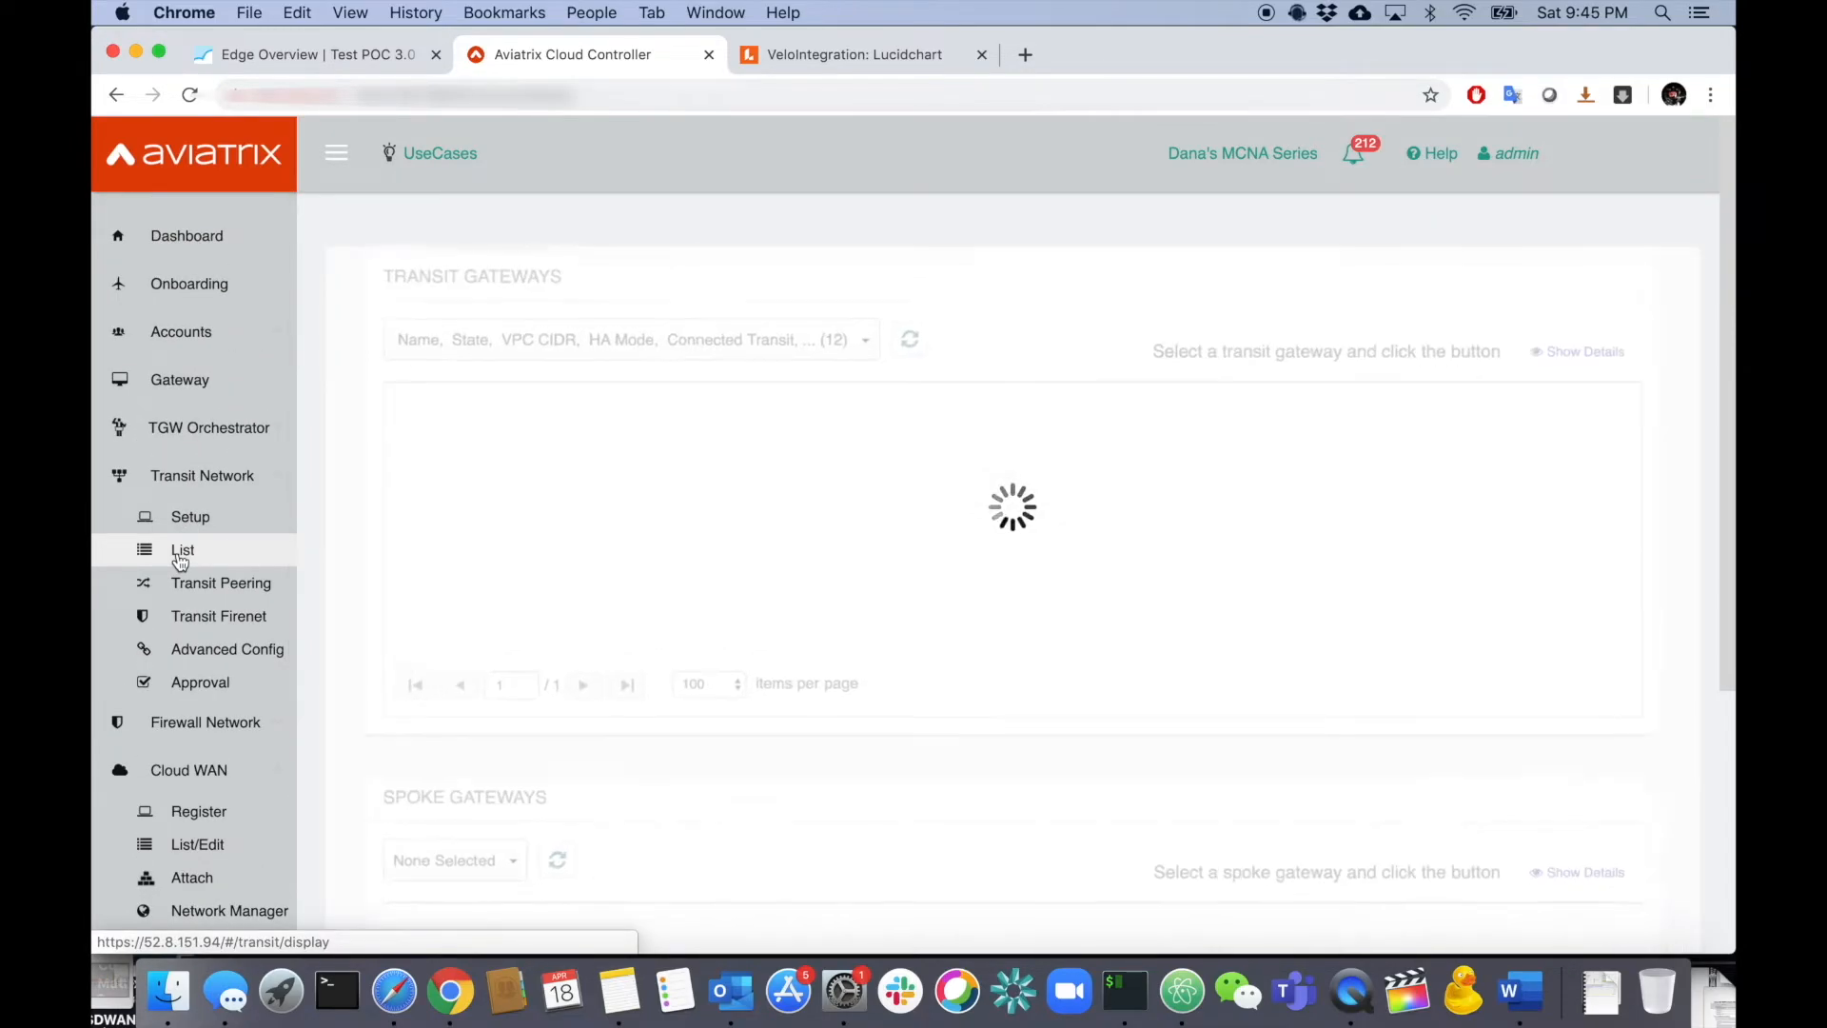
{"action": "scroll", "coordinate": [604, 609], "scroll_direction": "down", "scroll_amount": 2}
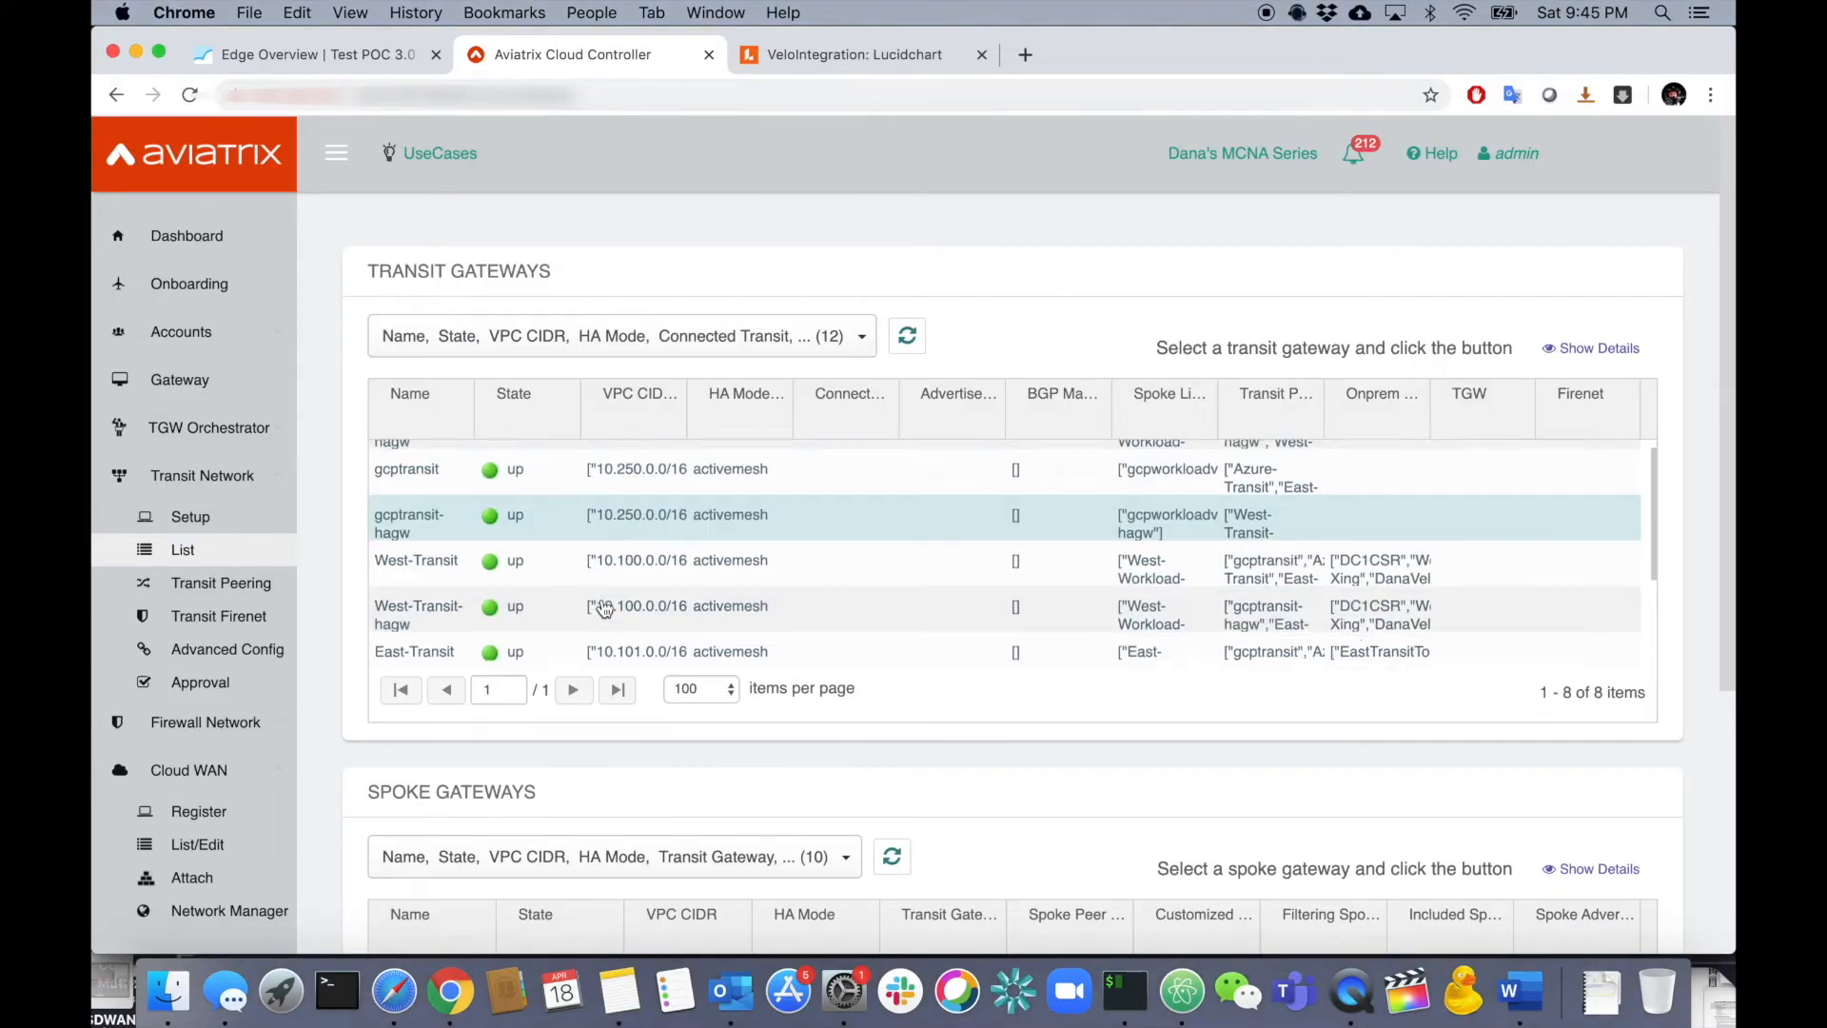
{"action": "scroll", "coordinate": [604, 609], "scroll_direction": "down", "scroll_amount": 1}
{"action": "left_click", "coordinate": [454, 507]}
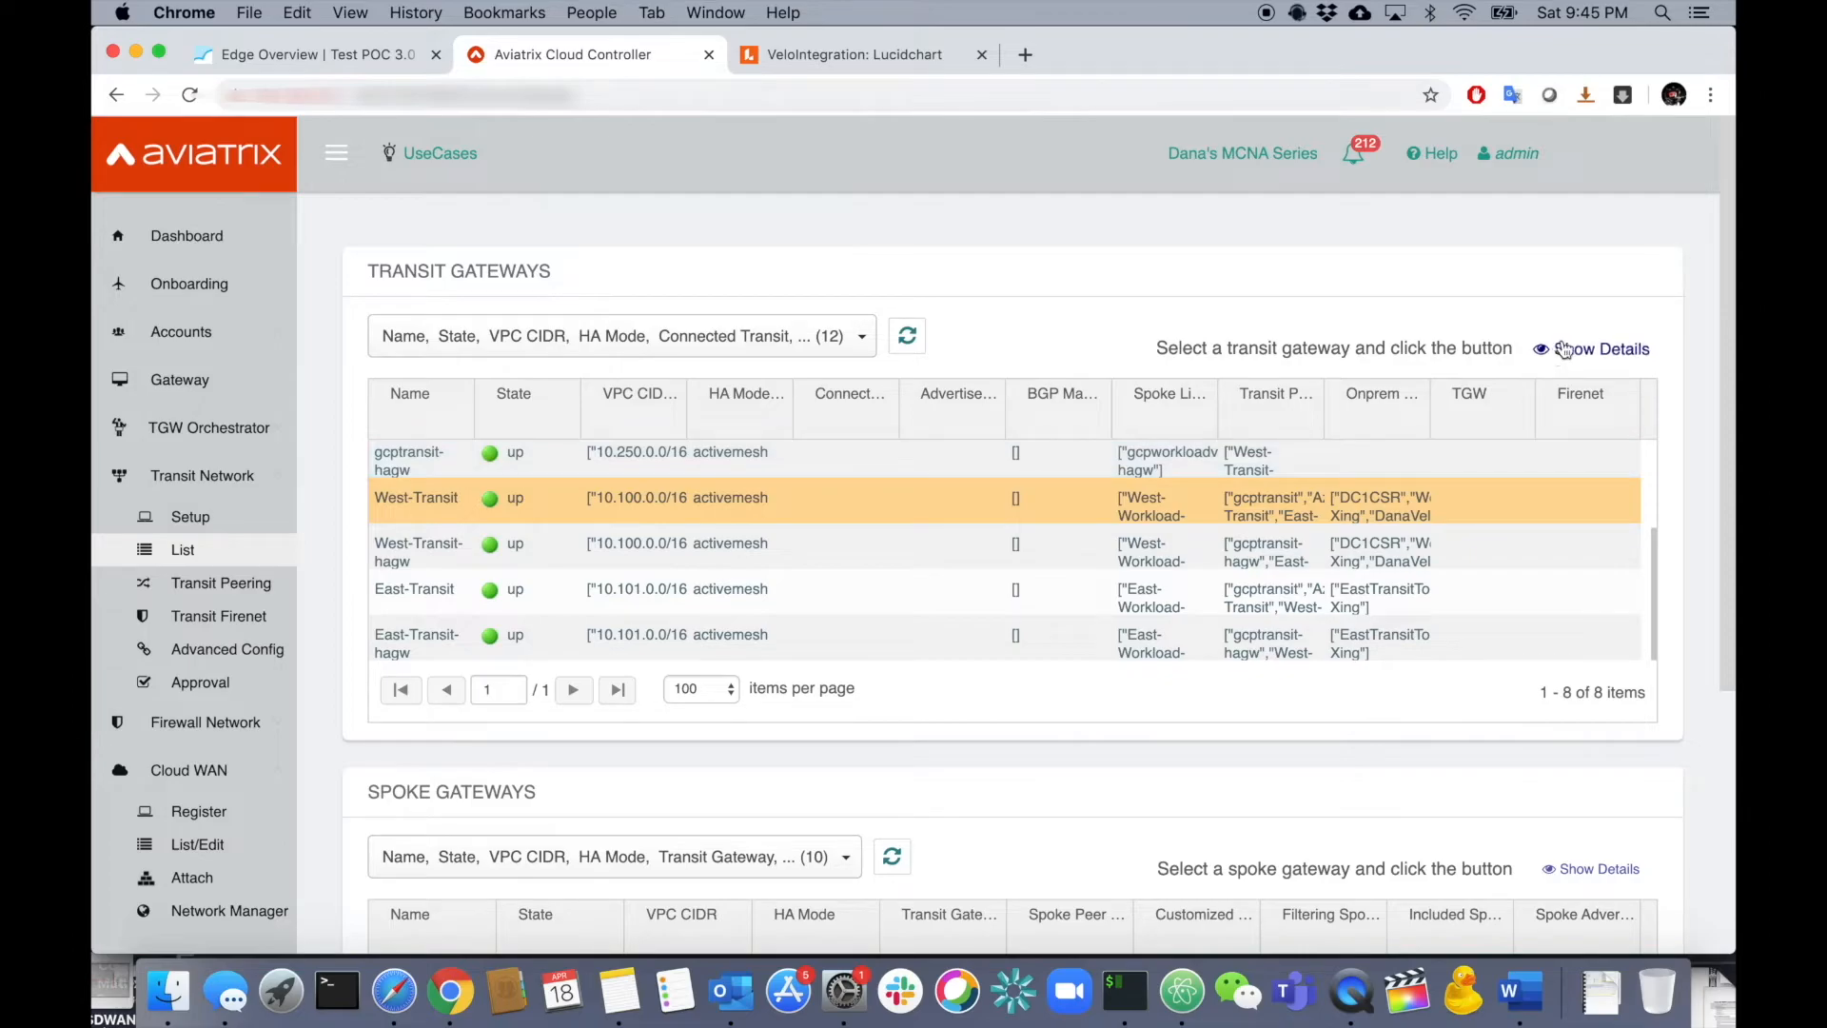
{"action": "left_click", "coordinate": [1596, 350]}
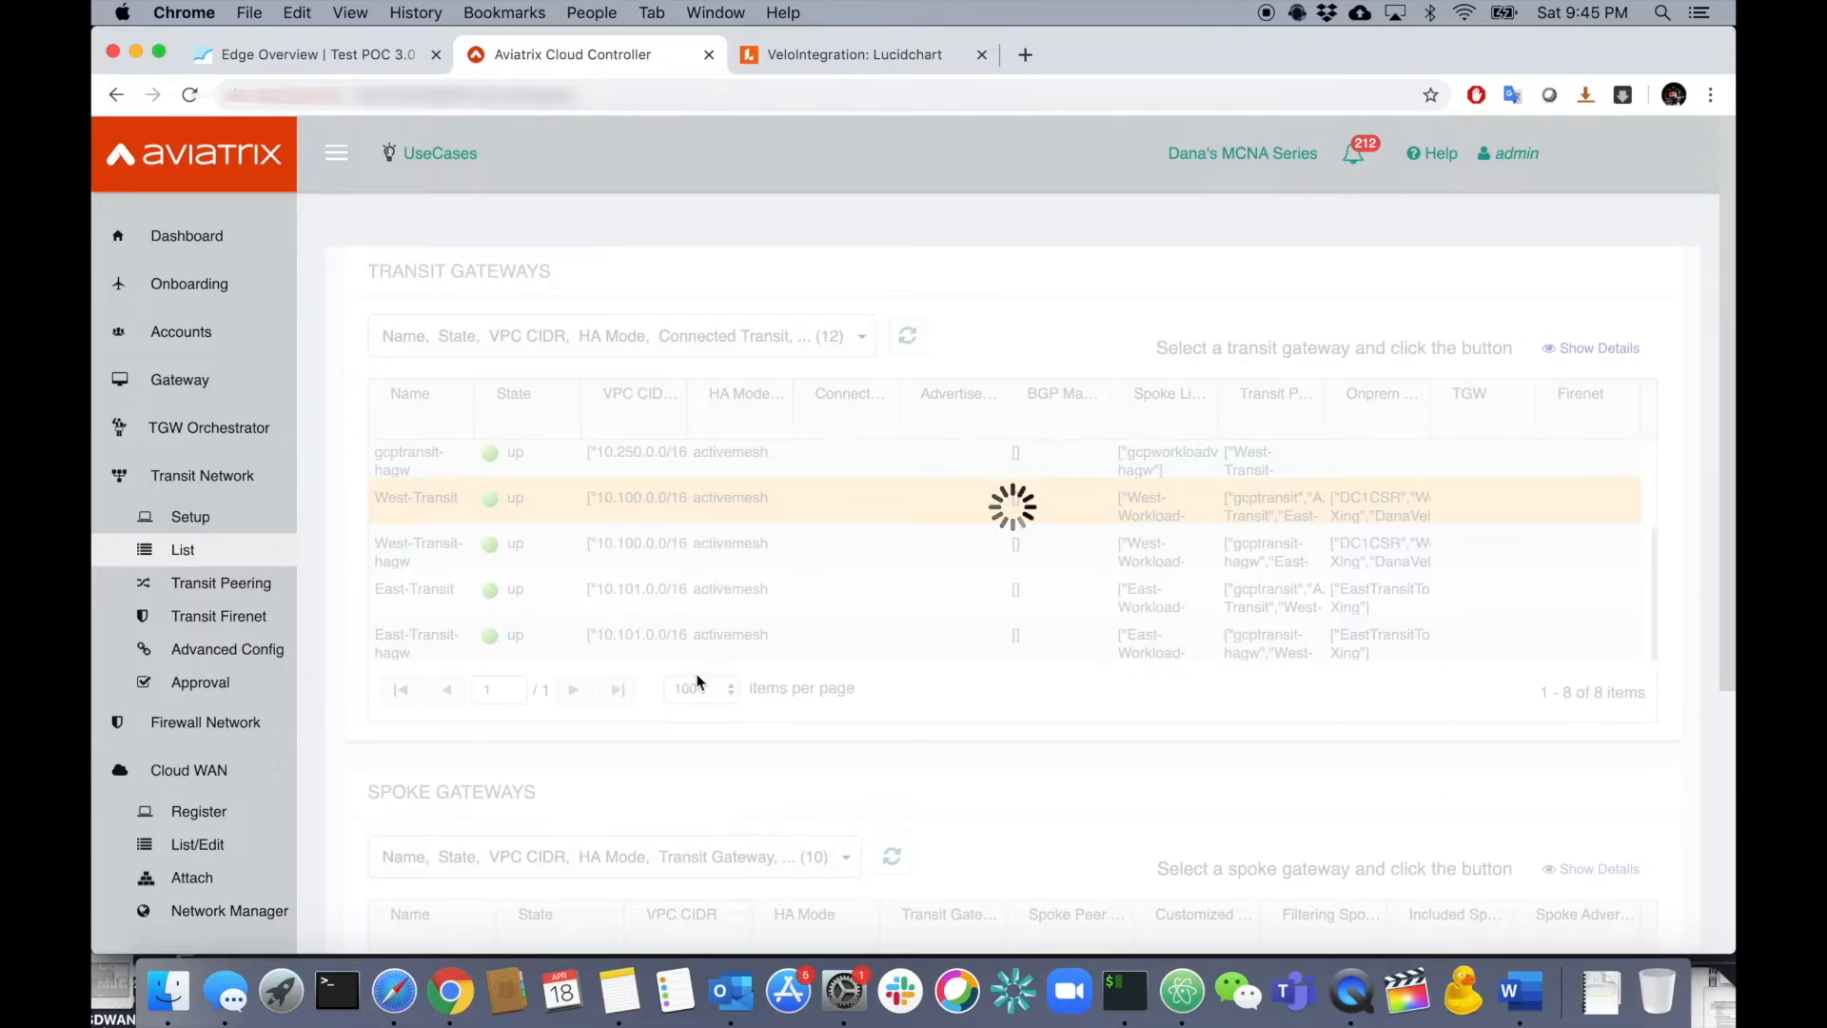
{"action": "scroll", "coordinate": [699, 682], "scroll_direction": "down", "scroll_amount": 5}
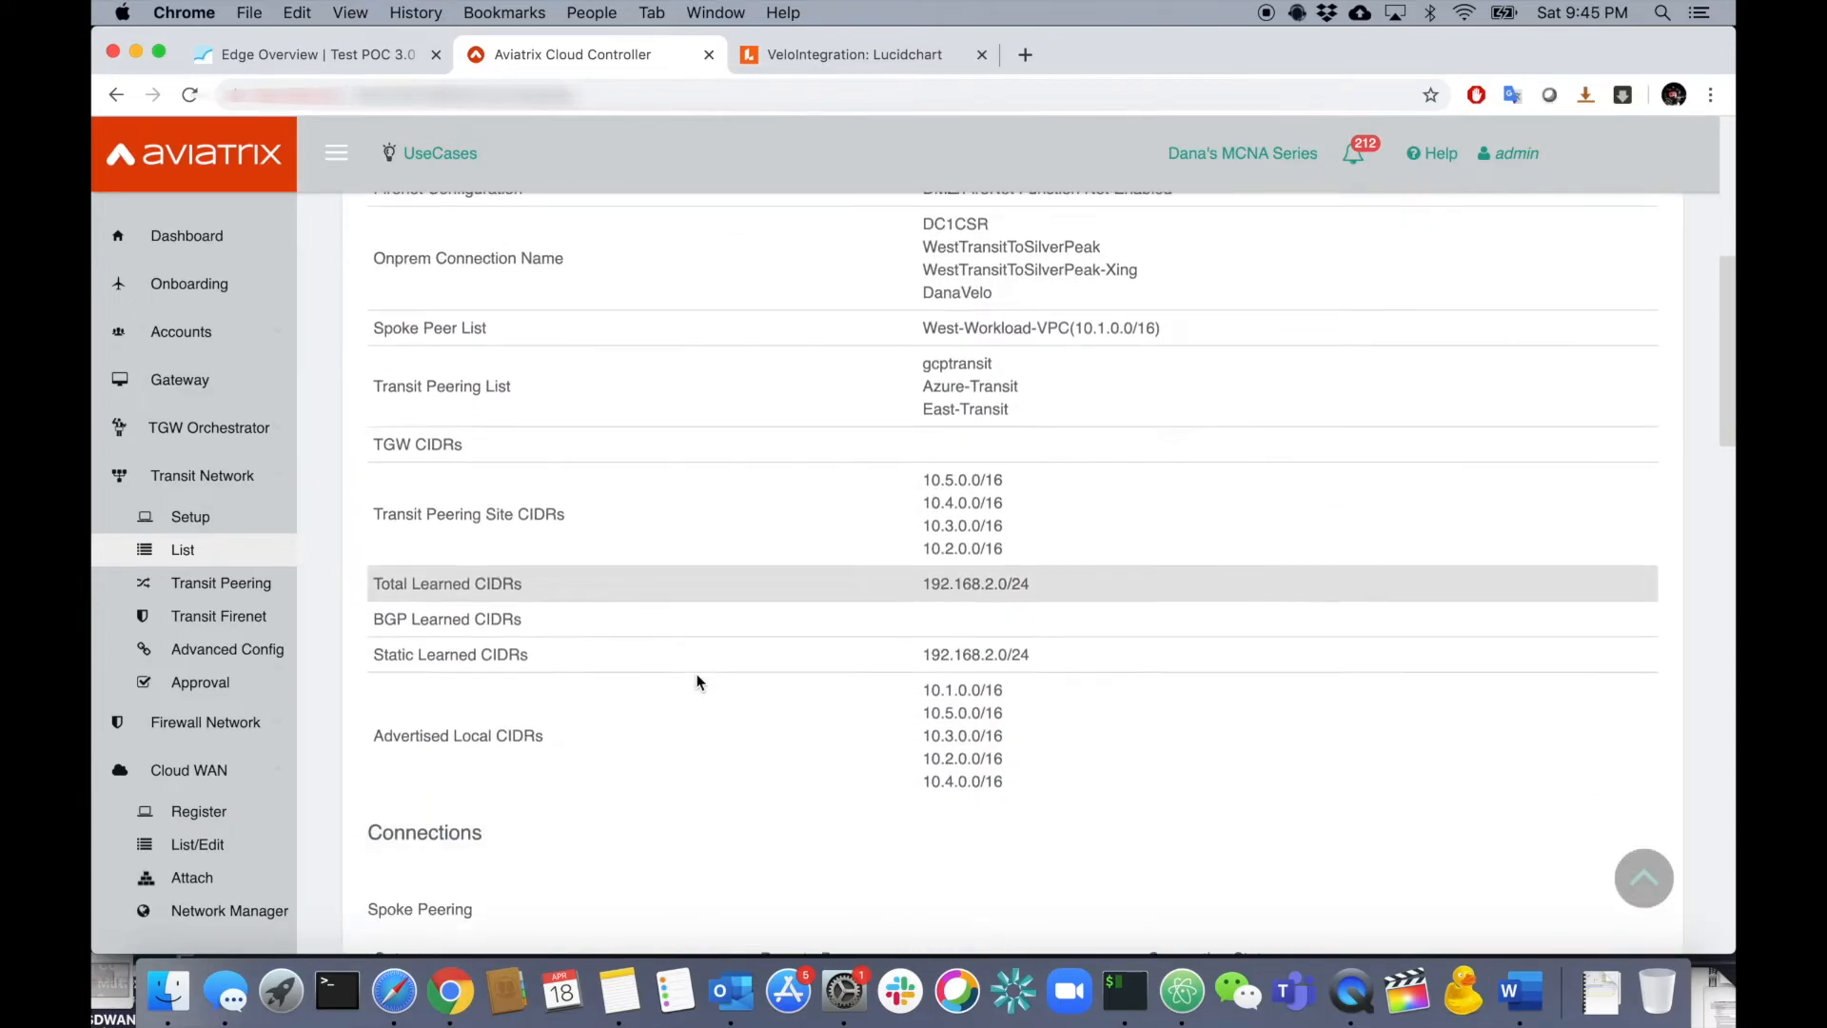
{"action": "scroll", "coordinate": [697, 683], "scroll_direction": "down", "scroll_amount": 10}
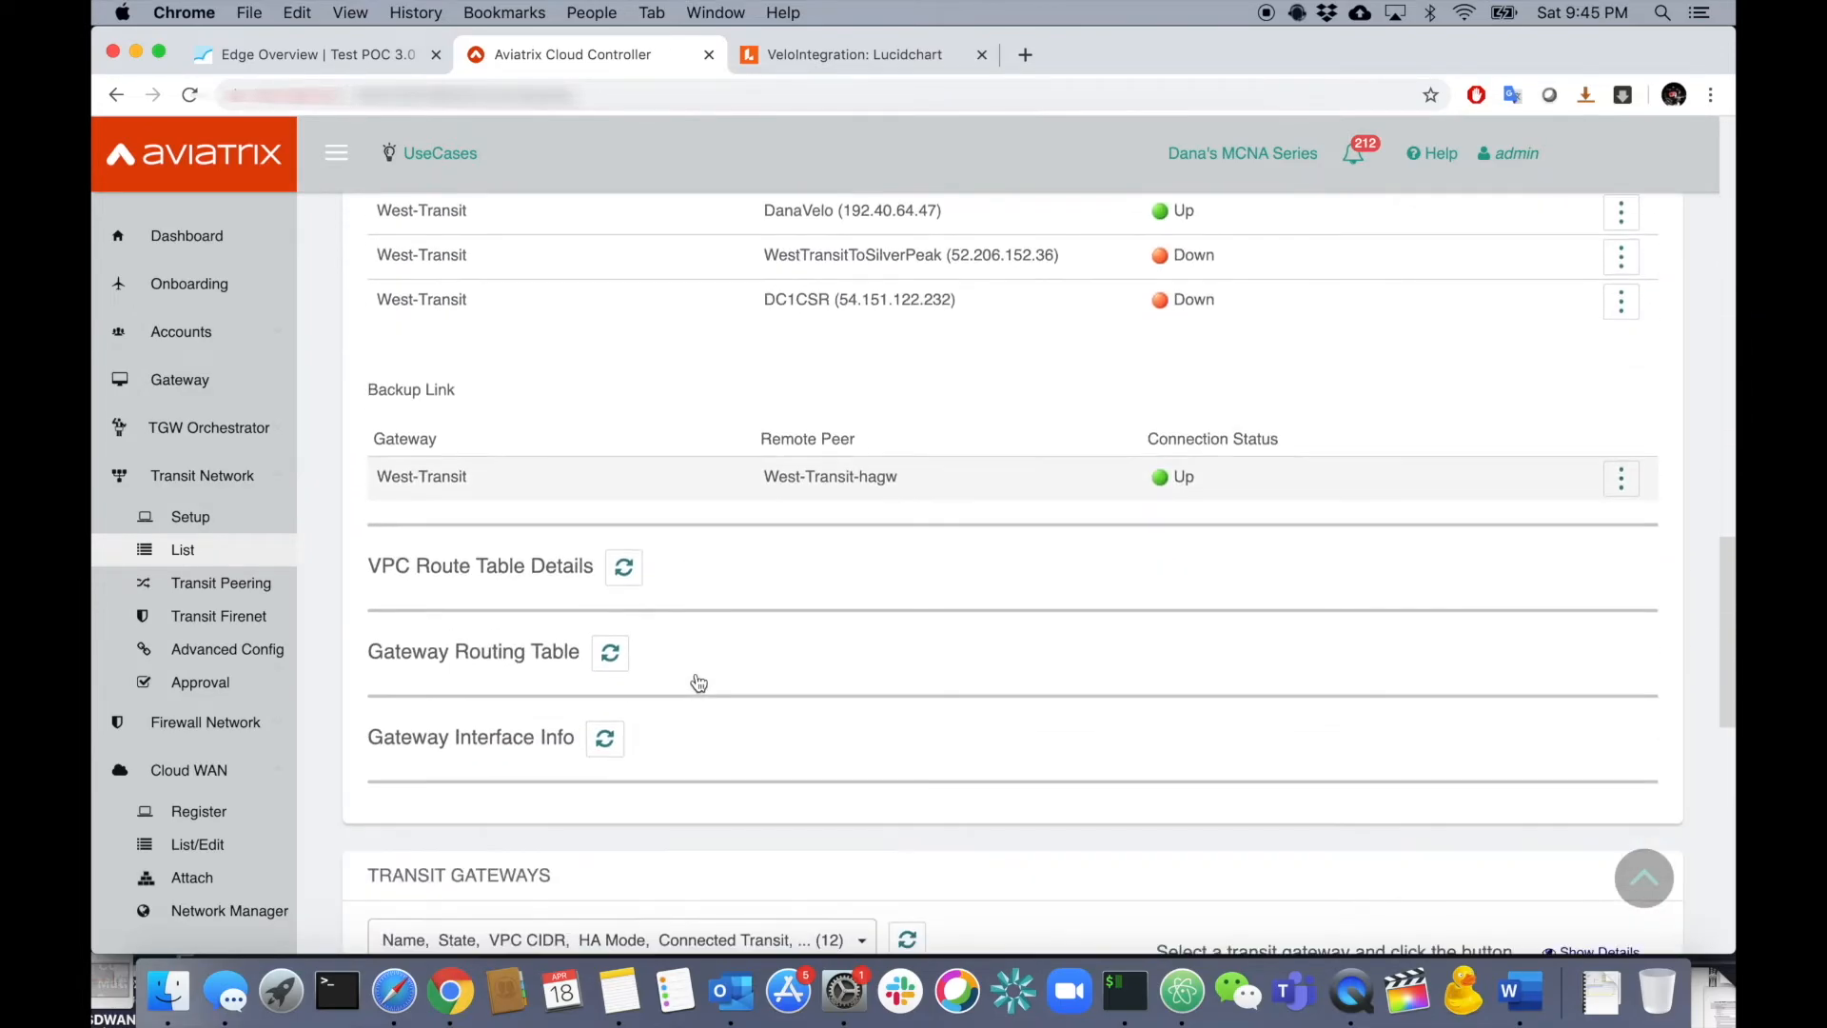
Step: Load West-Transit's Gateway Routing Table and examine the 192.168.2.0/24 routes and their next-hop gateways
{"action": "left_click", "coordinate": [611, 654]}
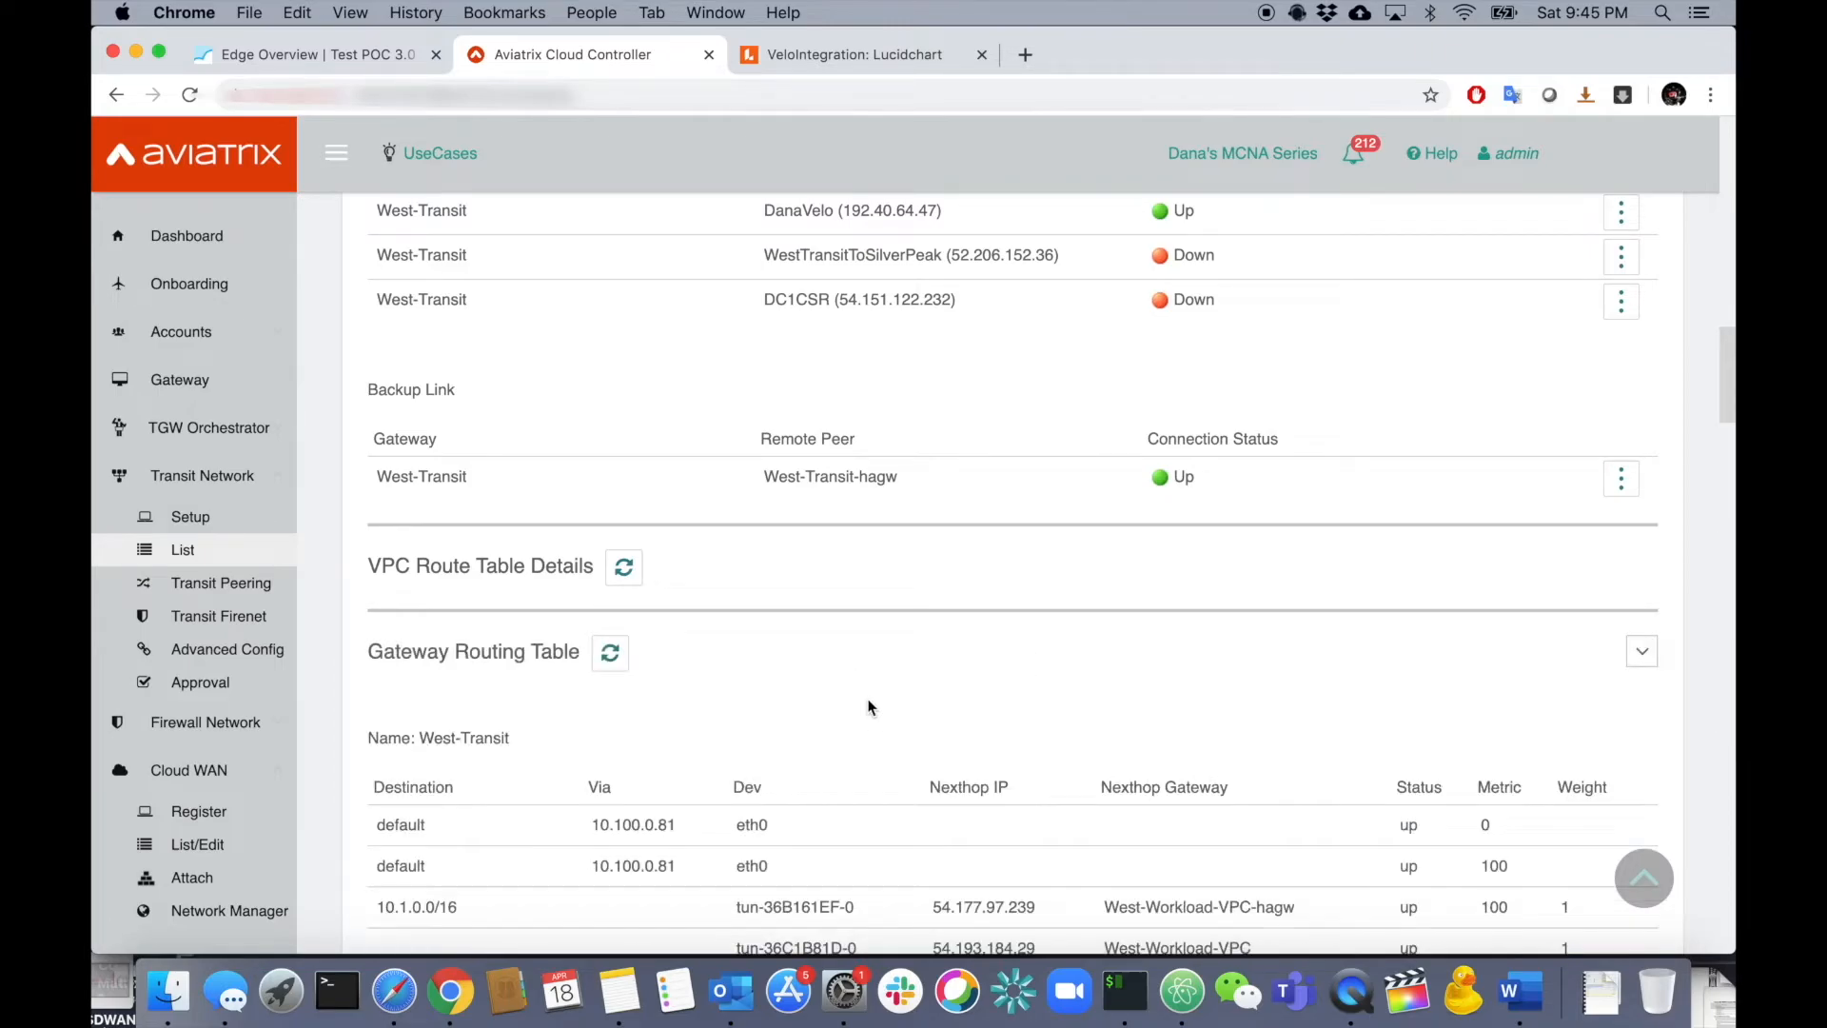
{"action": "scroll", "coordinate": [868, 706], "scroll_direction": "down", "scroll_amount": 10}
{"action": "scroll", "coordinate": [868, 706], "scroll_direction": "down", "scroll_amount": 10}
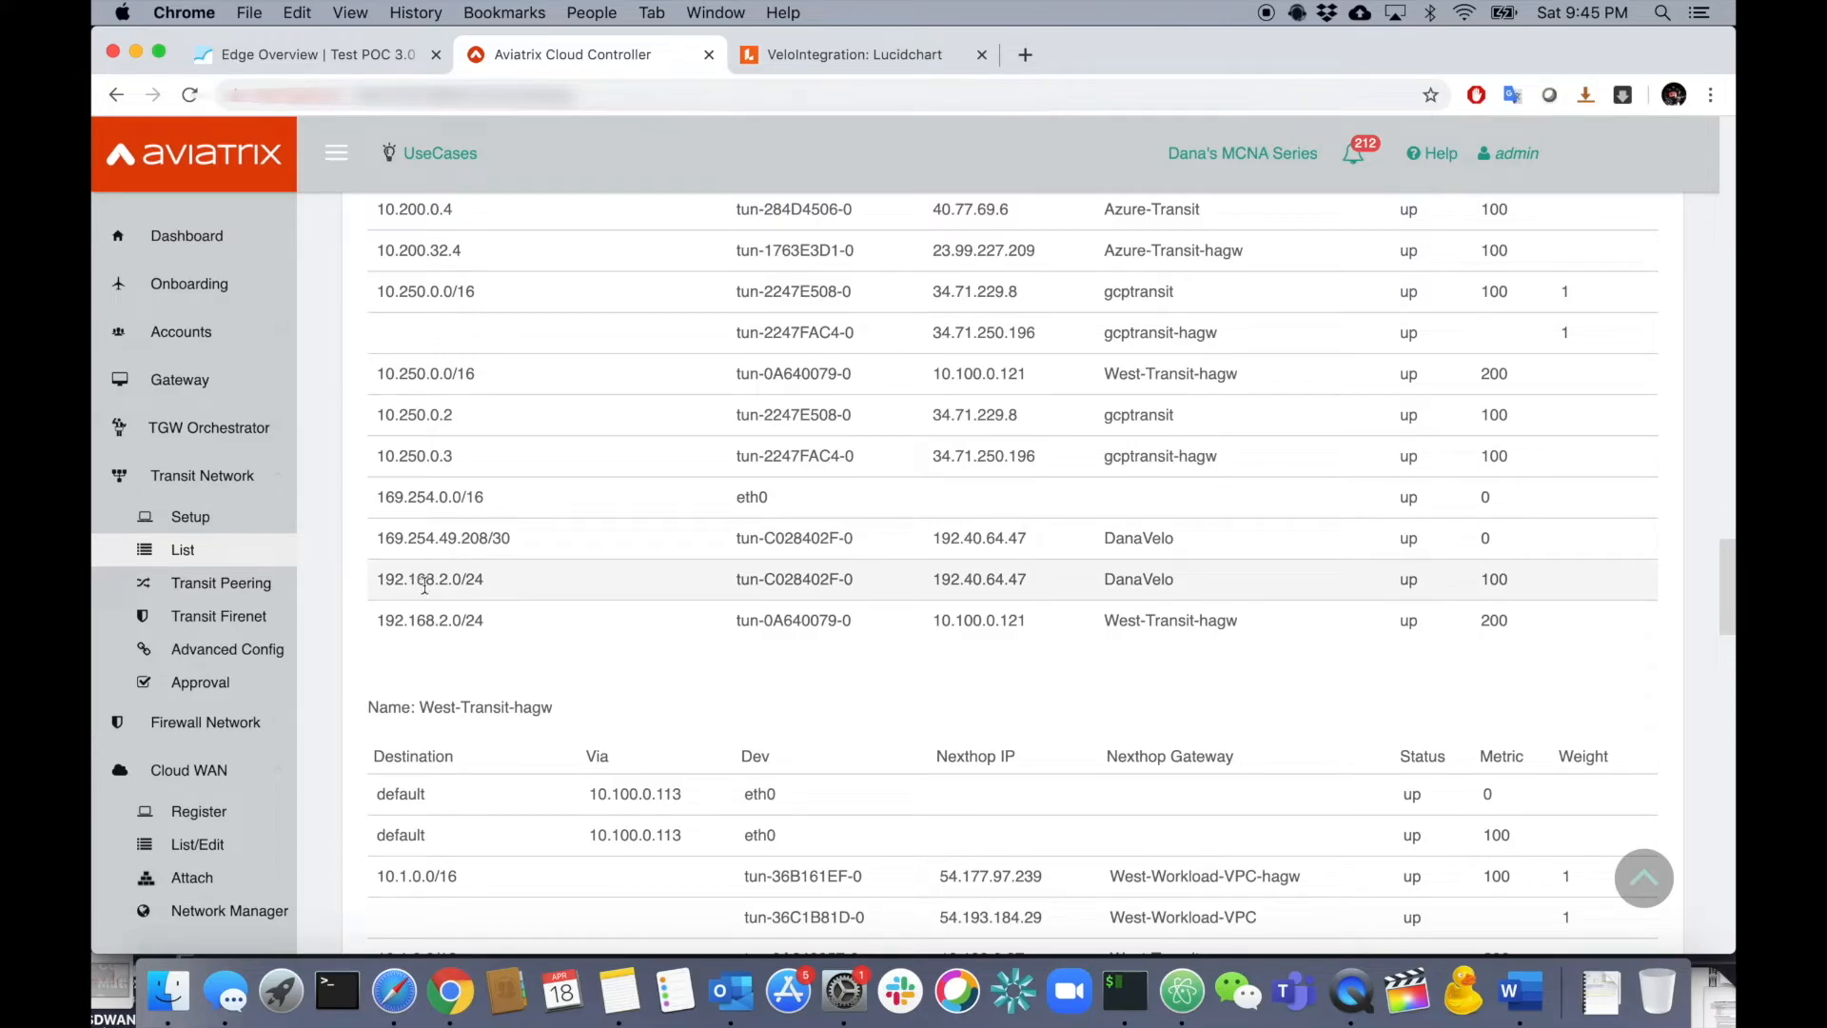
{"action": "left_click_drag", "start_coordinate": [379, 583], "coordinate": [1238, 615]}
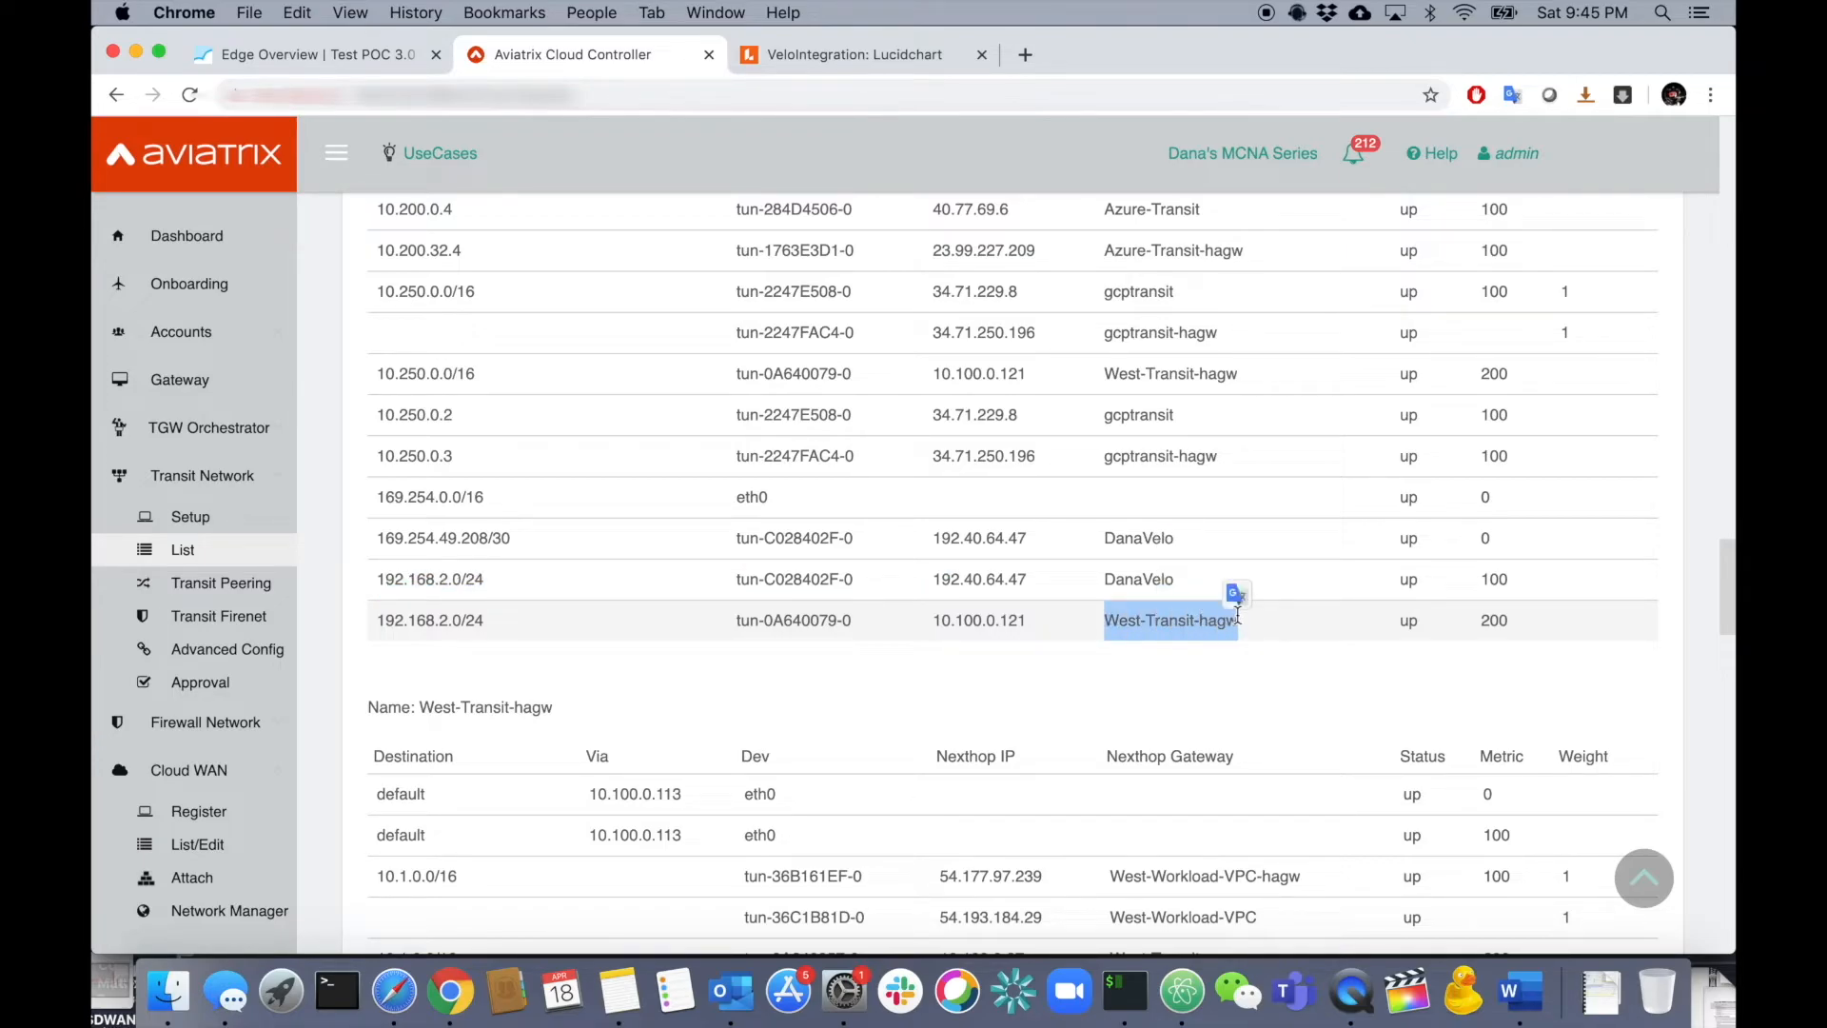
{"action": "left_click", "coordinate": [1124, 576]}
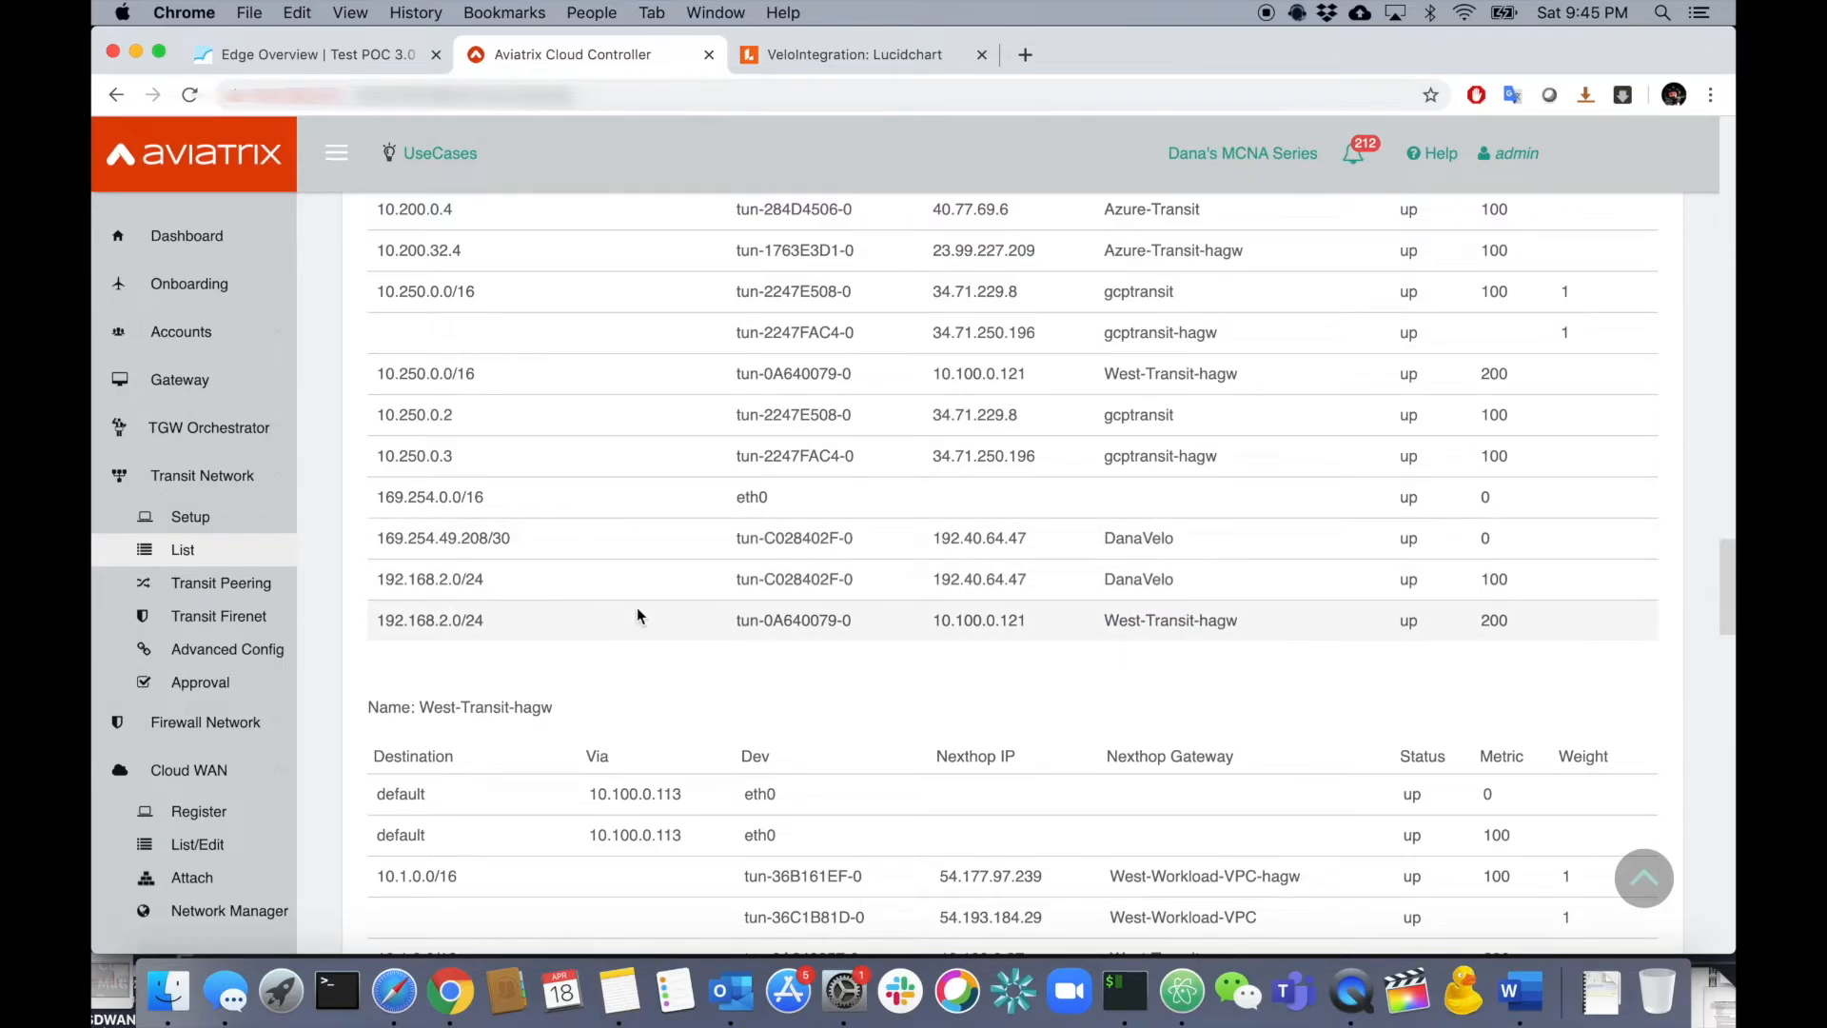
{"action": "scroll", "coordinate": [637, 613], "scroll_direction": "up", "scroll_amount": 5}
{"action": "scroll", "coordinate": [643, 654], "scroll_direction": "up", "scroll_amount": 10}
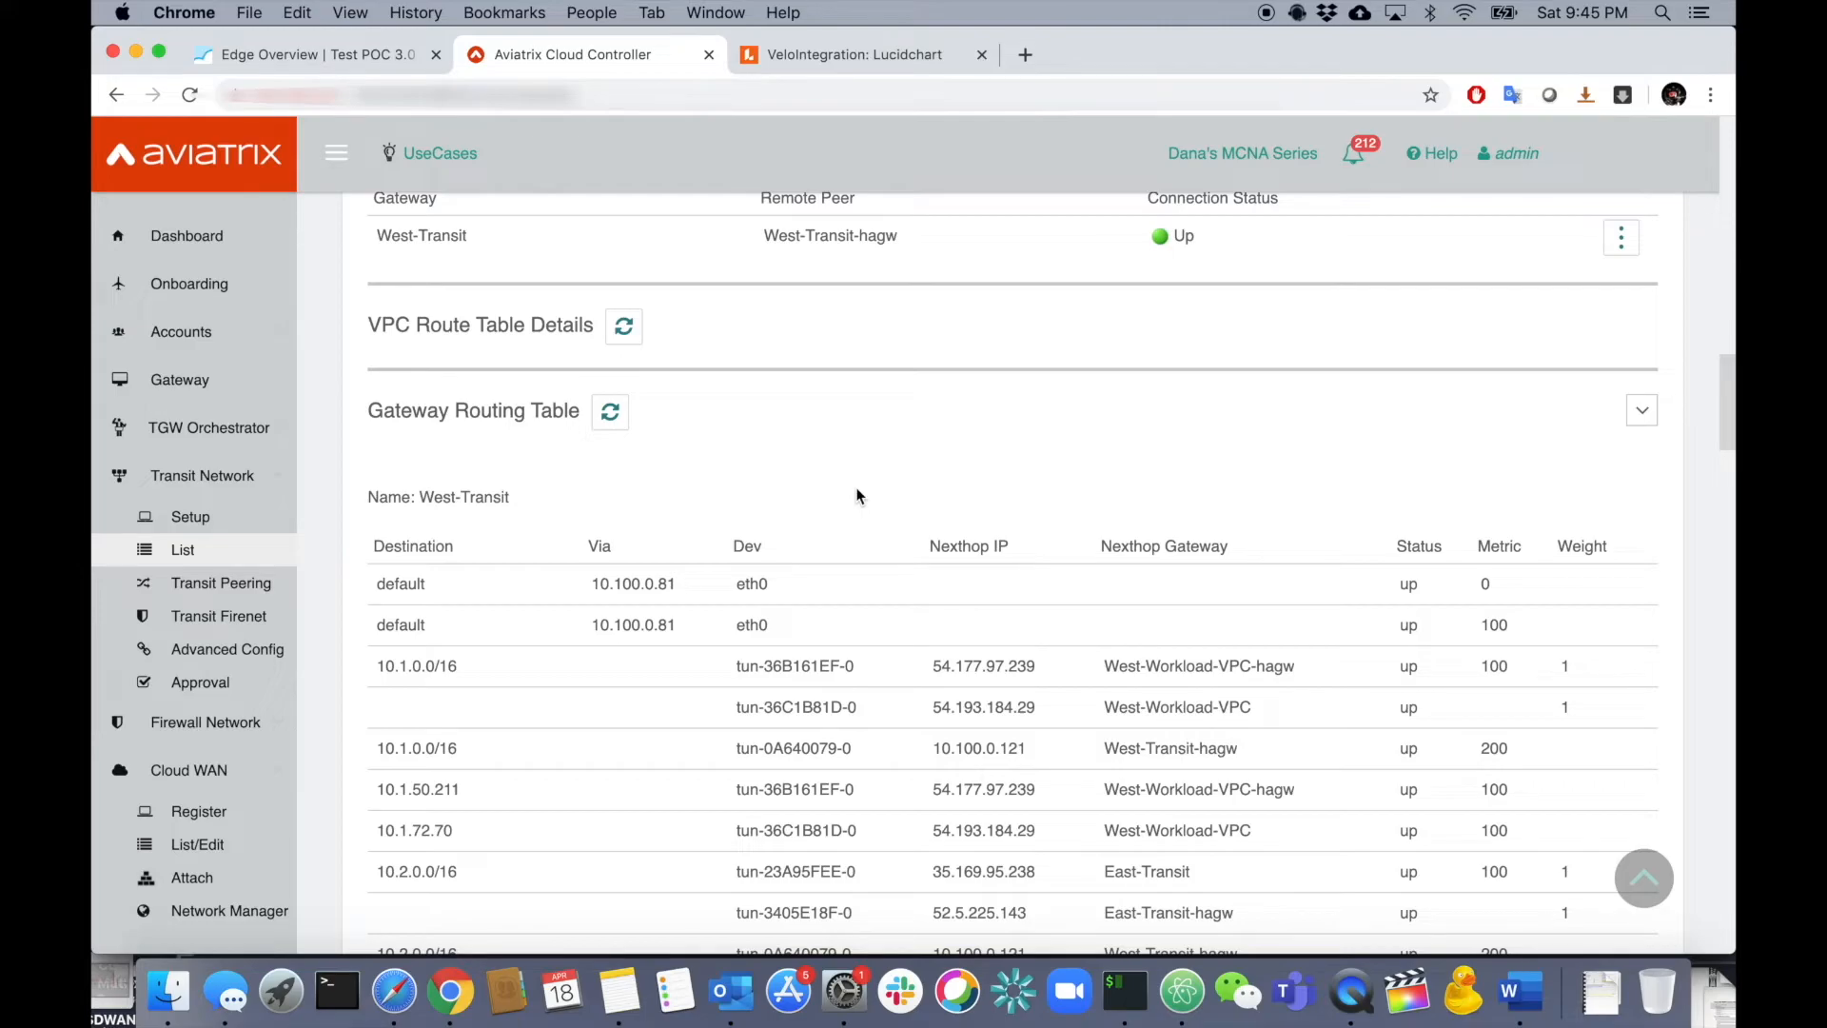
{"action": "scroll", "coordinate": [856, 495], "scroll_direction": "up", "scroll_amount": 1}
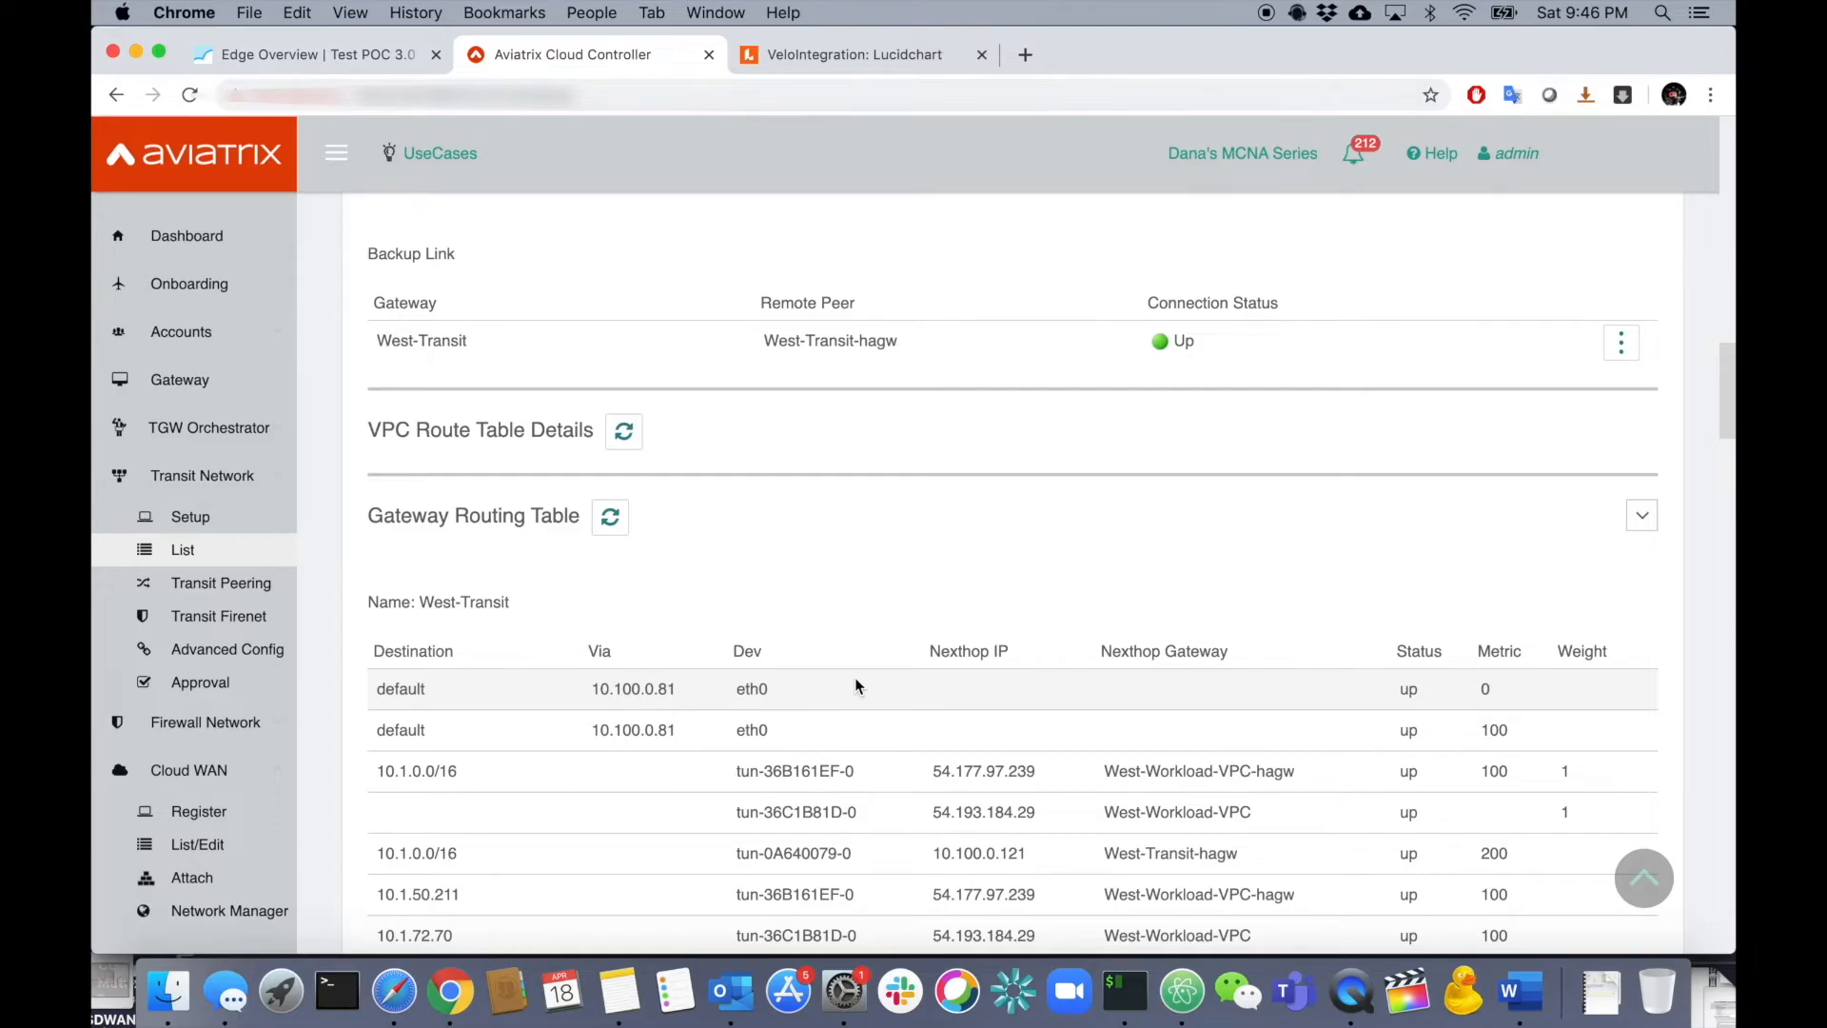
{"action": "scroll", "coordinate": [855, 685], "scroll_direction": "down", "scroll_amount": 5}
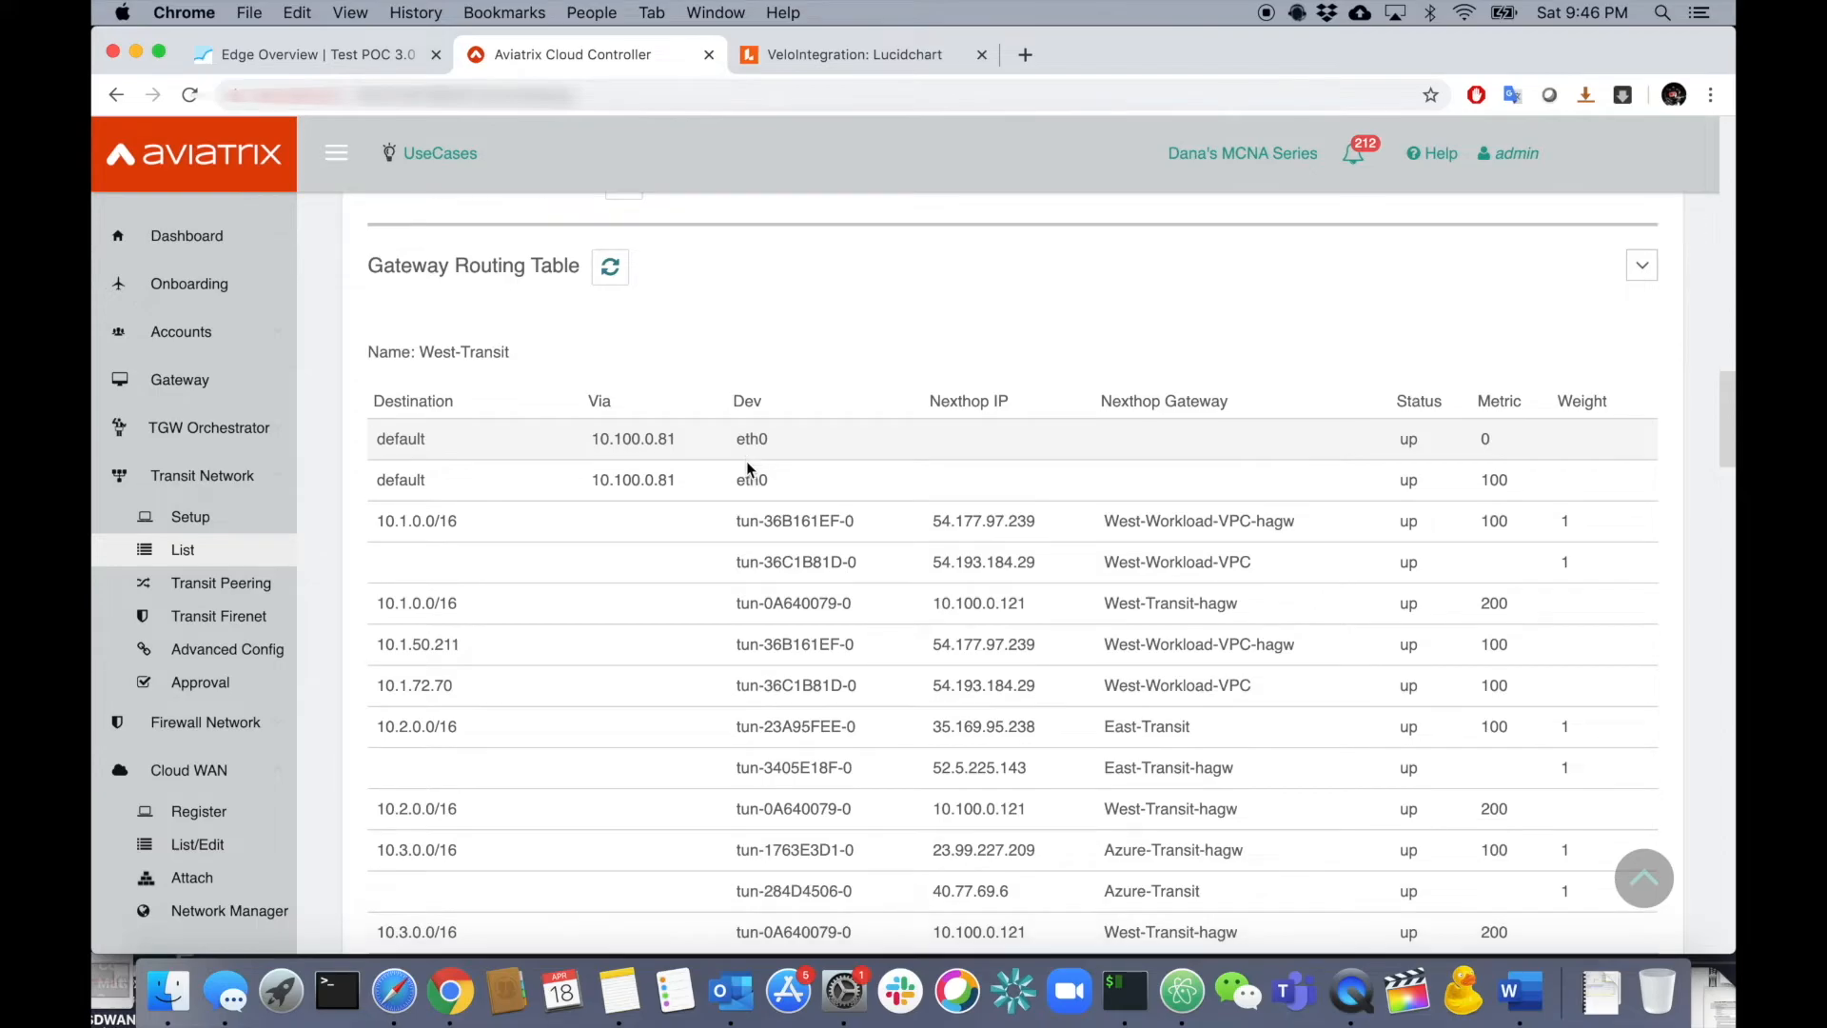
{"action": "scroll", "coordinate": [746, 460], "scroll_direction": "down", "scroll_amount": 5}
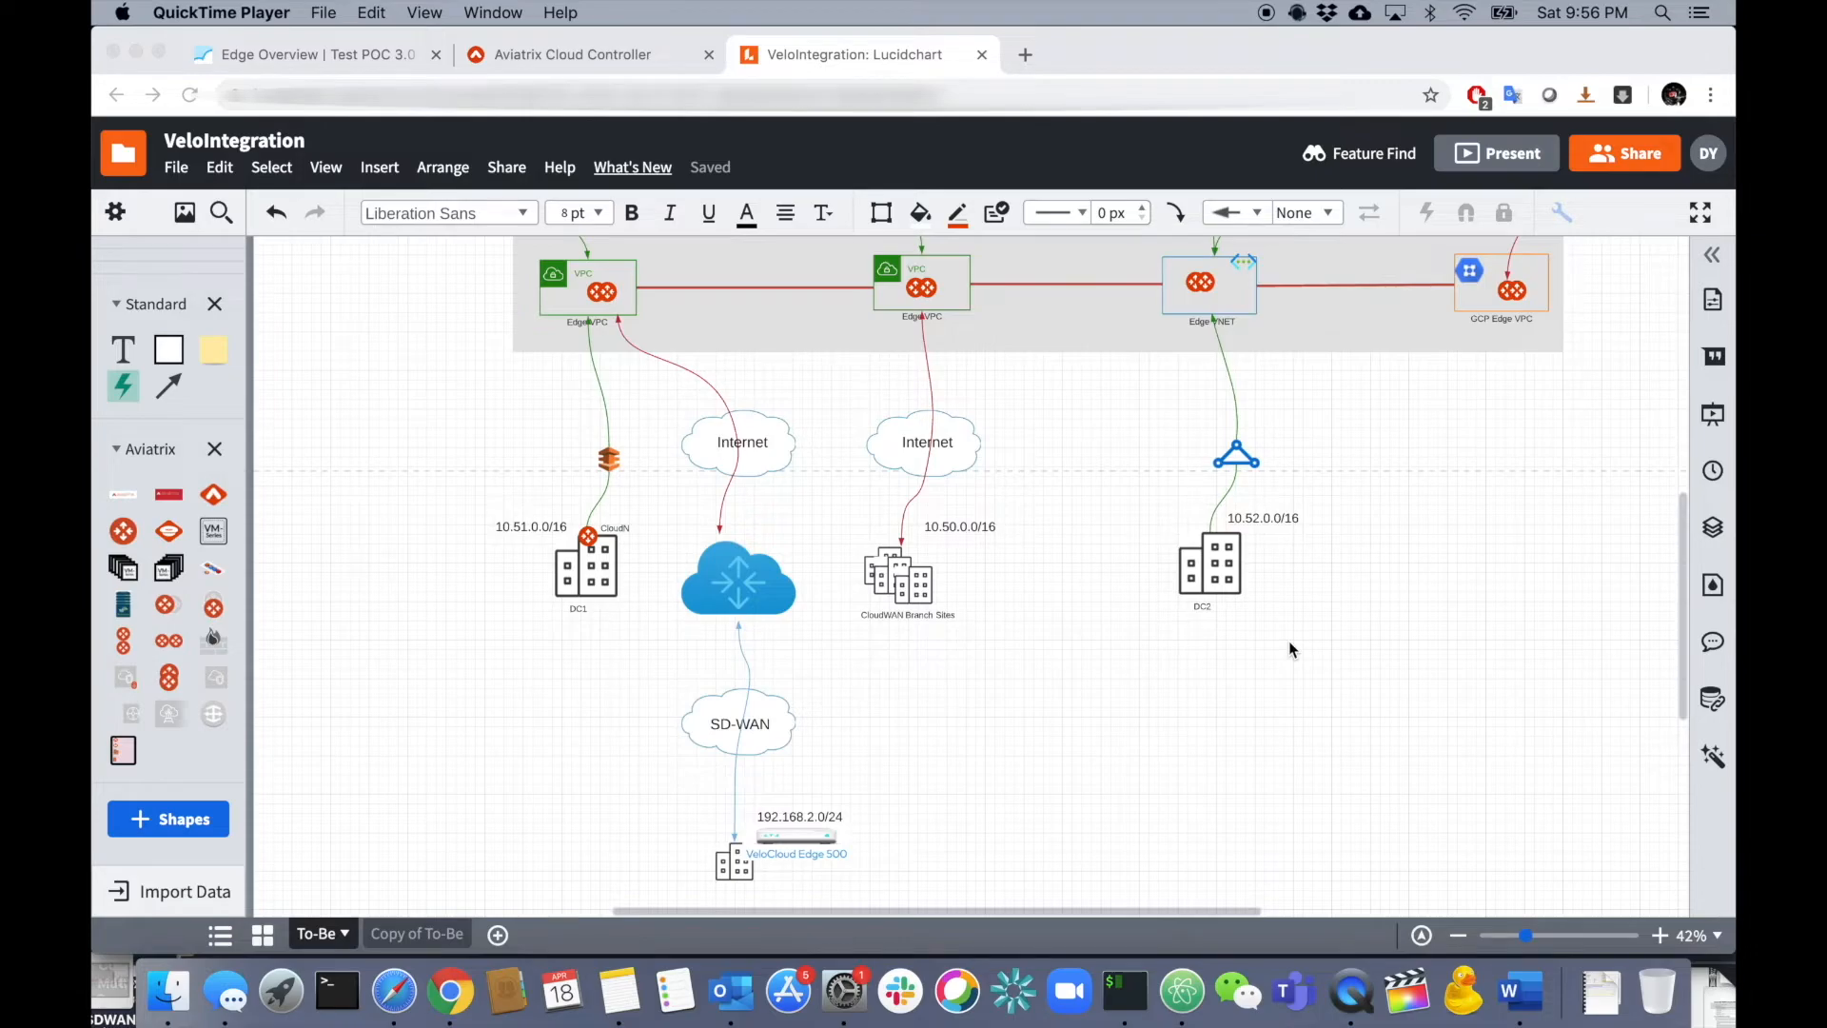
Step: Switch to the VeloIntegration diagram in Lucidchart and examine the path from the SD-WAN branch to the Edge VPC
{"action": "left_click", "coordinate": [1227, 642]}
{"action": "scroll", "coordinate": [958, 542], "scroll_direction": "up", "scroll_amount": 1}
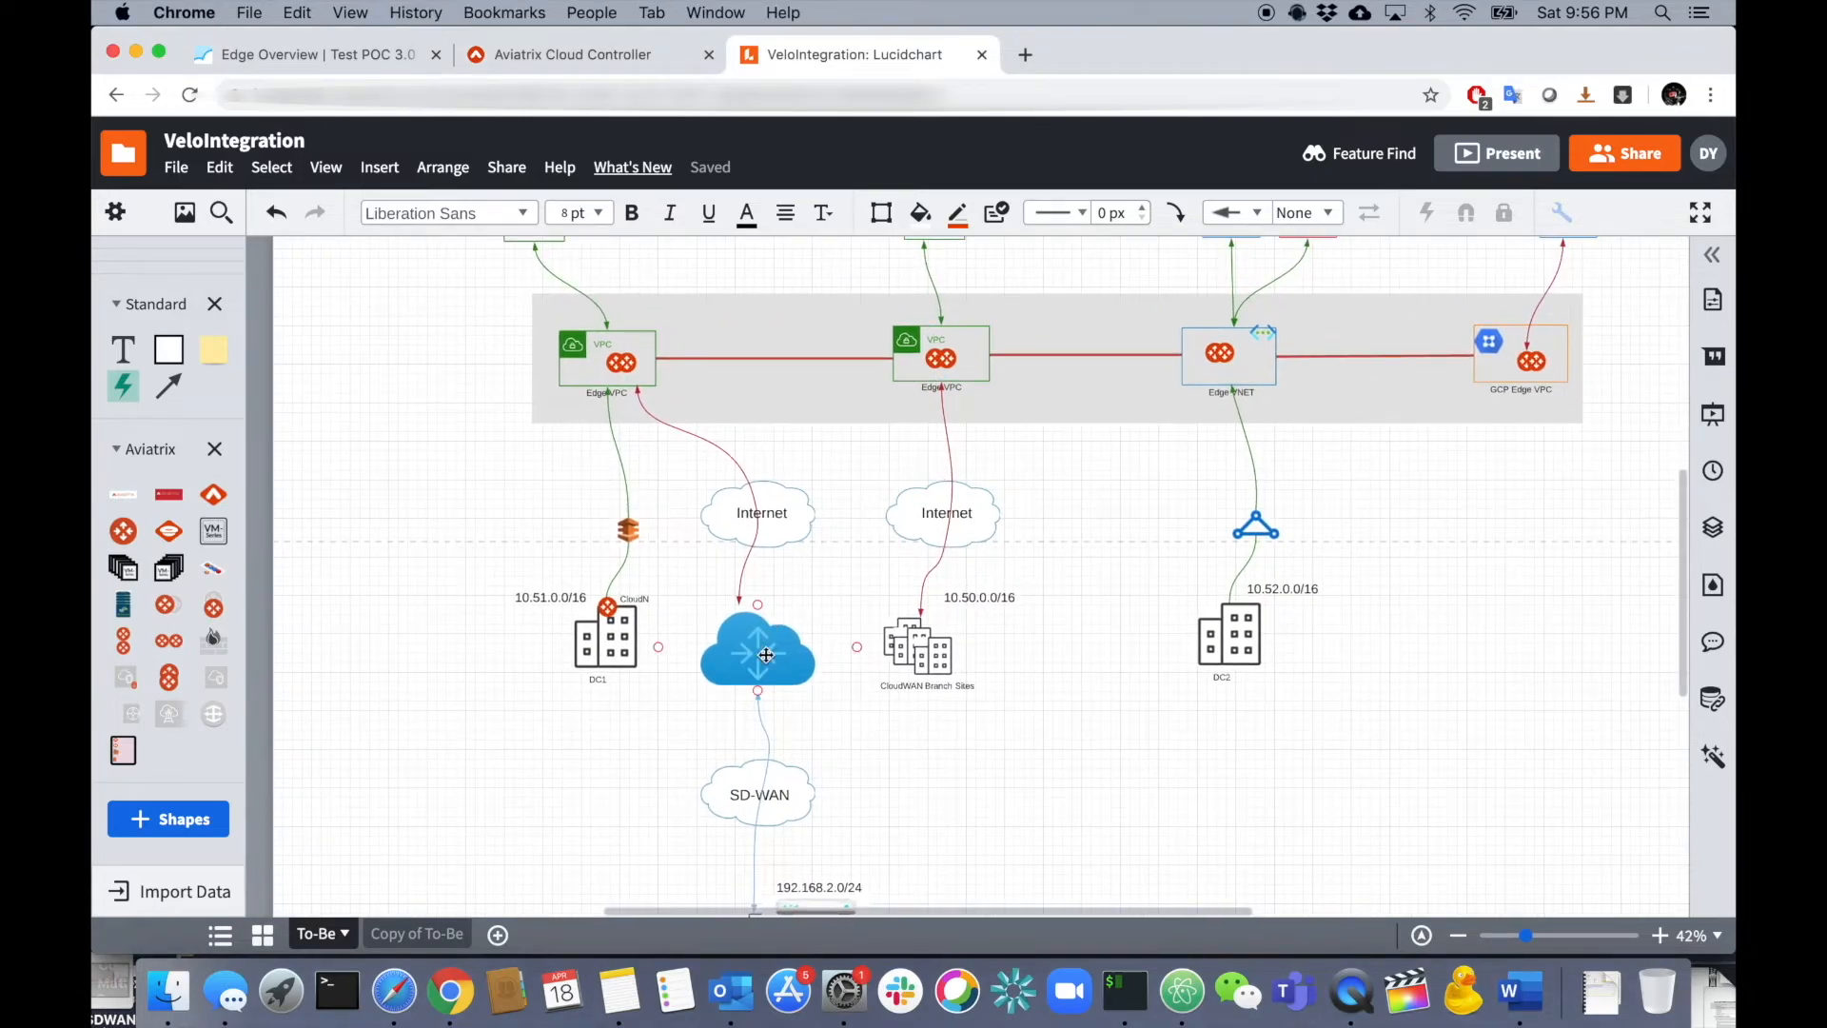
{"action": "scroll", "coordinate": [738, 659], "scroll_direction": "up", "scroll_amount": 1}
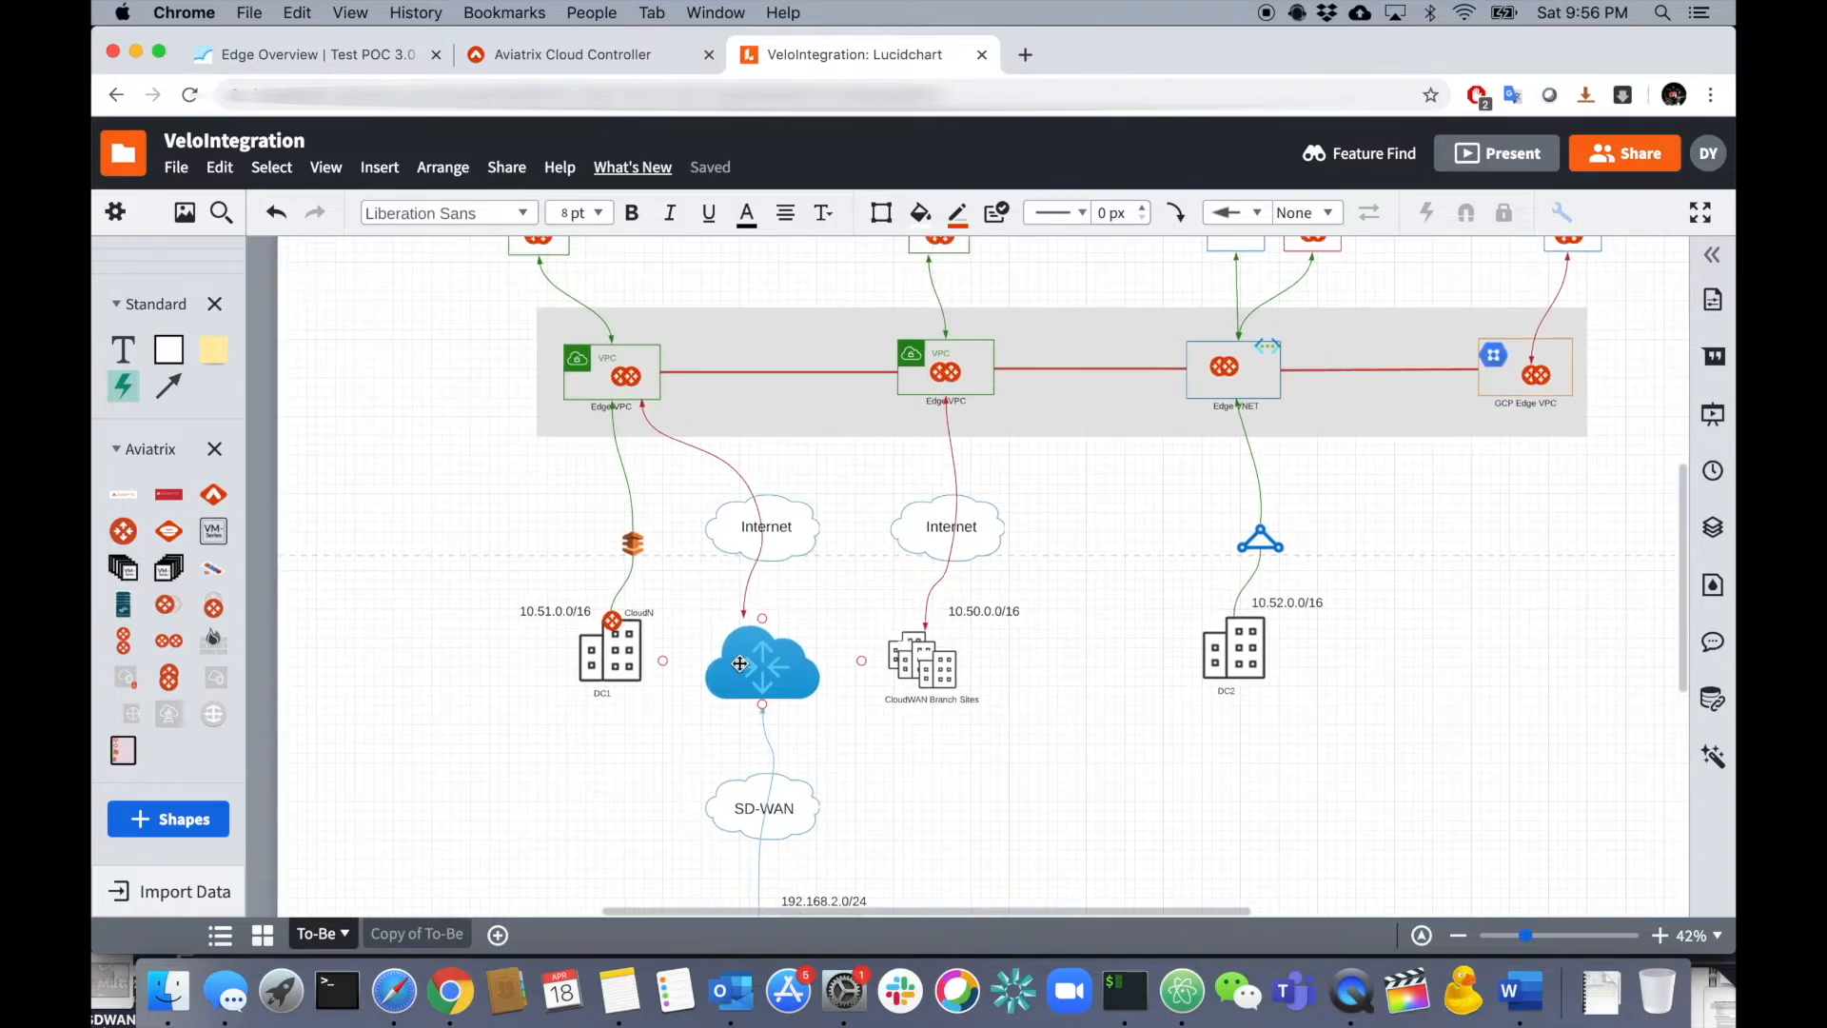